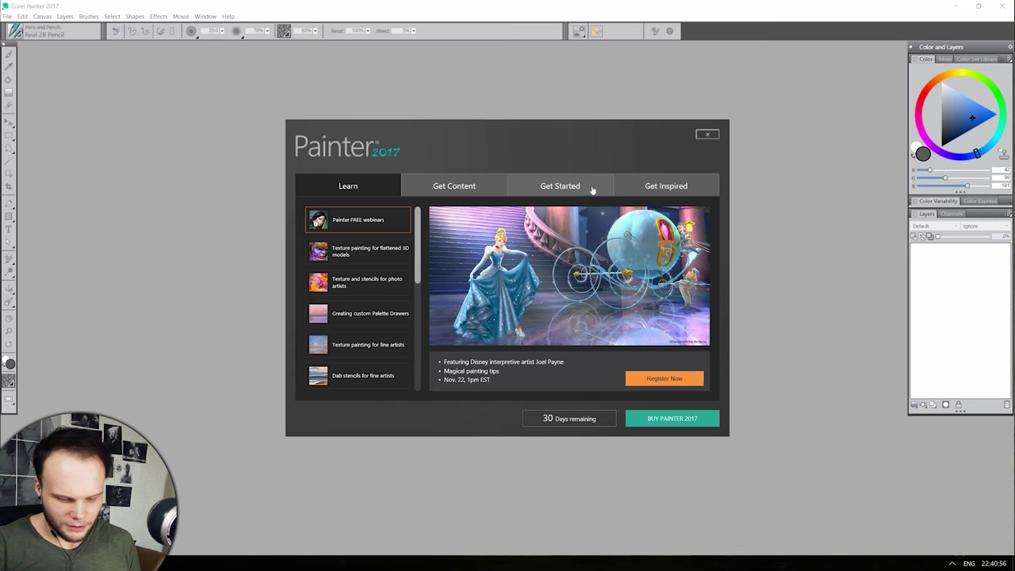
# Step: Start a new image from the Welcome screen, enter a new height value, and maximize it
pyautogui.click(591, 189)
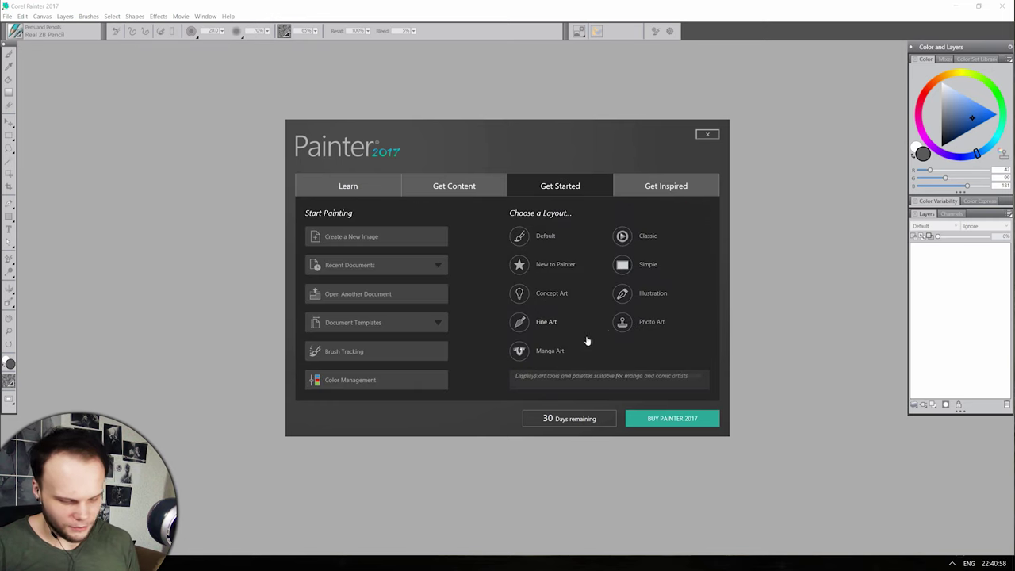
pyautogui.click(378, 236)
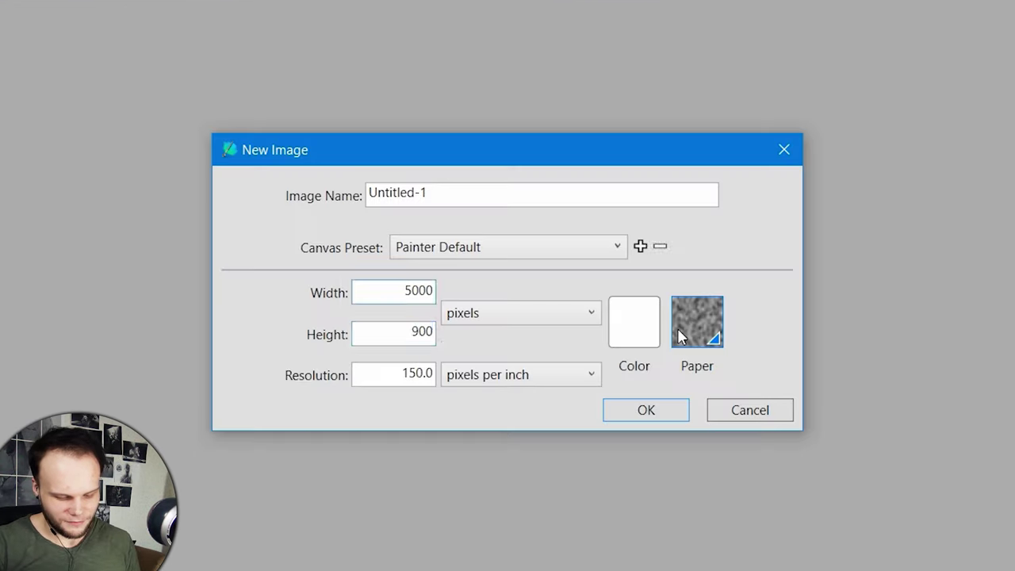
pyautogui.press('Tab')
pyautogui.write('60')
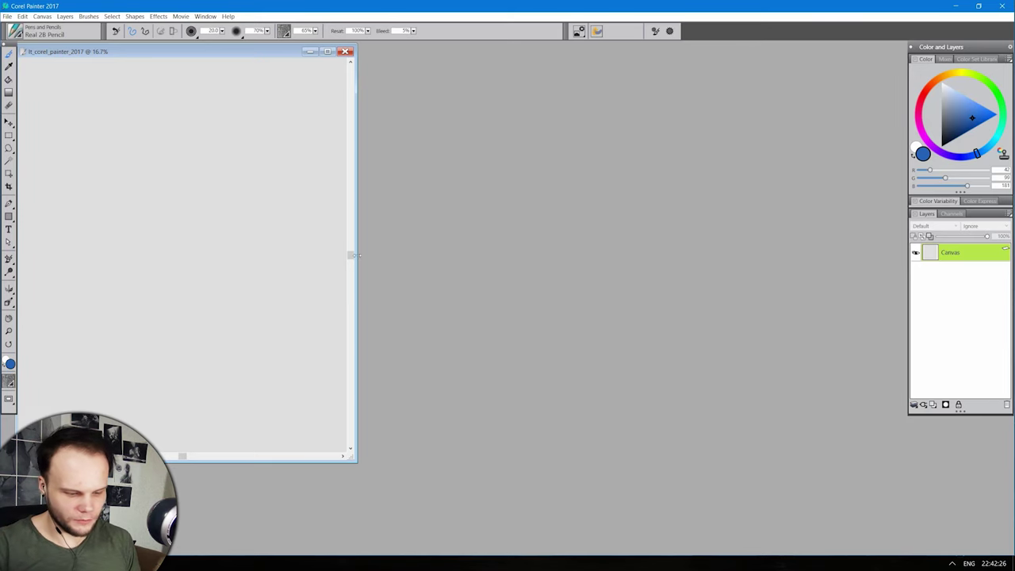
pyautogui.click(327, 52)
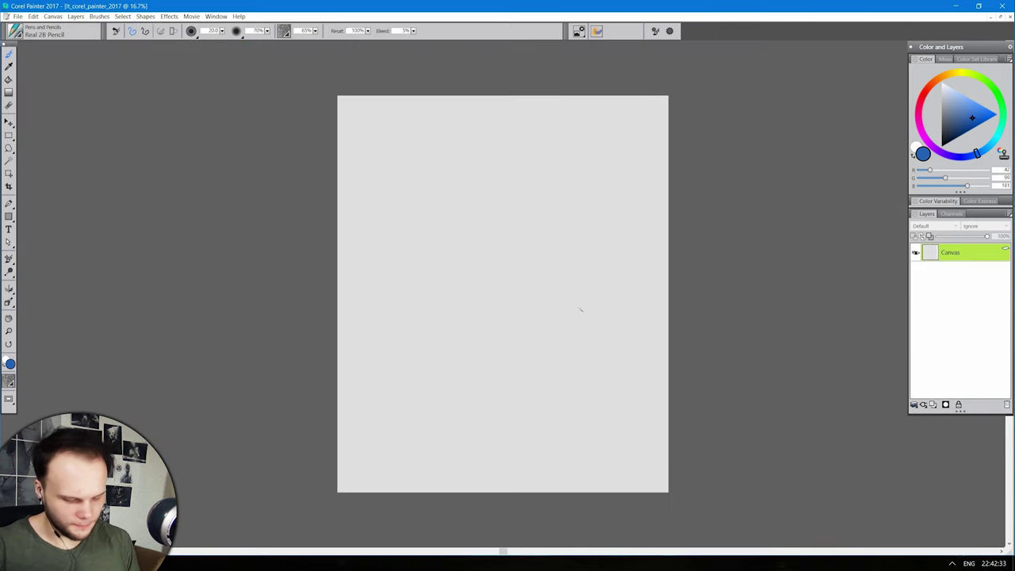
# Step: Create a second 5000 × 6000 pixel canvas at 150 ppi through File > New
pyautogui.click(18, 16)
pyautogui.click(25, 37)
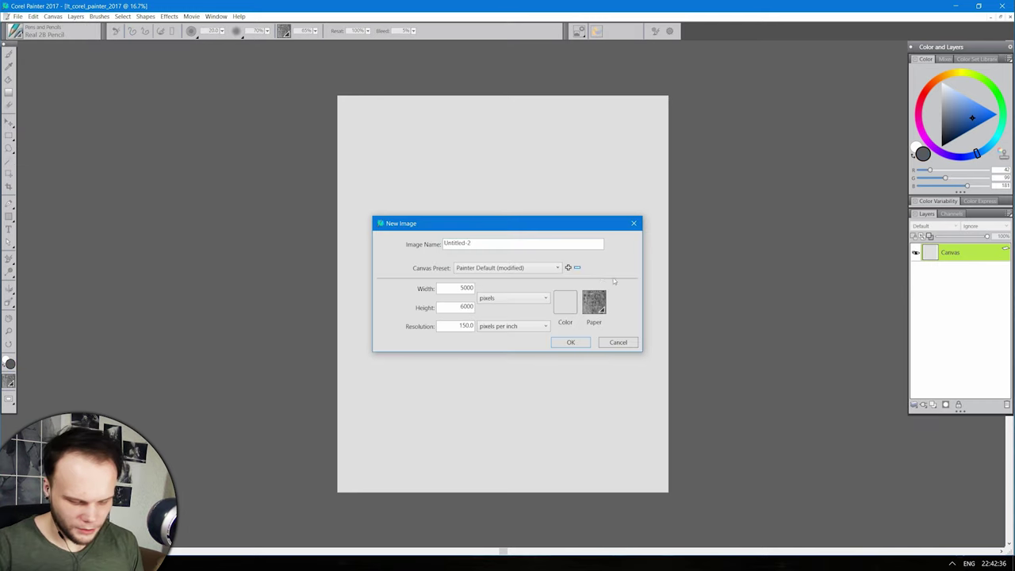
pyautogui.click(571, 343)
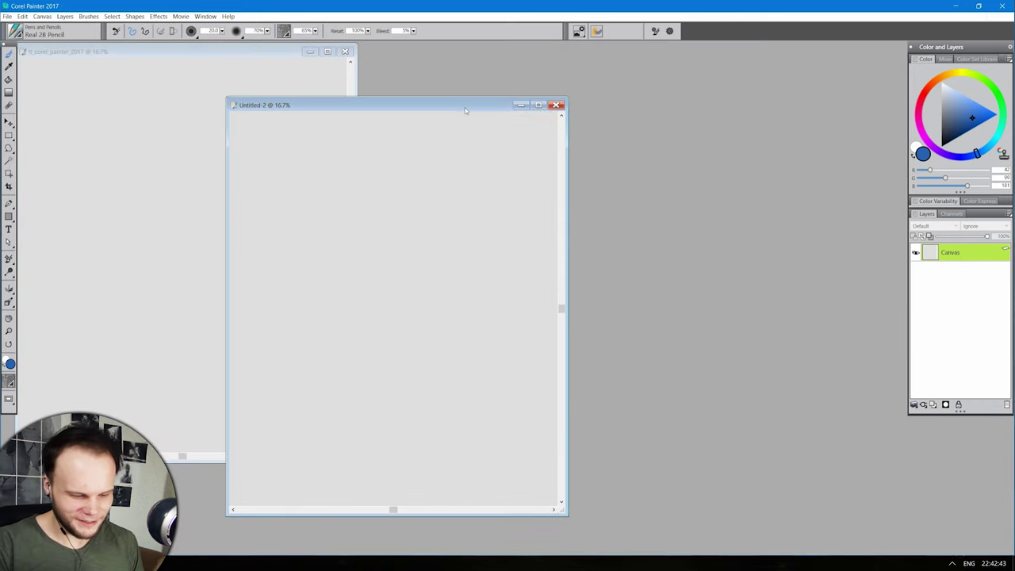
# Step: Maximize the Untitled-2 document window to fill the workspace, then return to Painter
pyautogui.doubleClick(465, 107)
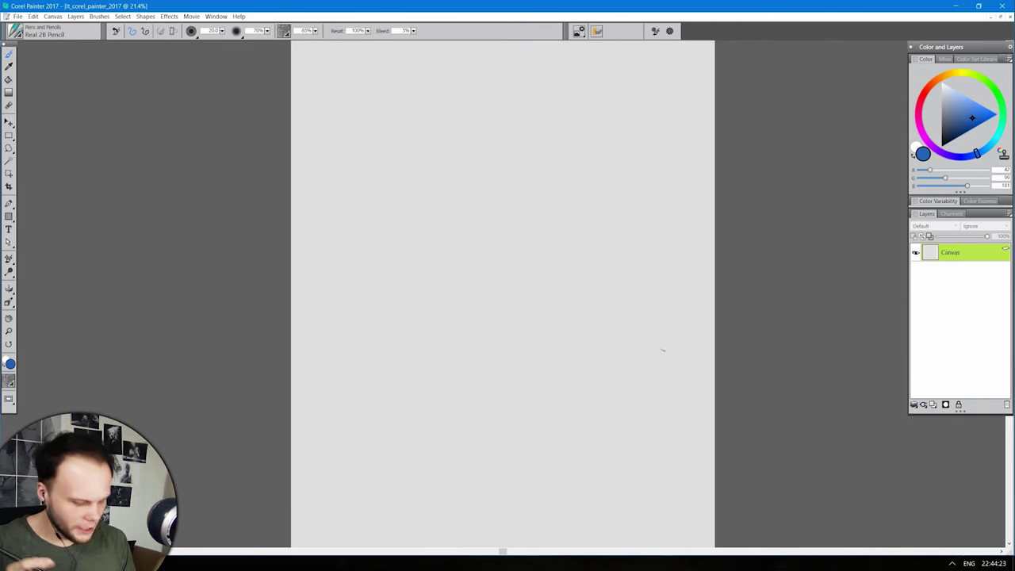
pyautogui.hotkey('alt', 'Tab')
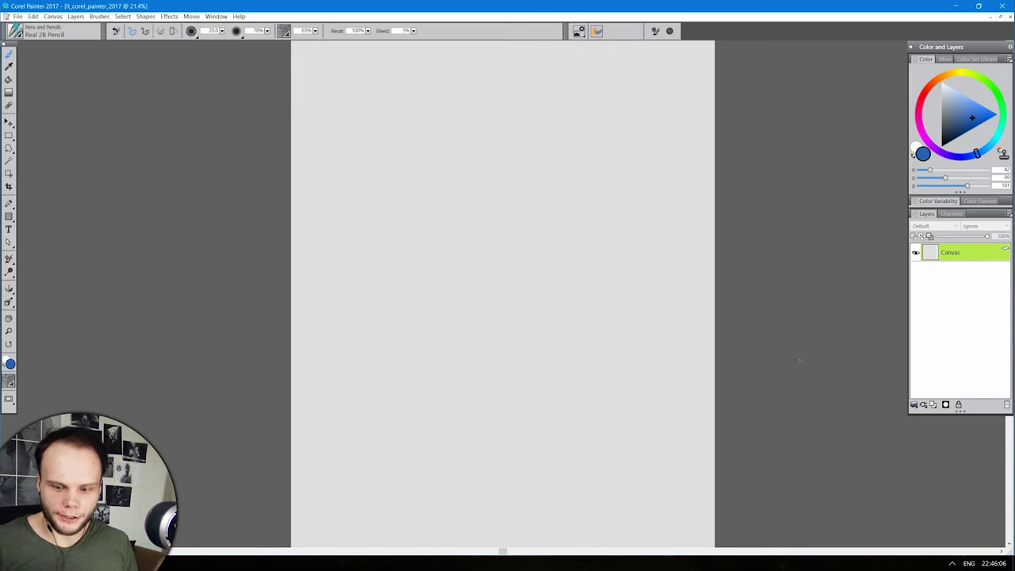
# Step: Rearrange the toolbox and the Color and Layers panels, leaving the colour panels floating
pyautogui.moveTo(968, 50); pyautogui.dragTo(950, 62)
pyautogui.moveTo(8, 48); pyautogui.dragTo(26, 61)
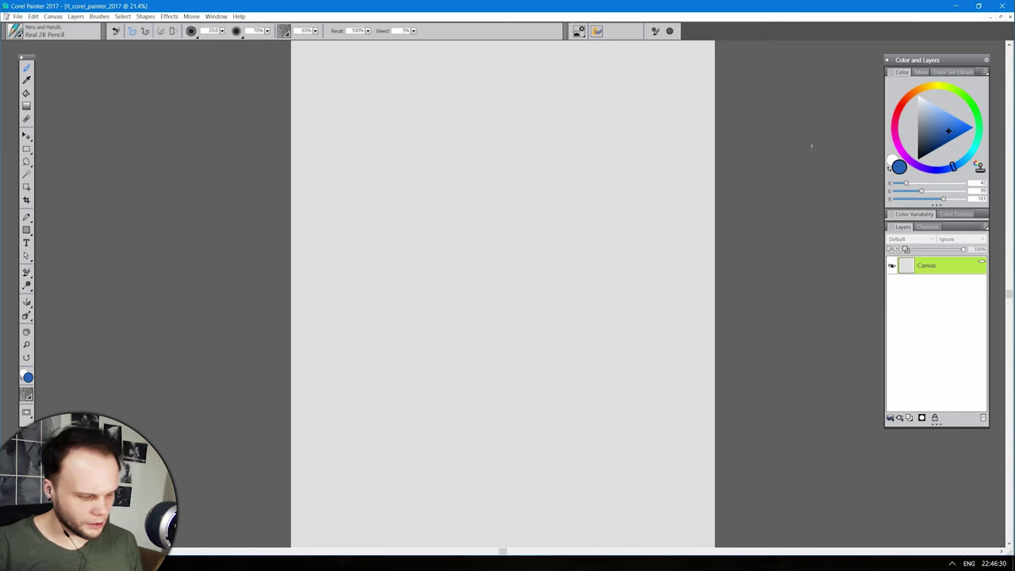
pyautogui.moveTo(936, 60); pyautogui.dragTo(1012, 70)
pyautogui.moveTo(27, 60)
pyautogui.mouseDown()
pyautogui.moveTo(9, 53)
pyautogui.moveTo(28, 50)
pyautogui.mouseUp()
pyautogui.moveTo(989, 62); pyautogui.dragTo(902, 72)
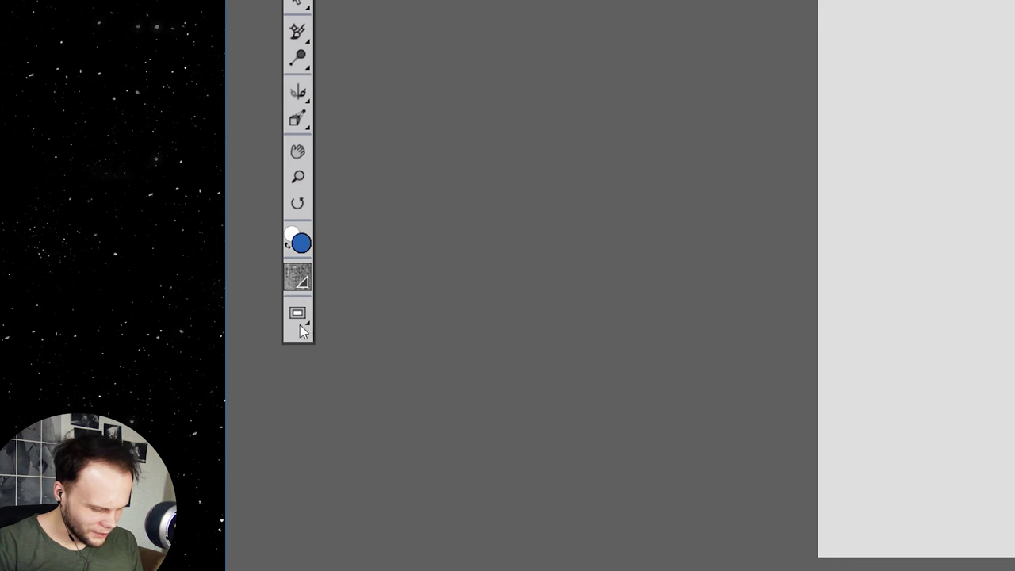
# Step: Turn off Single Document View and move the floating canvas window to the centre
pyautogui.click(299, 320)
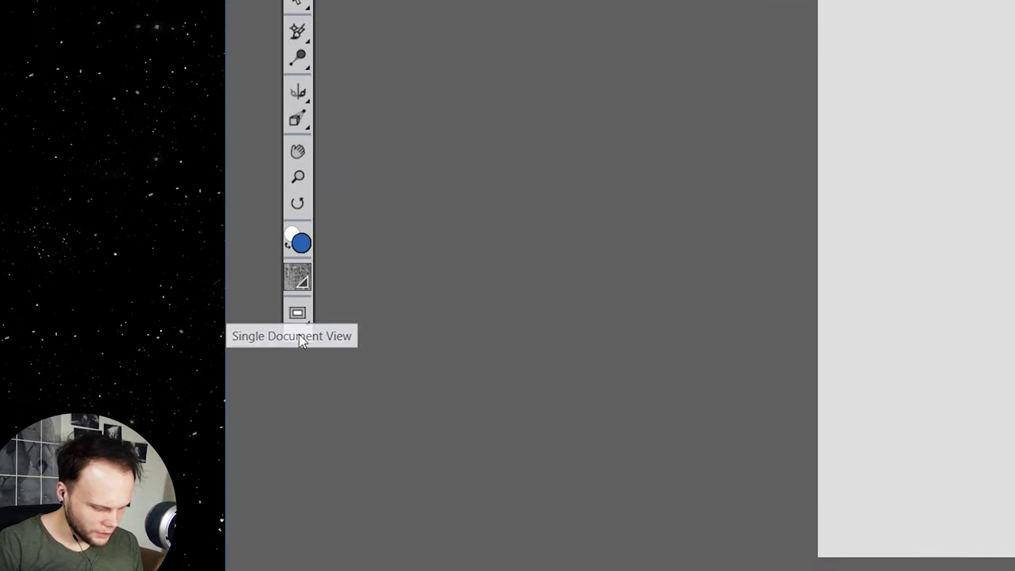
pyautogui.click(298, 314)
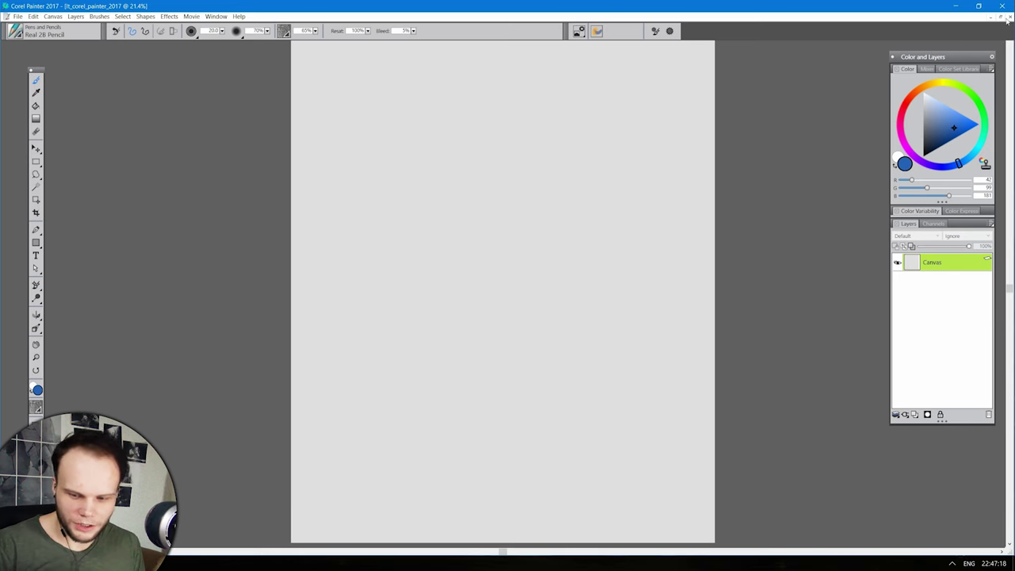
pyautogui.click(36, 406)
pyautogui.moveTo(273, 50); pyautogui.dragTo(482, 73)
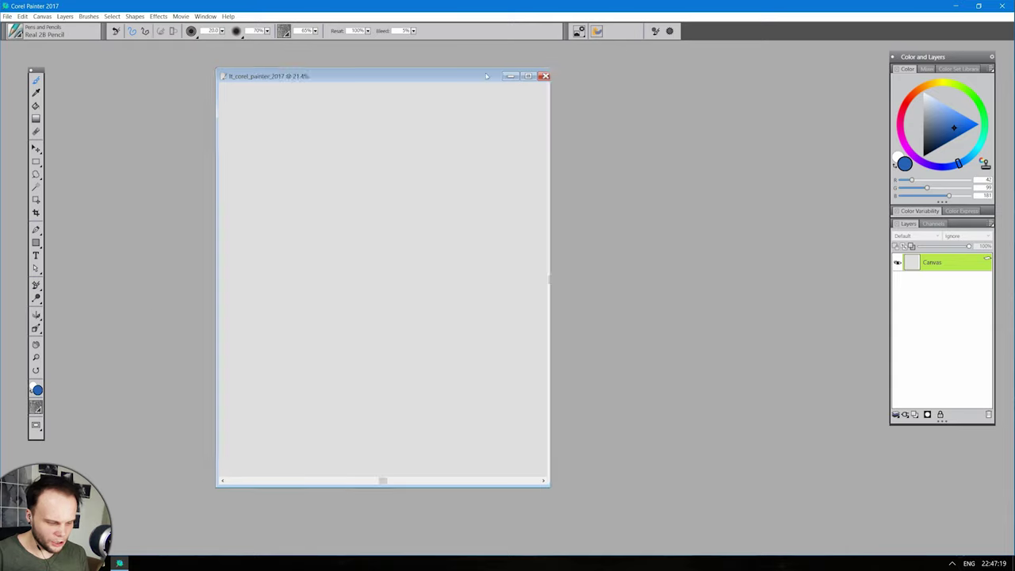
# Step: Switch the canvas back to Single Document View and shift the document window right
pyautogui.click(36, 426)
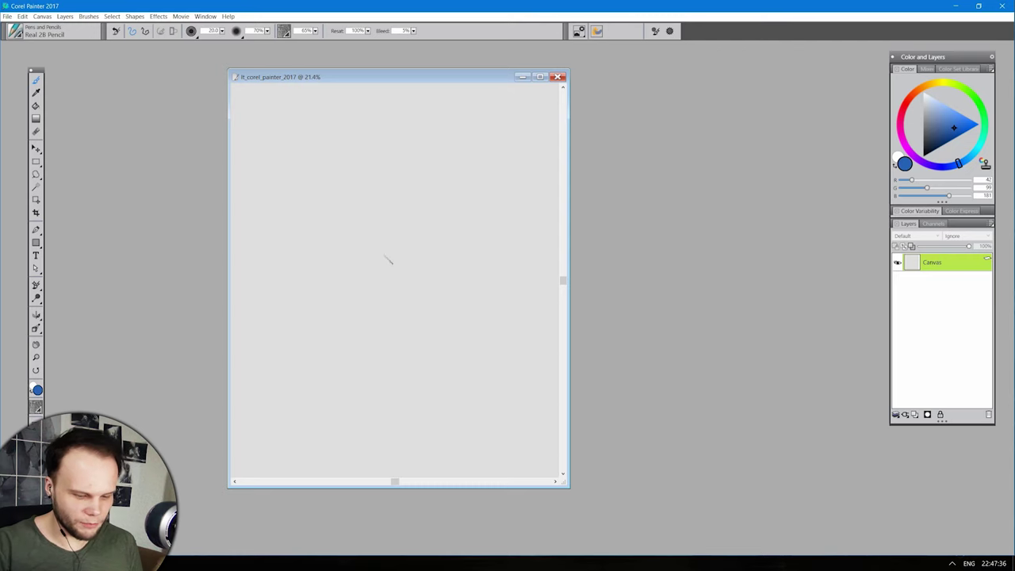
pyautogui.moveTo(502, 78); pyautogui.dragTo(785, 85)
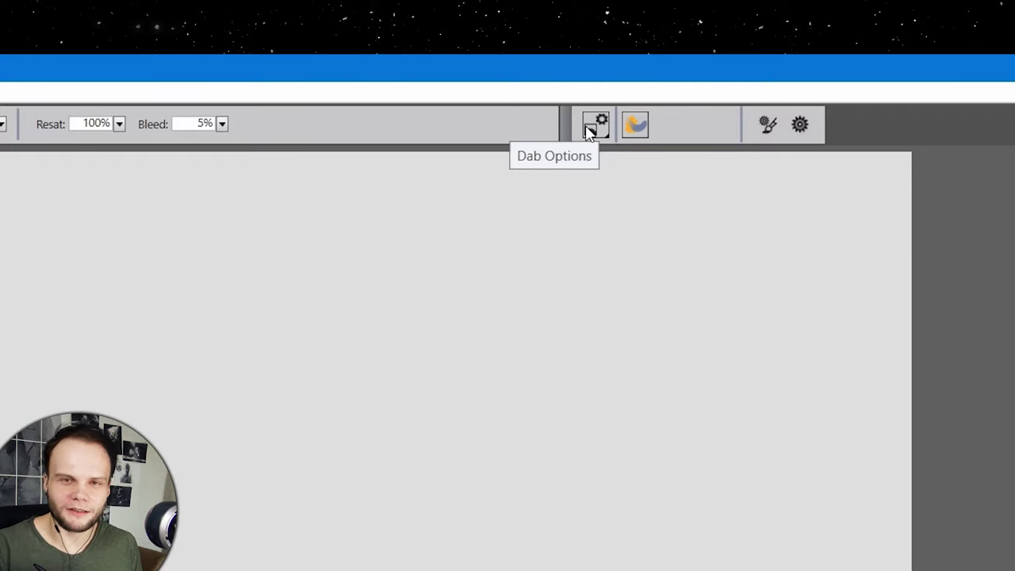
# Step: Open the Dab Options and Blending settings and place the Blending panel beside the canvas
pyautogui.click(591, 129)
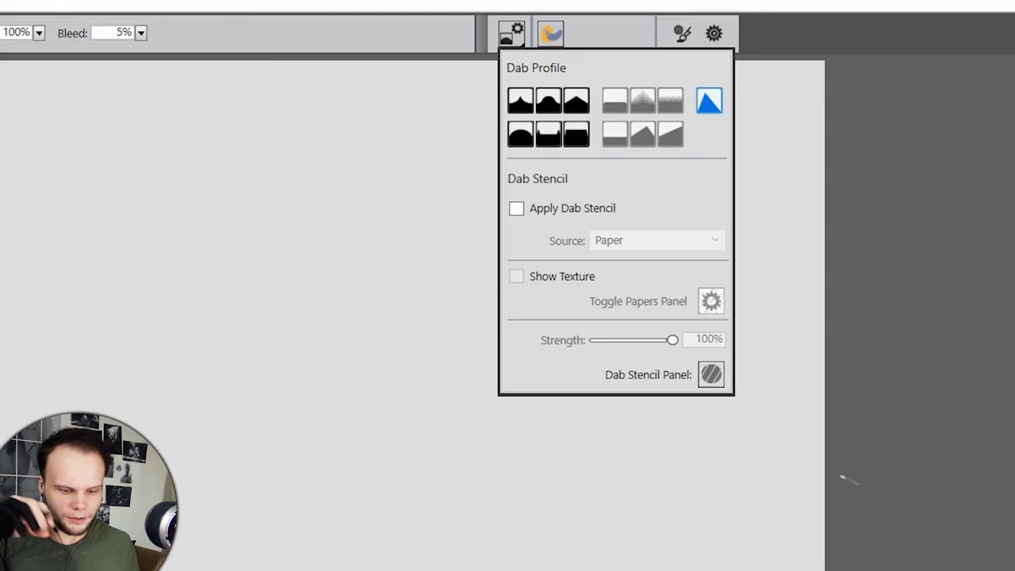
pyautogui.click(553, 35)
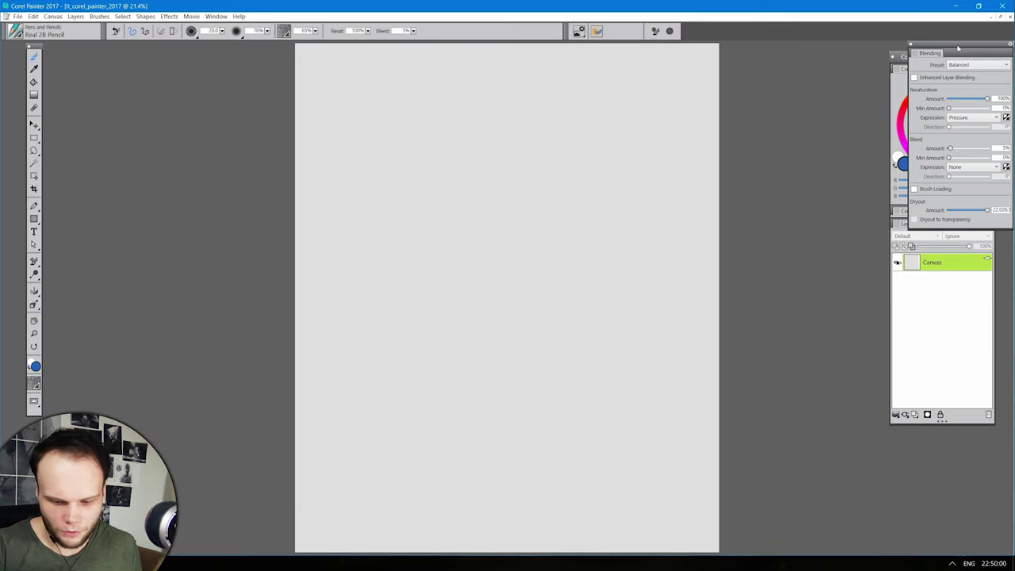
pyautogui.moveTo(957, 49); pyautogui.dragTo(845, 62)
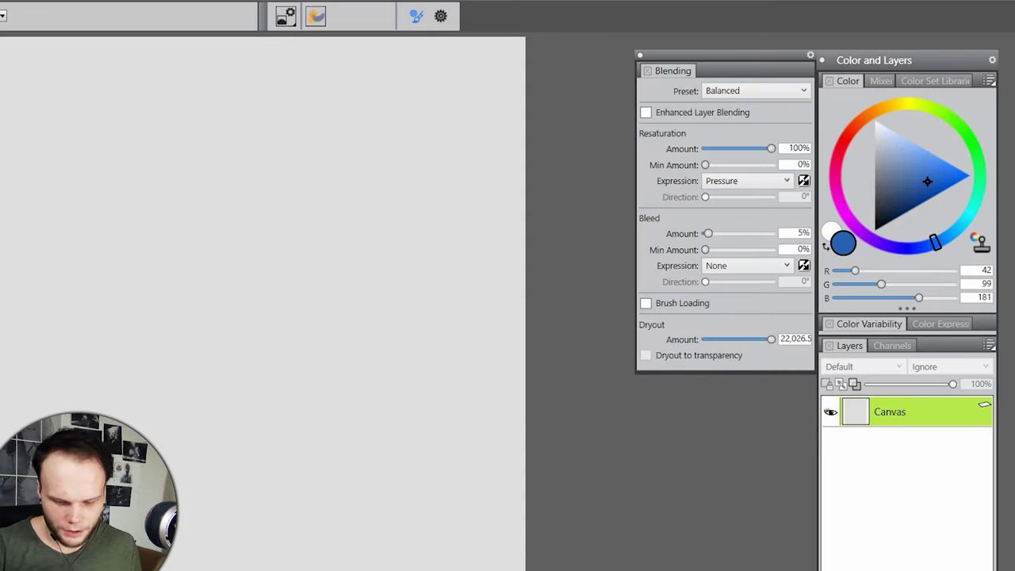
# Step: Open Brush Controls, reposition and widen the panel, and view Dab Profile, Spacing and Angle
pyautogui.hotkey('ctrl', 'b')
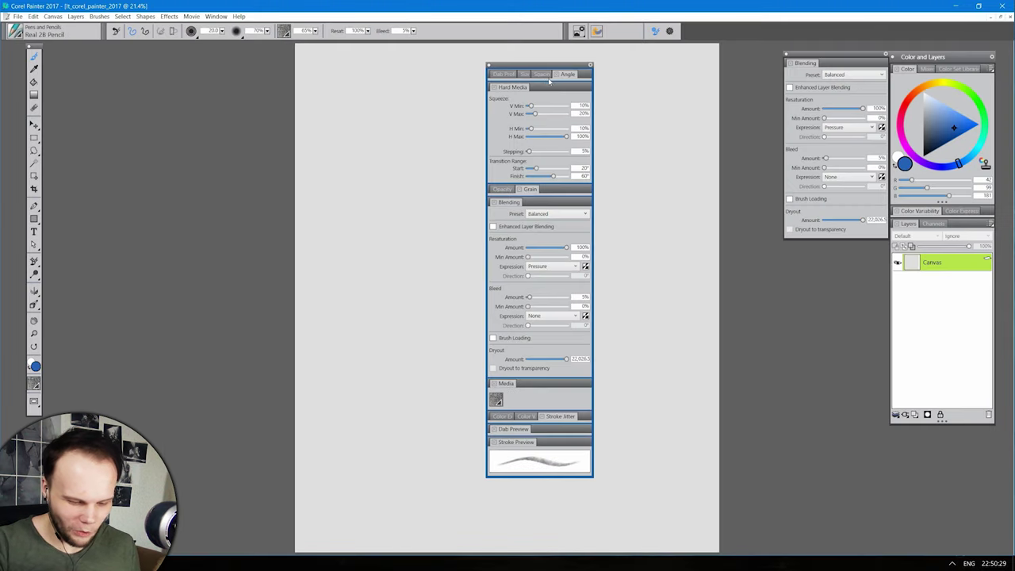
pyautogui.click(548, 79)
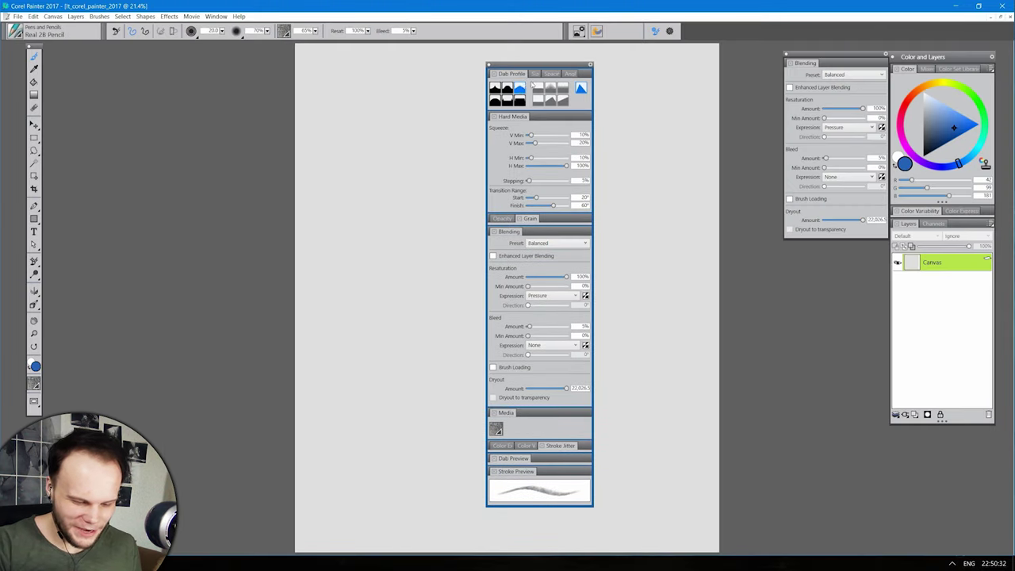
pyautogui.moveTo(529, 65); pyautogui.dragTo(497, 47)
pyautogui.moveTo(559, 87); pyautogui.dragTo(620, 94)
pyautogui.moveTo(549, 44)
pyautogui.mouseDown()
pyautogui.moveTo(647, 57)
pyautogui.moveTo(642, 49)
pyautogui.mouseUp()
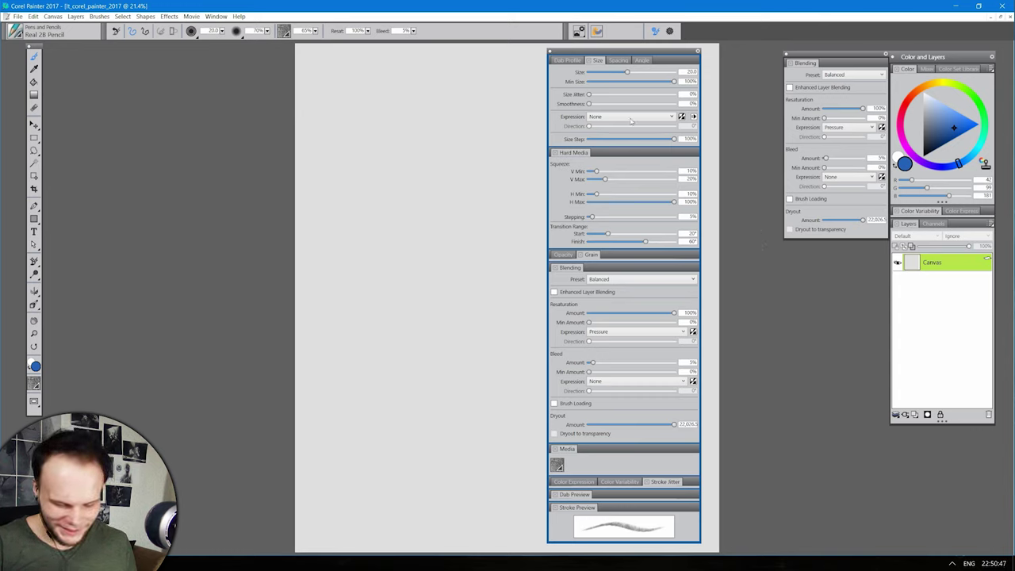
pyautogui.click(618, 60)
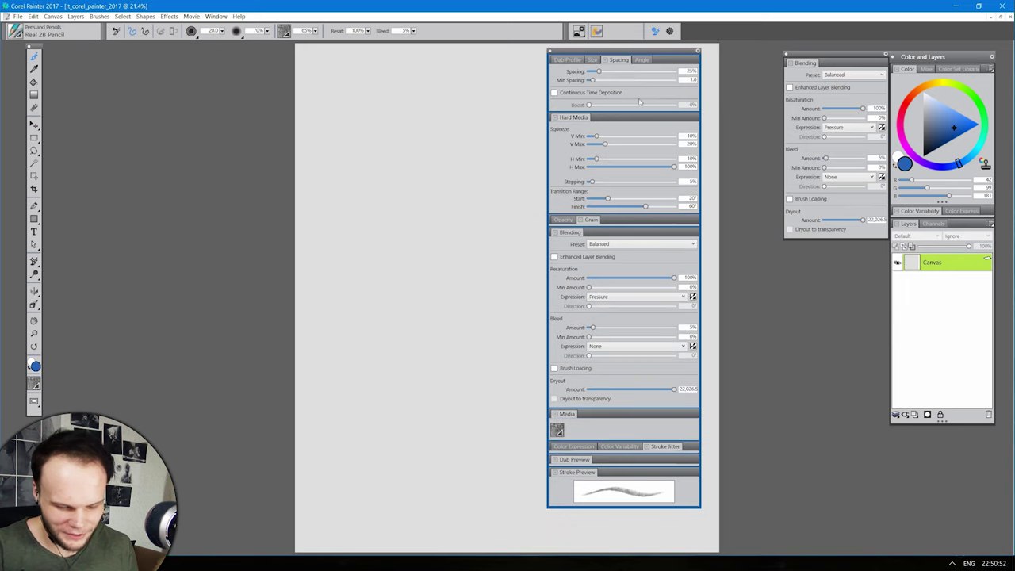
pyautogui.click(641, 61)
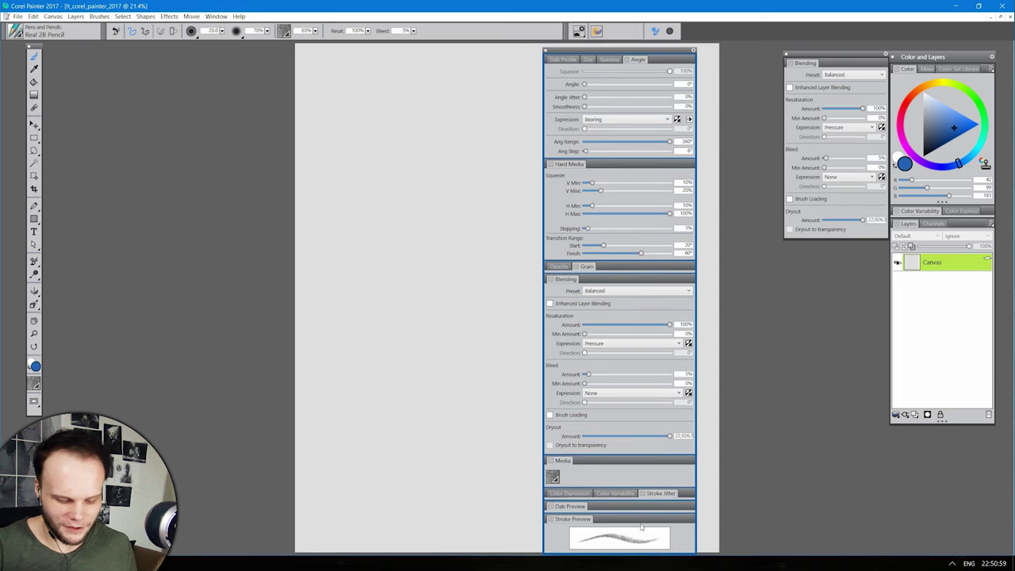
# Step: Check the paper texture choices on the property bar and close them again
pyautogui.click(283, 30)
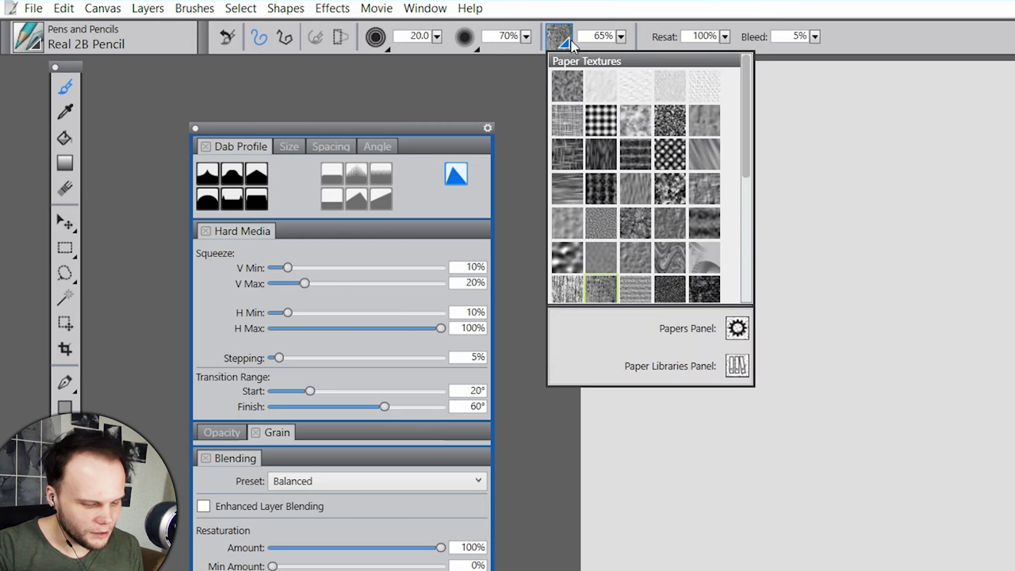
pyautogui.click(283, 30)
pyautogui.click(283, 31)
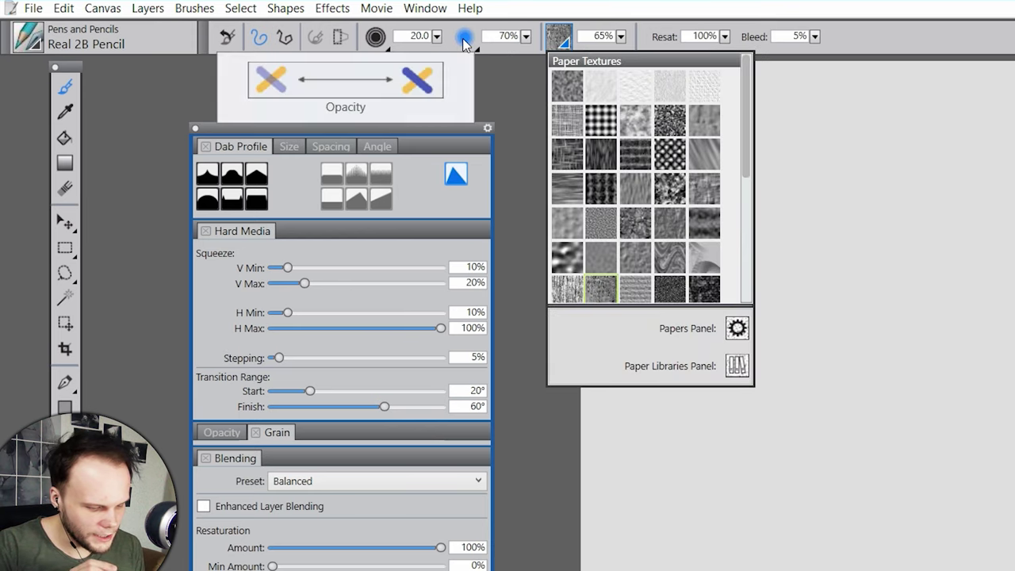
pyautogui.click(507, 94)
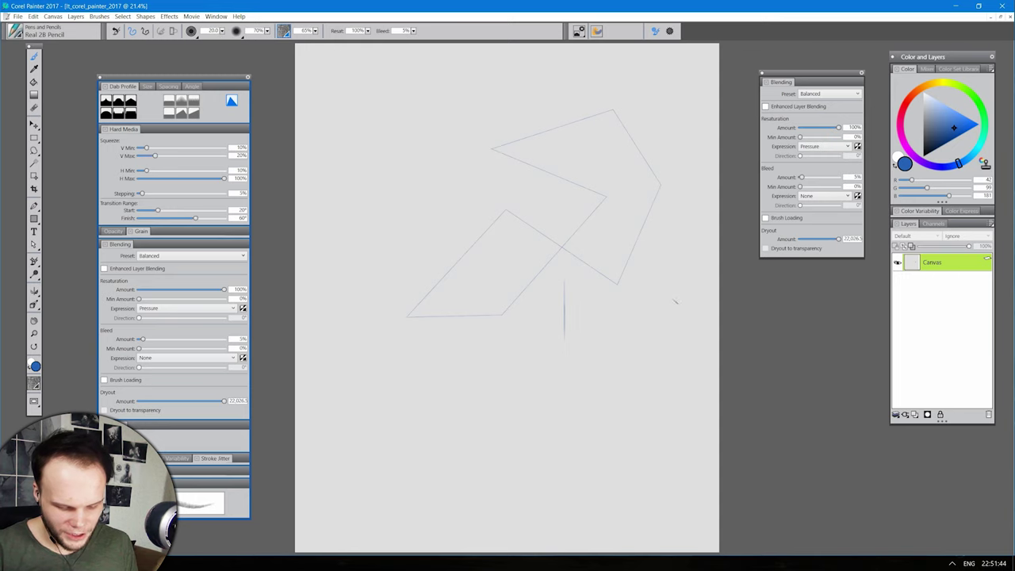
# Step: Draw four straight Real 2B Pencil test lines, then view the Size and Spacing settings
pyautogui.moveTo(671, 290); pyautogui.dragTo(572, 388)
pyautogui.moveTo(678, 244); pyautogui.dragTo(465, 244)
pyautogui.moveTo(598, 235); pyautogui.dragTo(454, 91)
pyautogui.moveTo(546, 90); pyautogui.dragTo(330, 309)
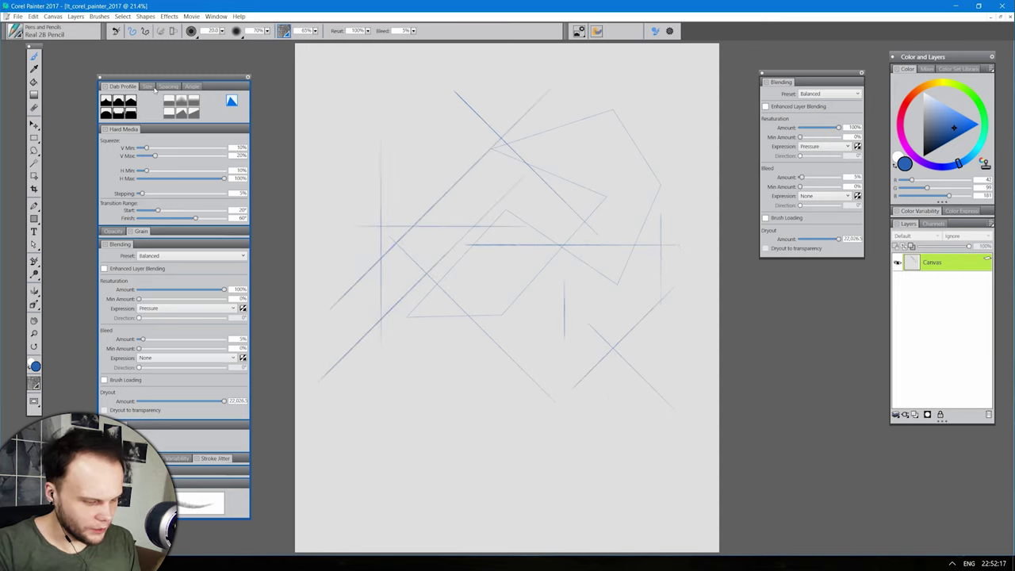
pyautogui.click(152, 88)
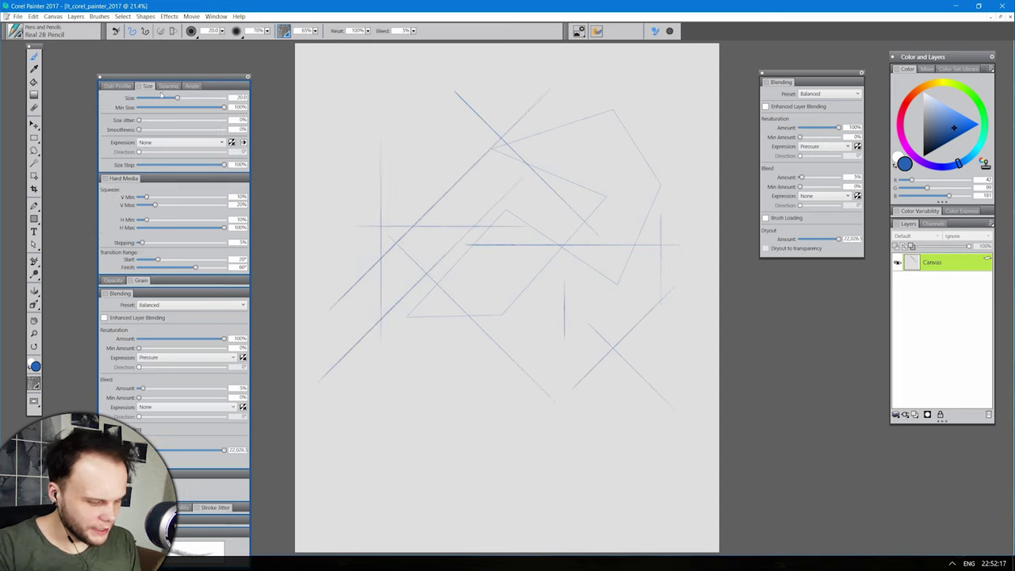
pyautogui.click(167, 86)
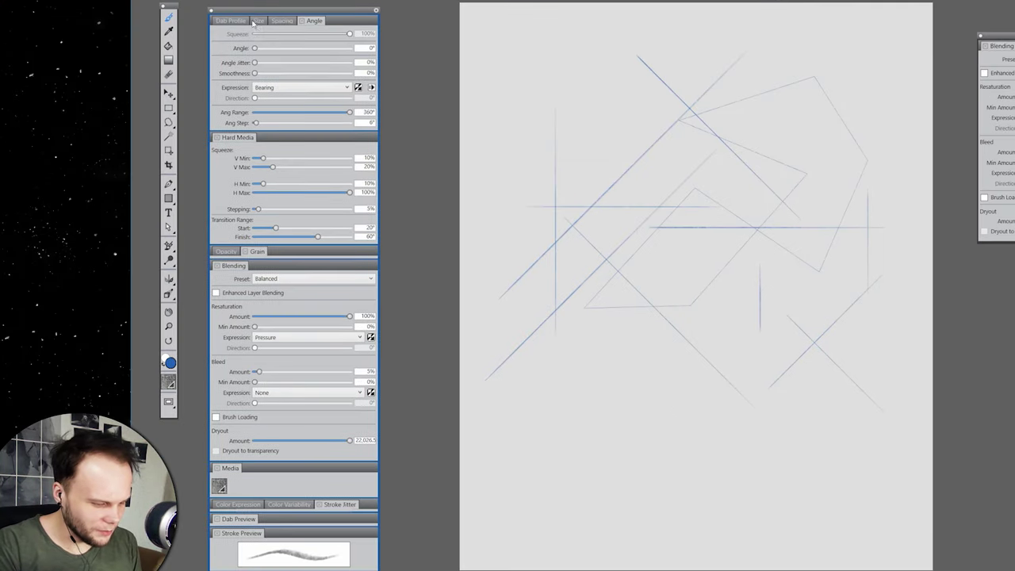
# Step: Flip between the pencil's Dab Profile, Size and Spacing tabs, then open the Brush Library
pyautogui.click(260, 21)
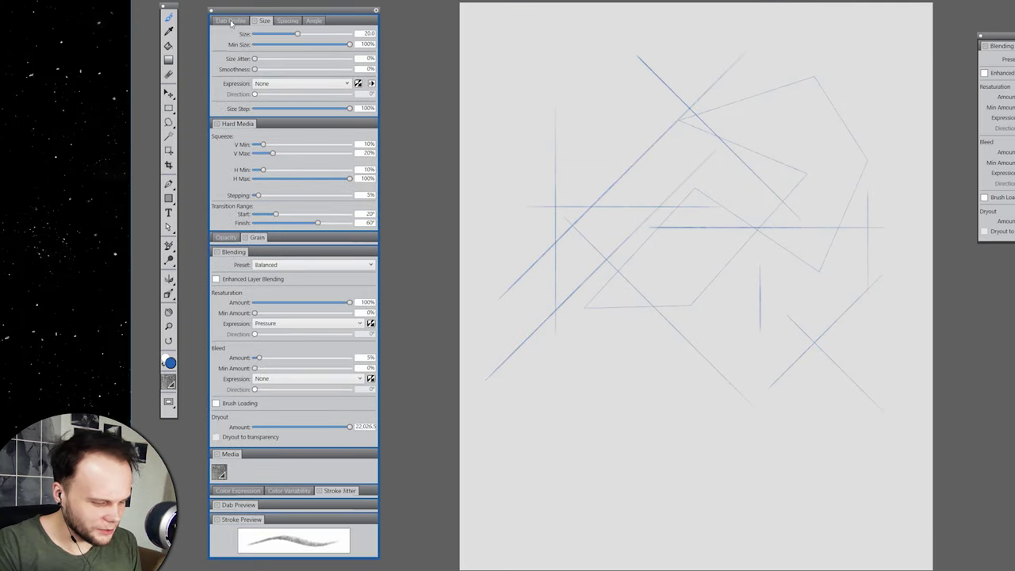
pyautogui.click(230, 21)
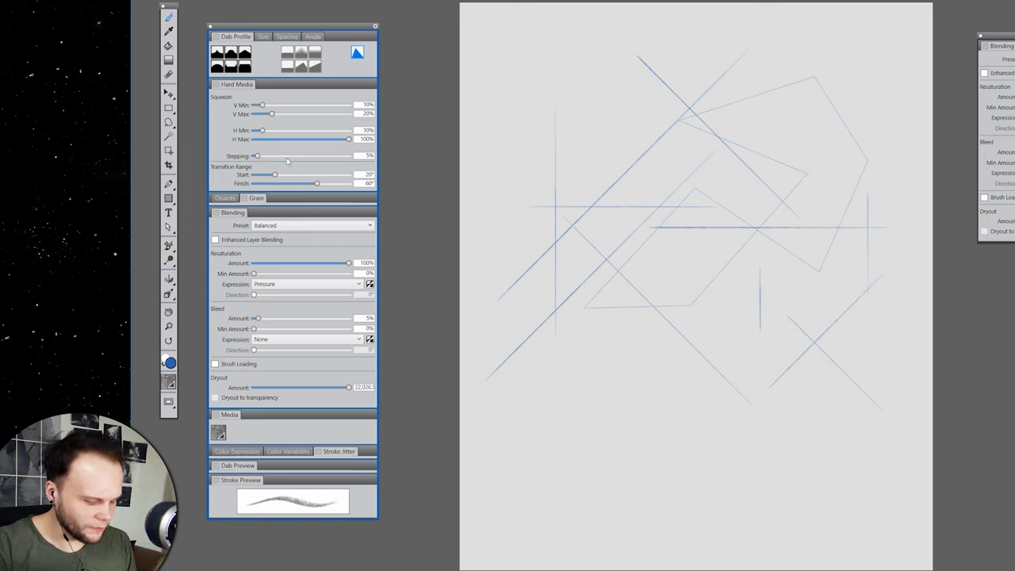
pyautogui.click(262, 36)
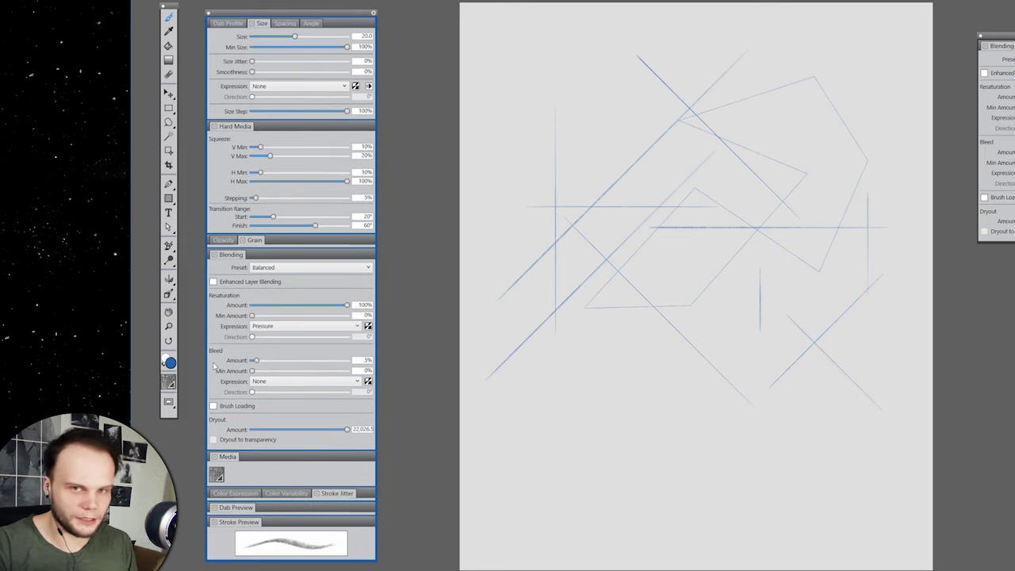
pyautogui.click(285, 23)
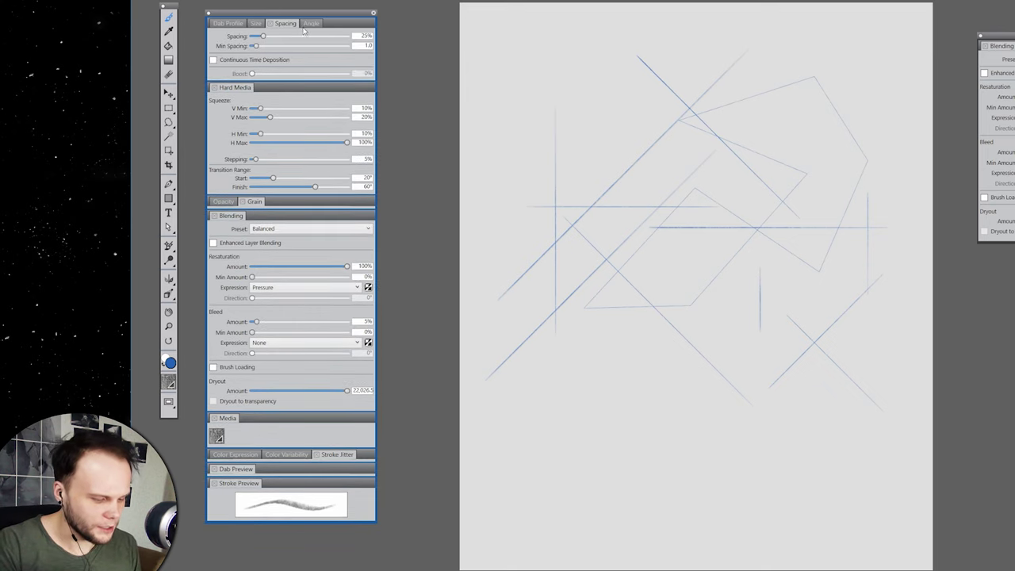
pyautogui.click(234, 25)
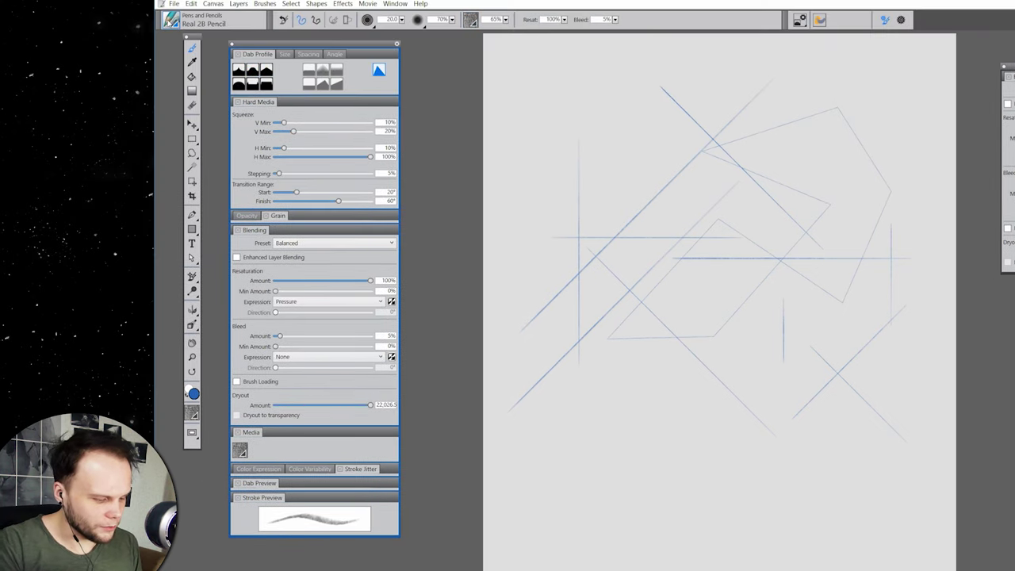
pyautogui.click(147, 6)
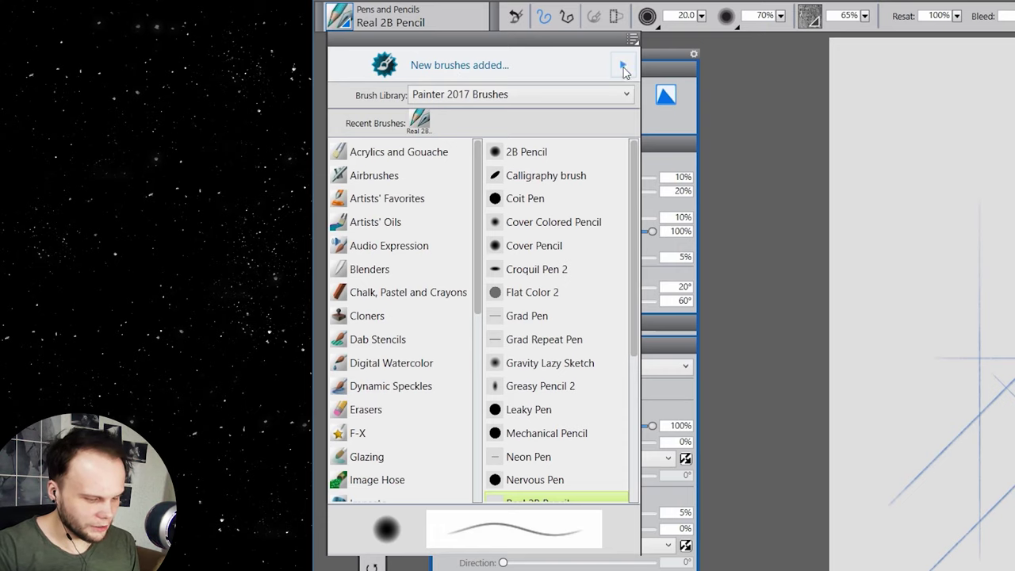
# Step: Set the cursor type to Brush ghost in Preferences > Interface and confirm with OK
pyautogui.click(626, 66)
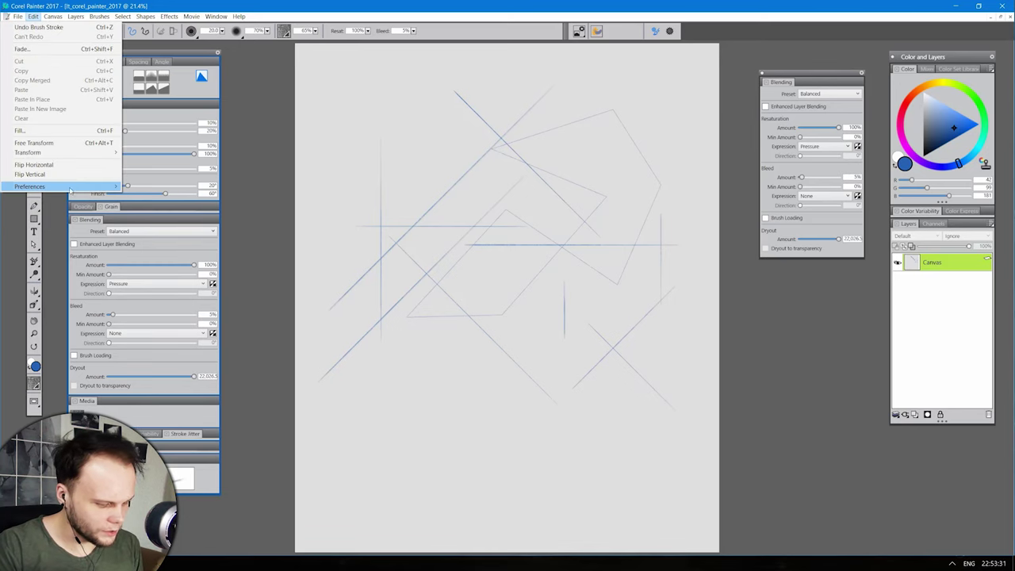
pyautogui.moveTo(87, 186)
pyautogui.click(150, 187)
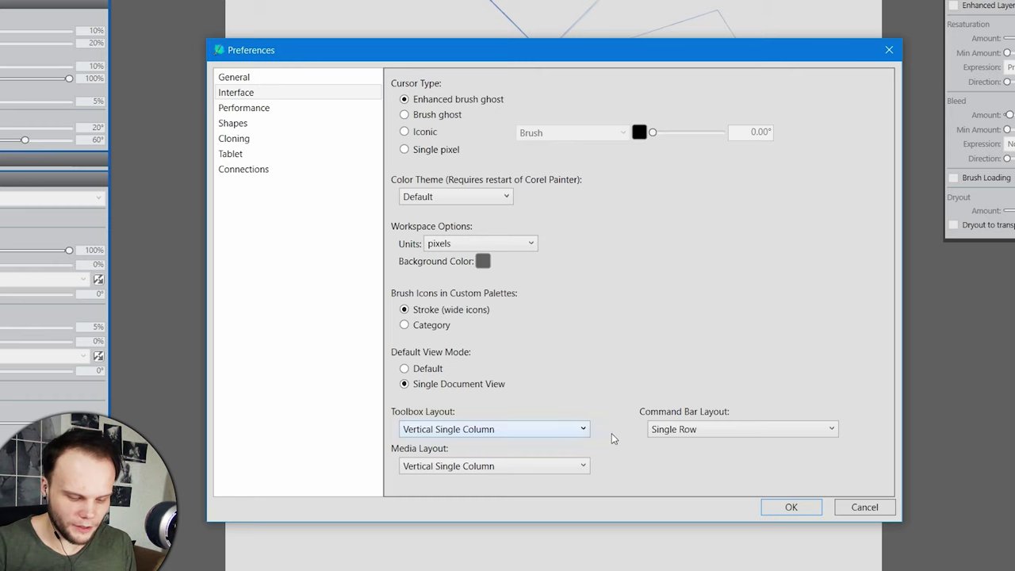
pyautogui.click(450, 118)
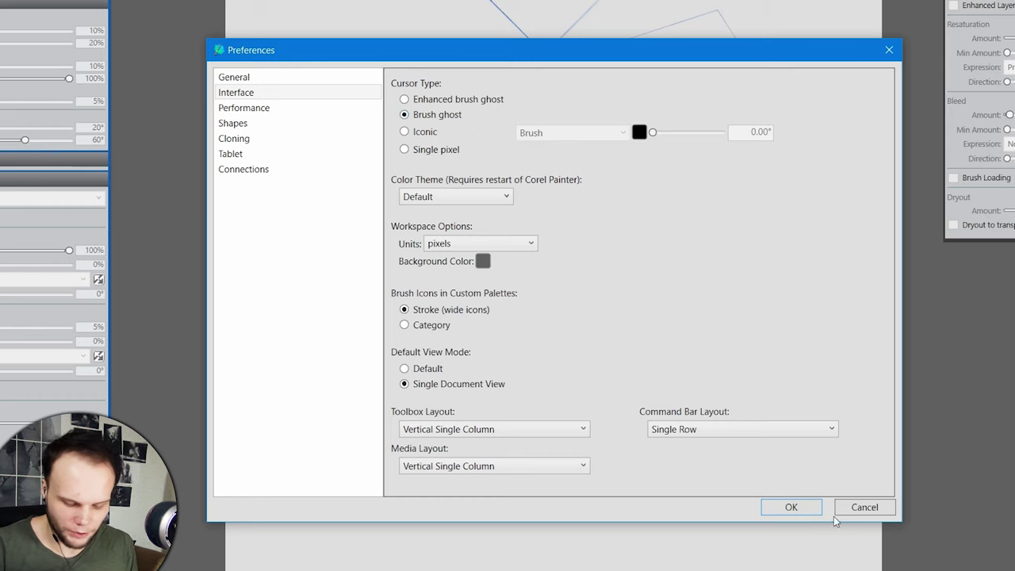
pyautogui.click(805, 510)
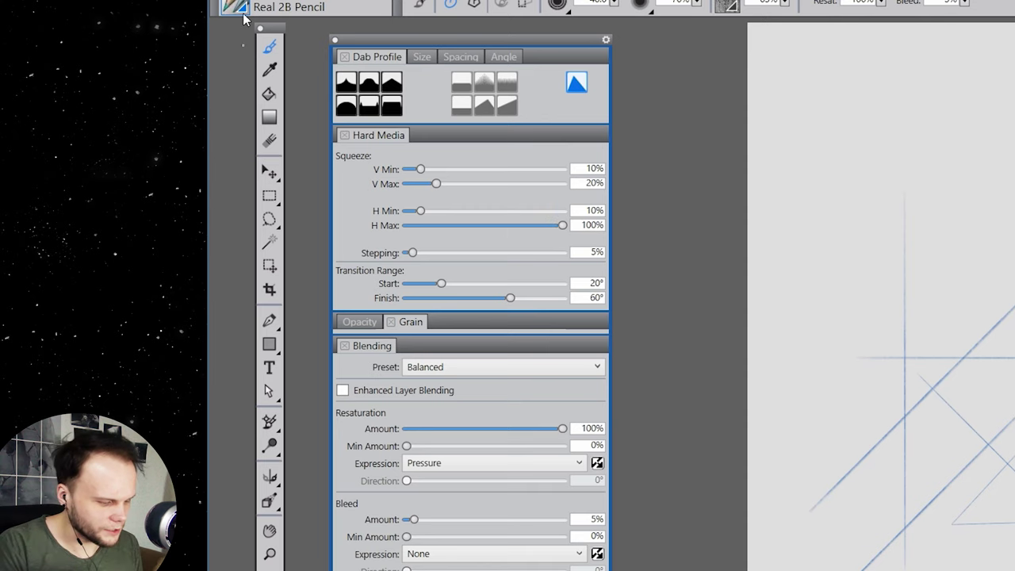
# Step: Choose the Artists' Oils Real Oils Filbert brush and paint a soft bluish patch over the sketch
pyautogui.click(237, 8)
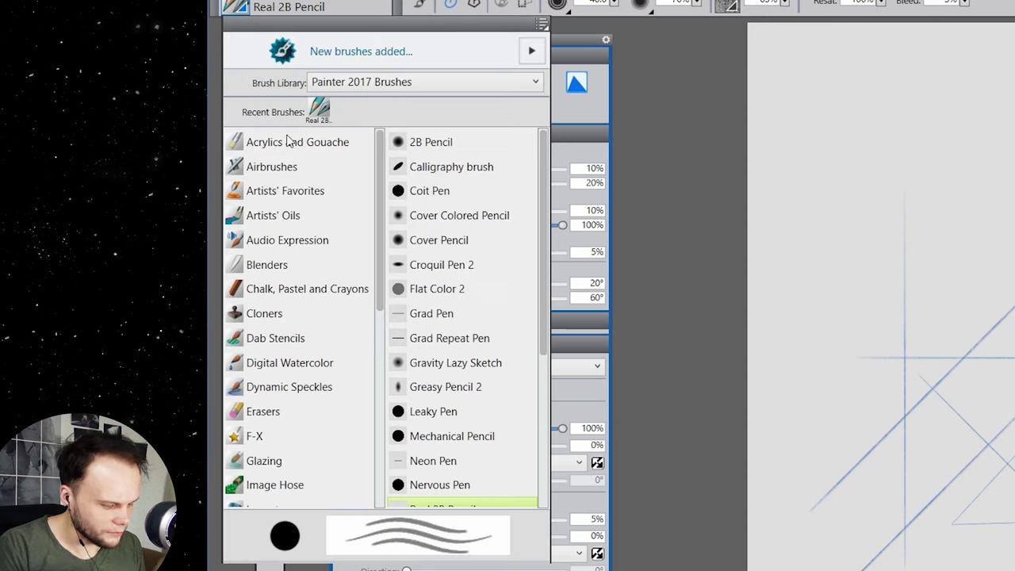
pyautogui.click(283, 223)
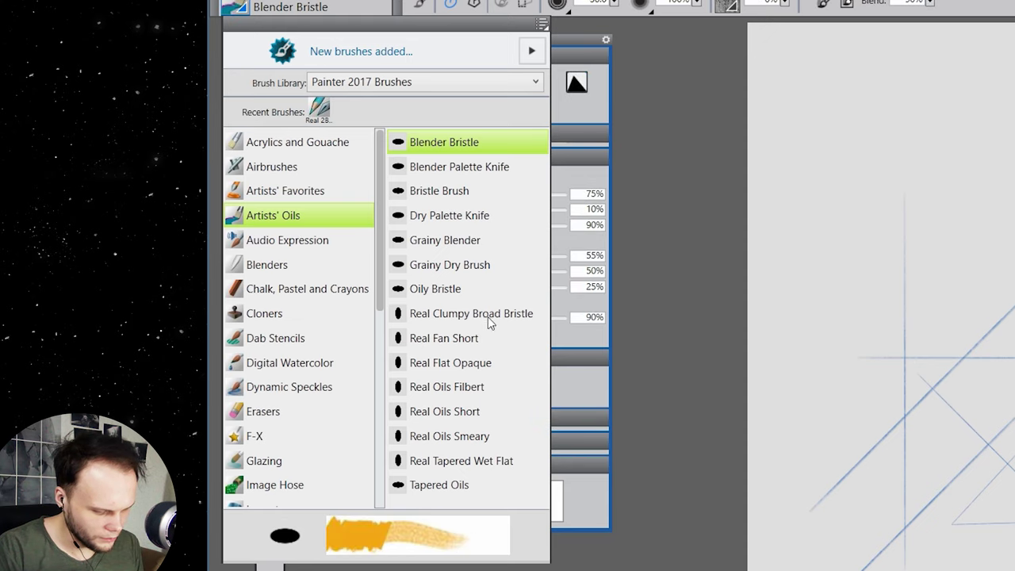
pyautogui.click(658, 187)
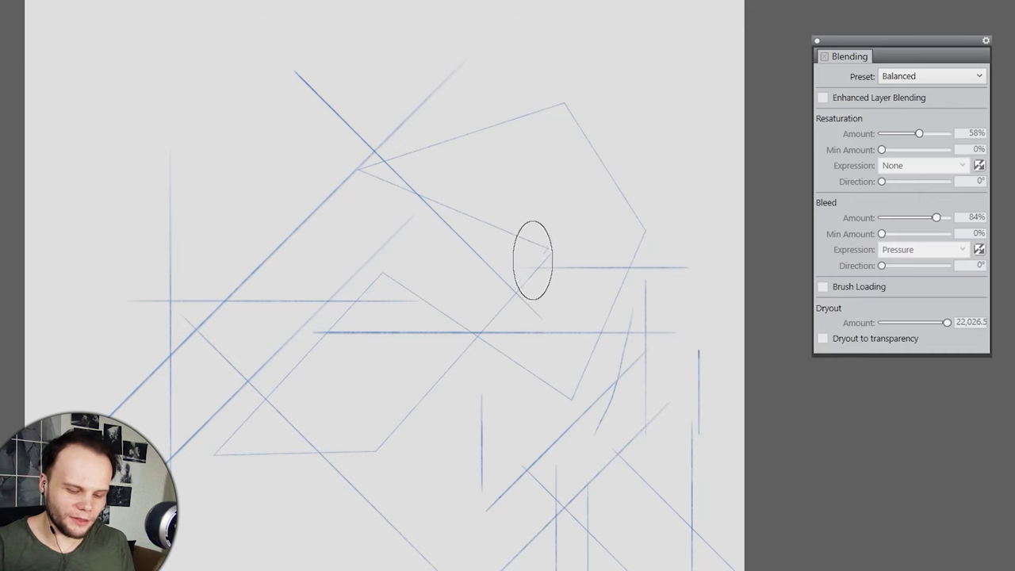
pyautogui.moveTo(531, 256)
pyautogui.mouseDown()
pyautogui.moveTo(519, 258)
pyautogui.moveTo(479, 325)
pyautogui.moveTo(483, 348)
pyautogui.mouseUp()
pyautogui.moveTo(550, 271)
pyautogui.mouseDown()
pyautogui.moveTo(471, 367)
pyautogui.moveTo(478, 408)
pyautogui.moveTo(529, 347)
pyautogui.moveTo(489, 389)
pyautogui.moveTo(450, 474)
pyautogui.moveTo(479, 458)
pyautogui.moveTo(586, 303)
pyautogui.moveTo(484, 508)
pyautogui.moveTo(505, 489)
pyautogui.moveTo(632, 171)
pyautogui.moveTo(545, 323)
pyautogui.moveTo(574, 351)
pyautogui.moveTo(602, 304)
pyautogui.moveTo(632, 191)
pyautogui.moveTo(590, 275)
pyautogui.moveTo(584, 354)
pyautogui.moveTo(613, 301)
pyautogui.moveTo(624, 225)
pyautogui.moveTo(622, 348)
pyautogui.moveTo(605, 423)
pyautogui.mouseUp()
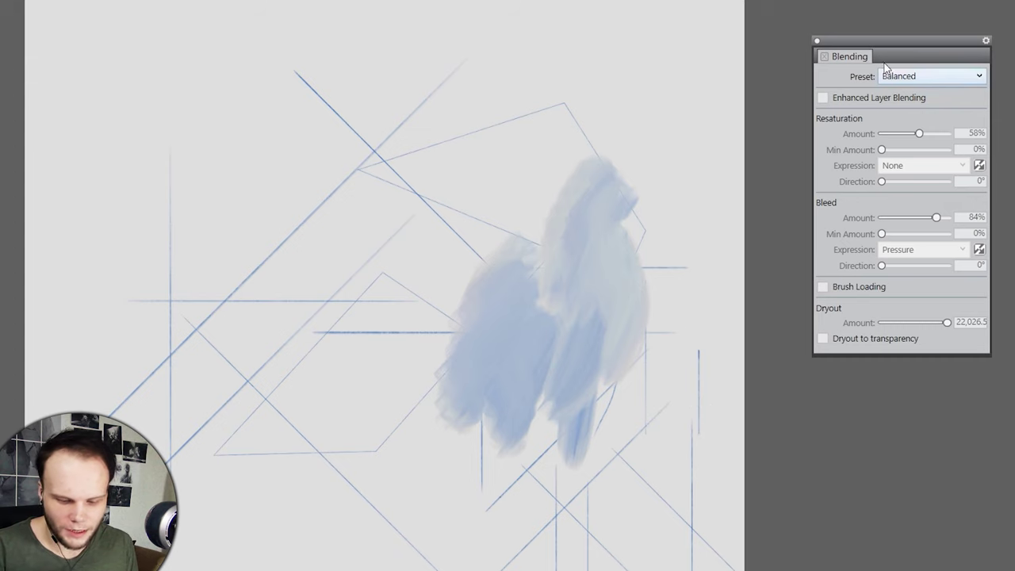
# Step: Raise Viscosity to 100%, add dark blue and teal strokes, then zoom and rotate onto them
pyautogui.click(824, 57)
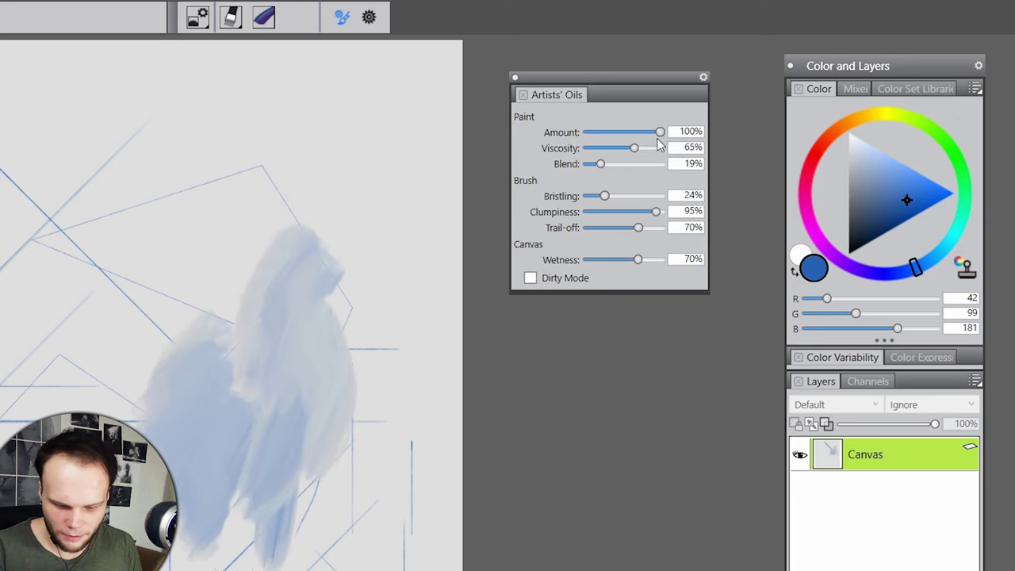
pyautogui.moveTo(639, 150)
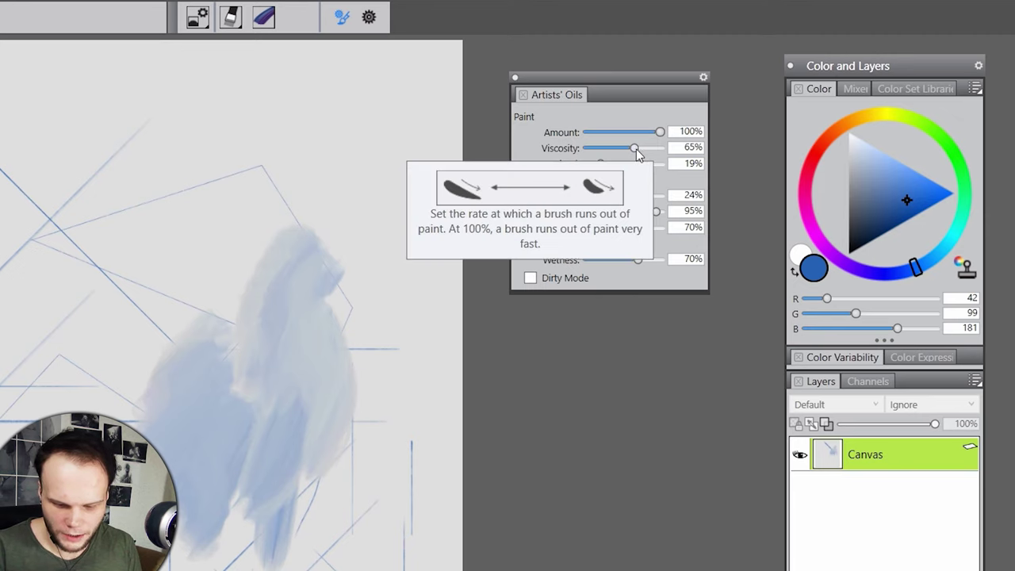
pyautogui.moveTo(635, 148); pyautogui.dragTo(669, 156)
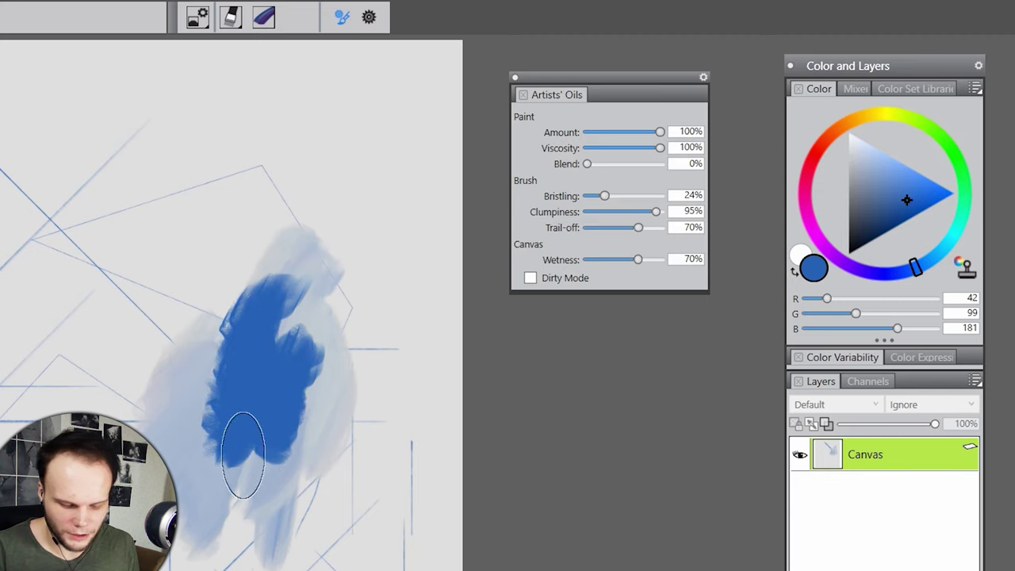
pyautogui.moveTo(269, 385); pyautogui.dragTo(246, 349)
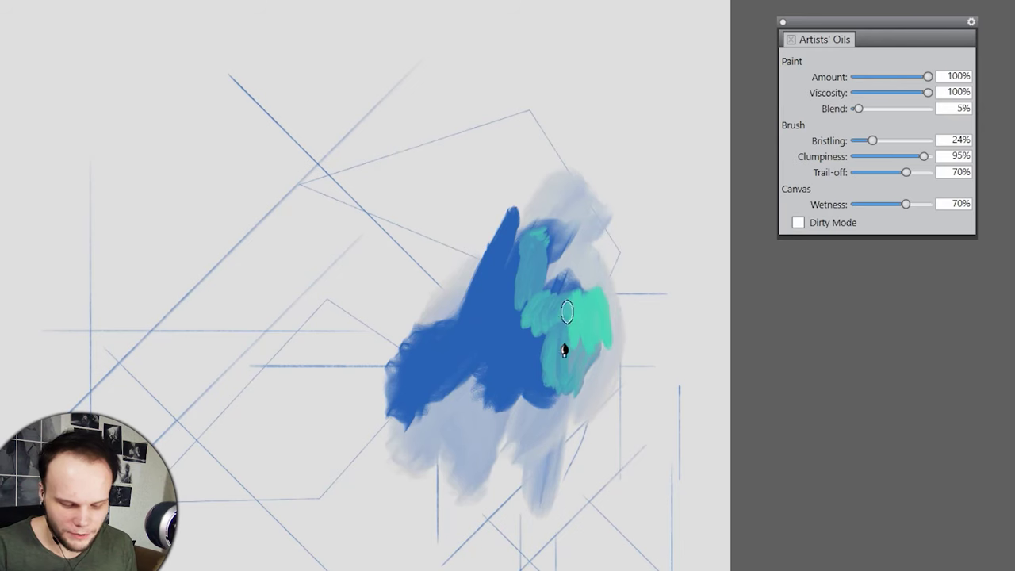
pyautogui.moveTo(562, 335)
pyautogui.mouseDown()
pyautogui.moveTo(562, 294)
pyautogui.moveTo(508, 363)
pyautogui.moveTo(506, 286)
pyautogui.moveTo(510, 318)
pyautogui.moveTo(554, 309)
pyautogui.mouseUp()
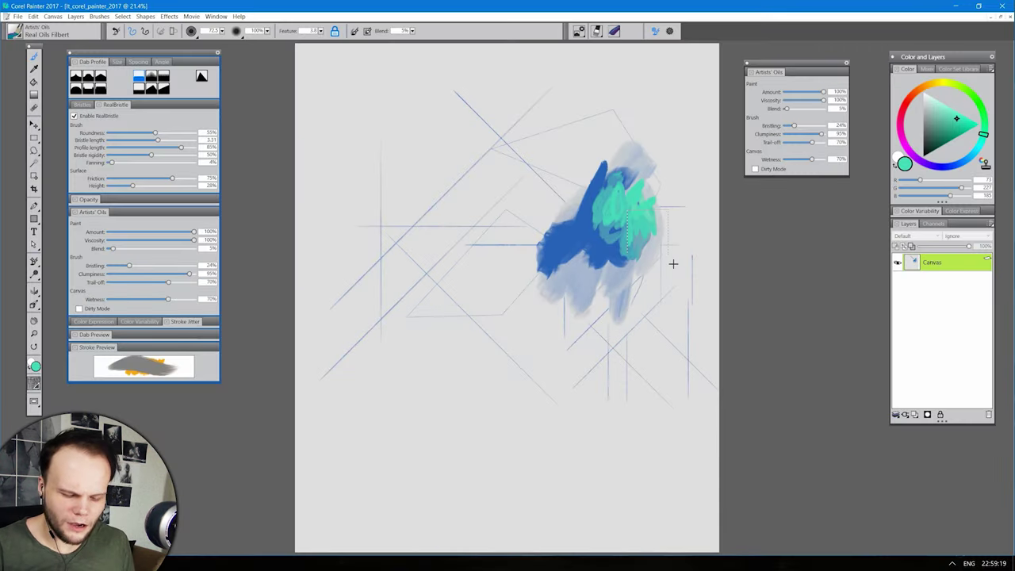
pyautogui.moveTo(698, 210)
pyautogui.mouseDown()
pyautogui.moveTo(729, 329)
pyautogui.moveTo(753, 327)
pyautogui.moveTo(739, 334)
pyautogui.mouseUp()
pyautogui.moveTo(526, 261); pyautogui.dragTo(816, 387)
pyautogui.moveTo(333, 151); pyautogui.dragTo(602, 278)
pyautogui.moveTo(698, 356)
pyautogui.mouseDown()
pyautogui.moveTo(233, 435)
pyautogui.moveTo(351, 397)
pyautogui.moveTo(439, 315)
pyautogui.moveTo(674, 249)
pyautogui.moveTo(852, 276)
pyautogui.moveTo(748, 287)
pyautogui.mouseUp()
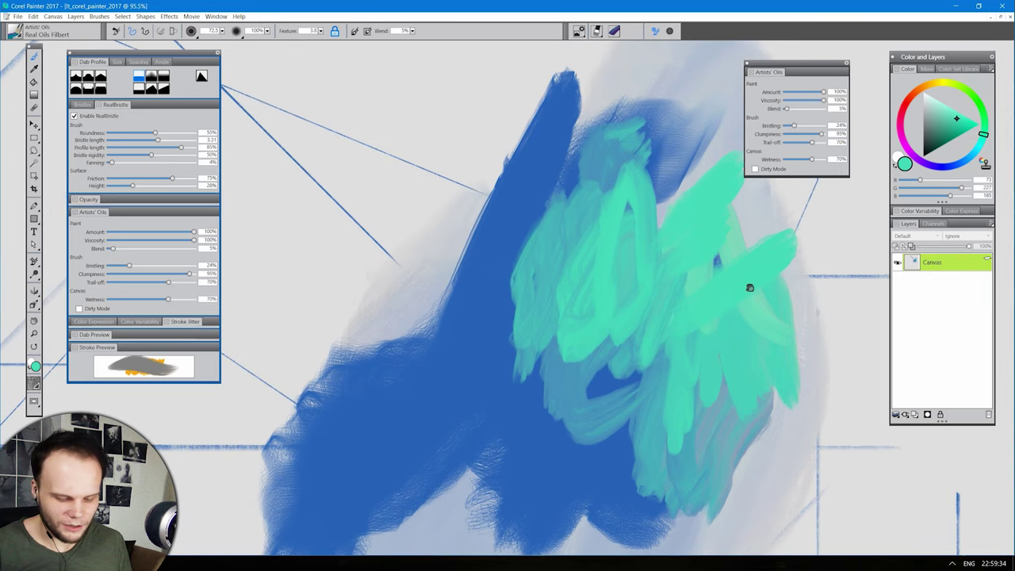
# Step: Switch the interface colour theme to Dark Grey in Preferences
pyautogui.click(32, 16)
pyautogui.moveTo(63, 188)
pyautogui.click(167, 196)
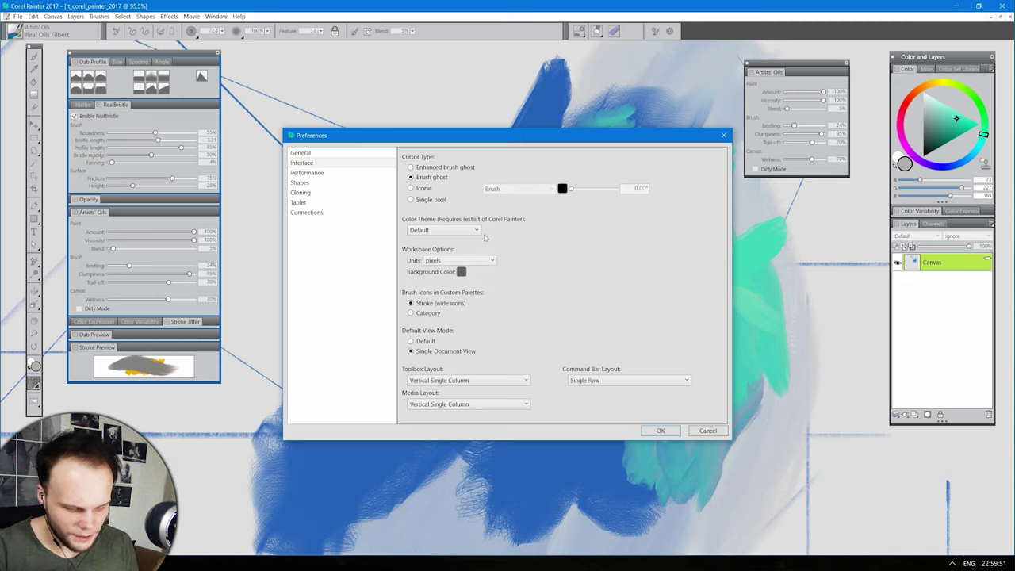
pyautogui.click(469, 229)
pyautogui.click(462, 251)
pyautogui.click(666, 433)
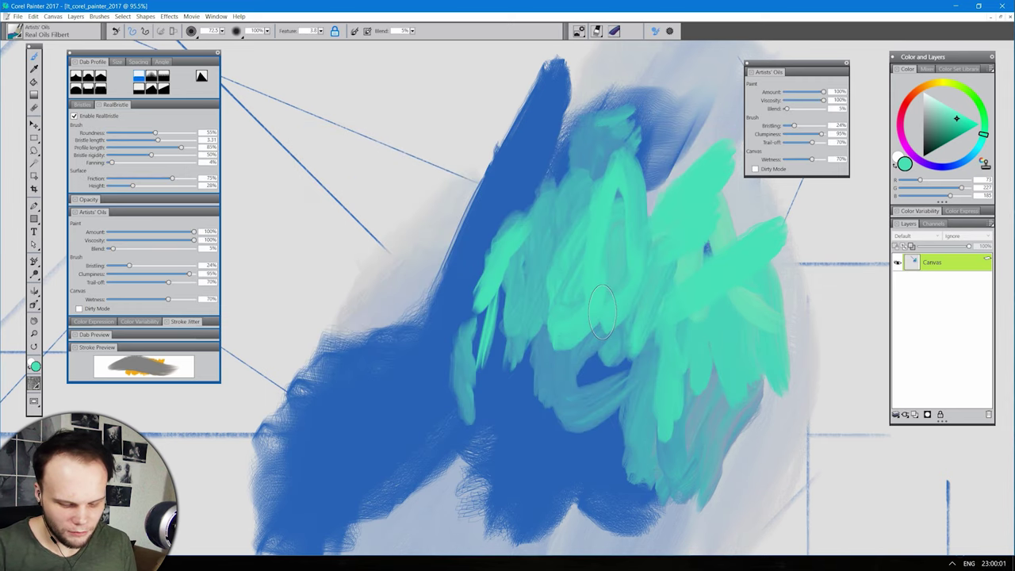
# Step: Adjust processor cores under Performance, review the Tablet and Connections pages, then confirm
pyautogui.click(32, 16)
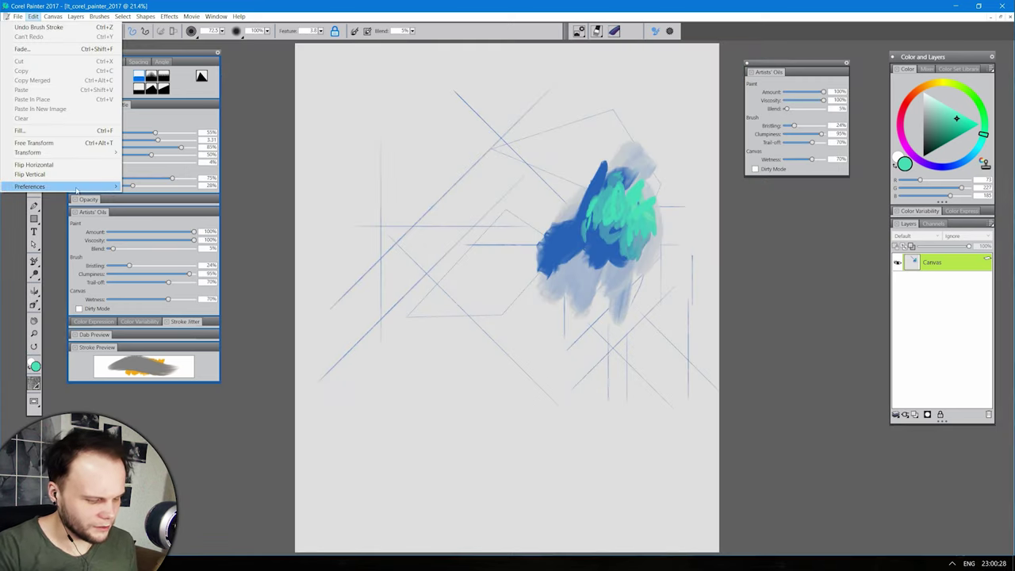
pyautogui.click(39, 190)
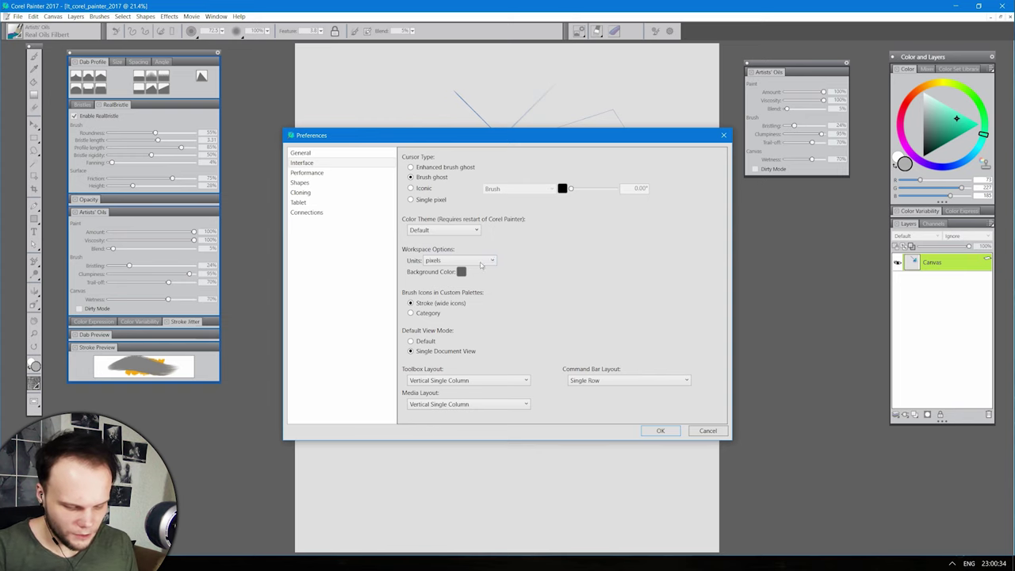
pyautogui.click(306, 172)
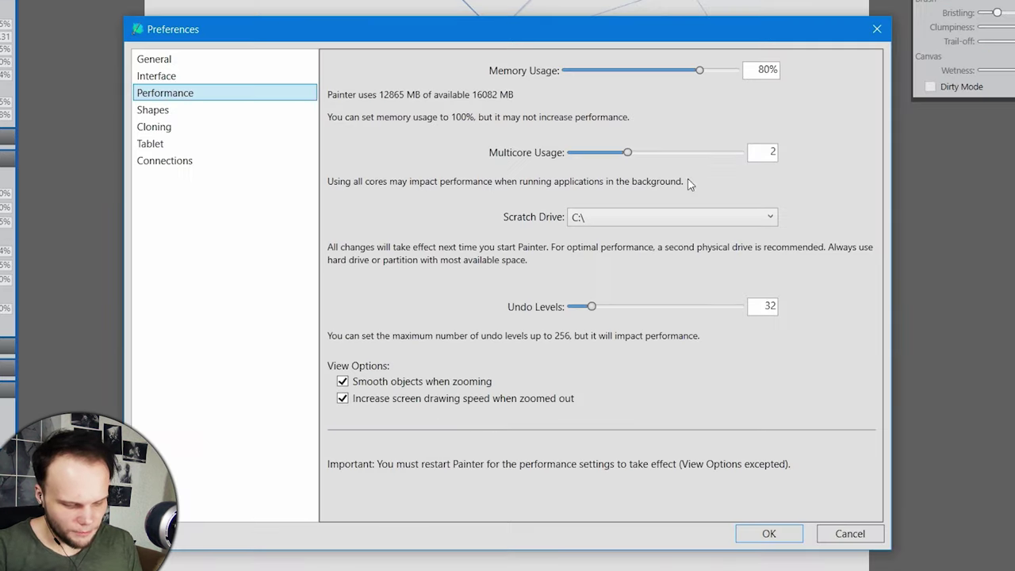
pyautogui.click(630, 154)
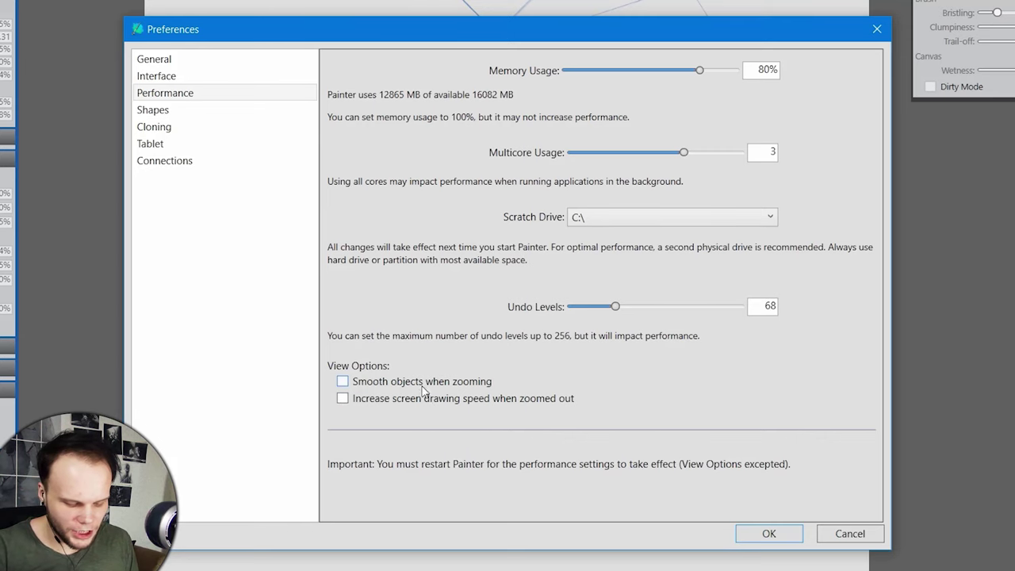
pyautogui.click(215, 144)
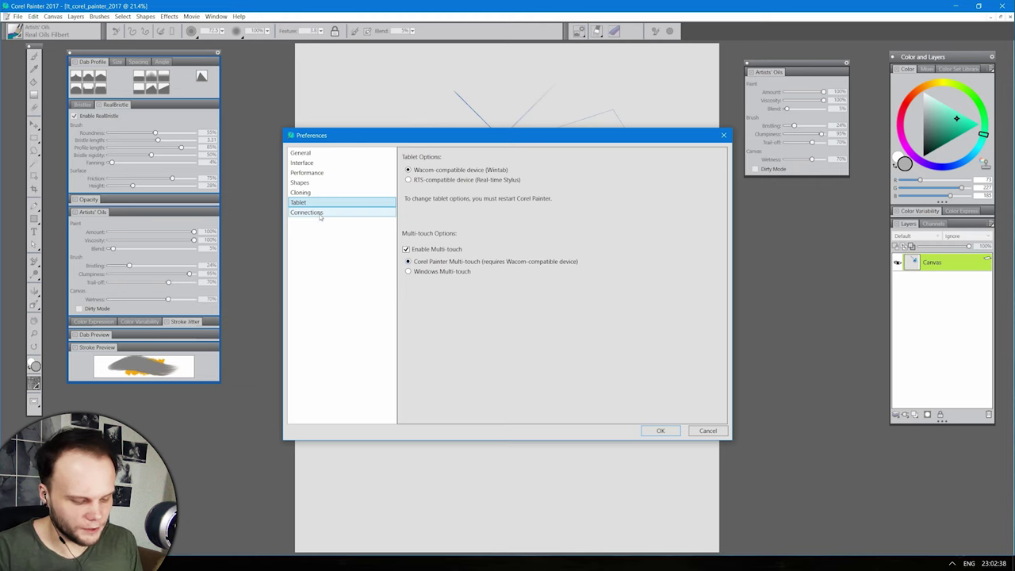
pyautogui.click(320, 214)
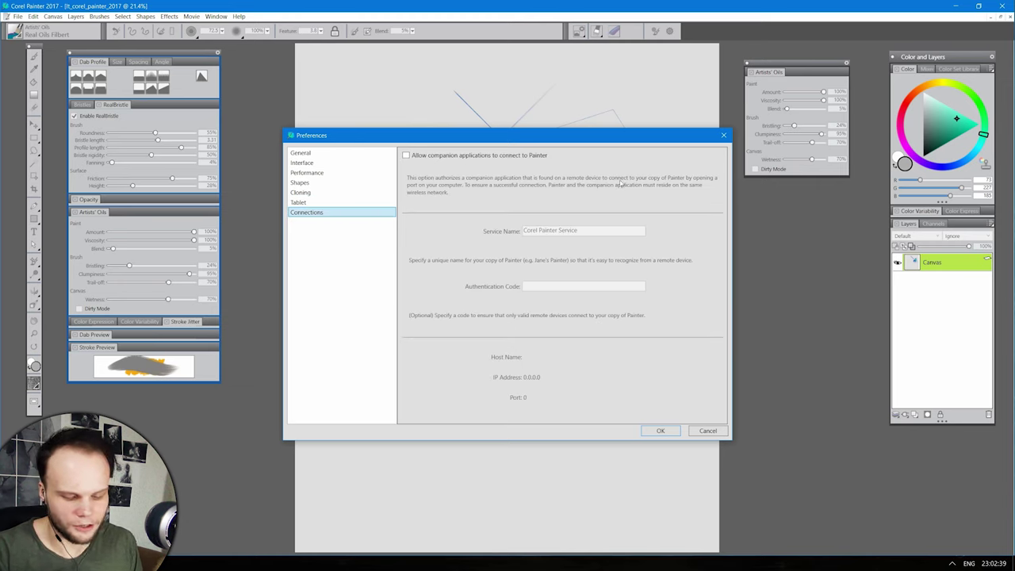
pyautogui.click(670, 432)
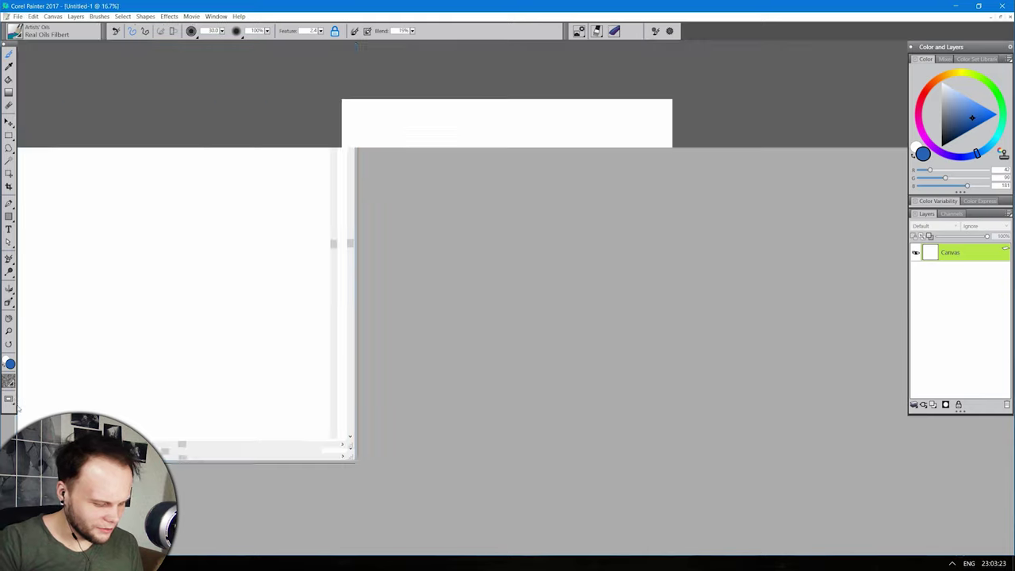
# Step: Draw a faint test stroke and undo it, then open and dismiss the Edit menu
pyautogui.moveTo(627, 299); pyautogui.dragTo(602, 350)
pyautogui.hotkey('ctrl', 'z')
pyautogui.click(33, 17)
pyautogui.moveTo(48, 185)
pyautogui.click(187, 196)
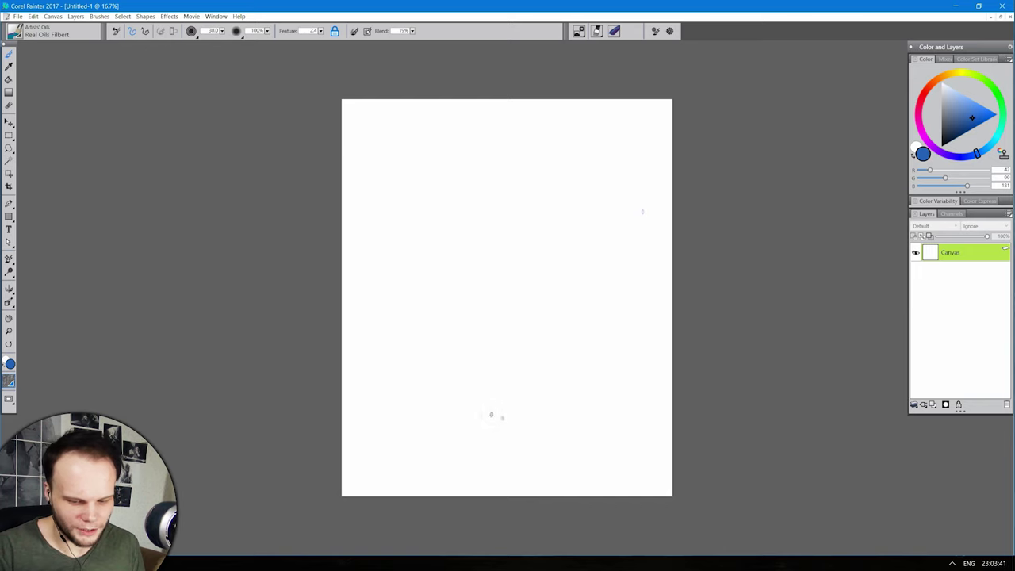
# Step: Draw light blue Filbert strokes: triangle outline, base lines, long left diagonal and a crossing loop
pyautogui.moveTo(485, 419)
pyautogui.mouseDown()
pyautogui.moveTo(550, 394)
pyautogui.moveTo(485, 411)
pyautogui.mouseUp()
pyautogui.moveTo(547, 229)
pyautogui.mouseDown()
pyautogui.moveTo(466, 405)
pyautogui.moveTo(577, 354)
pyautogui.mouseUp()
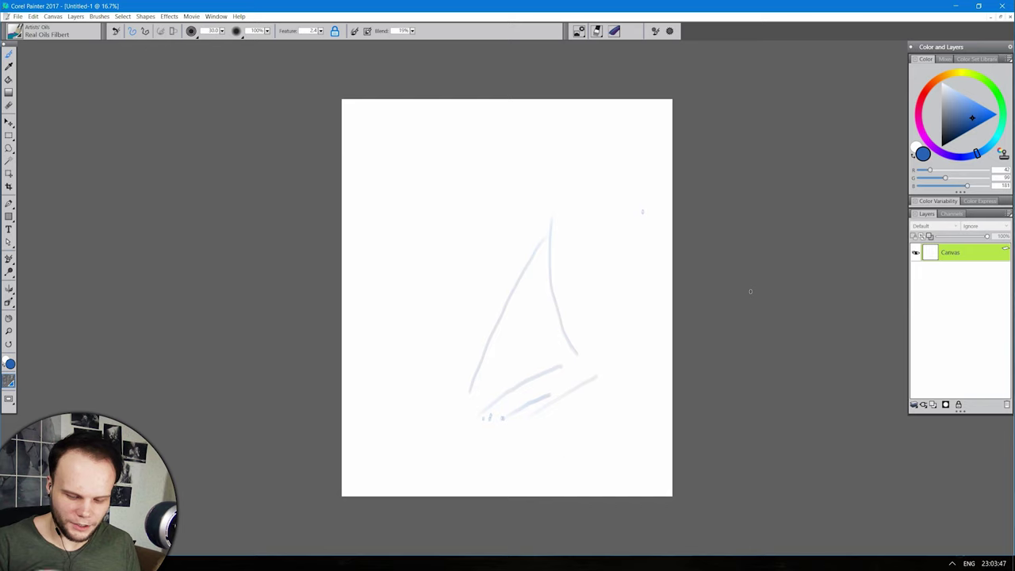
pyautogui.moveTo(563, 455); pyautogui.dragTo(643, 383)
pyautogui.moveTo(669, 281); pyautogui.dragTo(665, 311)
pyautogui.moveTo(503, 415); pyautogui.dragTo(470, 453)
pyautogui.moveTo(558, 184); pyautogui.dragTo(483, 342)
pyautogui.moveTo(491, 207); pyautogui.dragTo(410, 353)
pyautogui.moveTo(585, 226); pyautogui.dragTo(476, 352)
pyautogui.moveTo(618, 310); pyautogui.dragTo(539, 341)
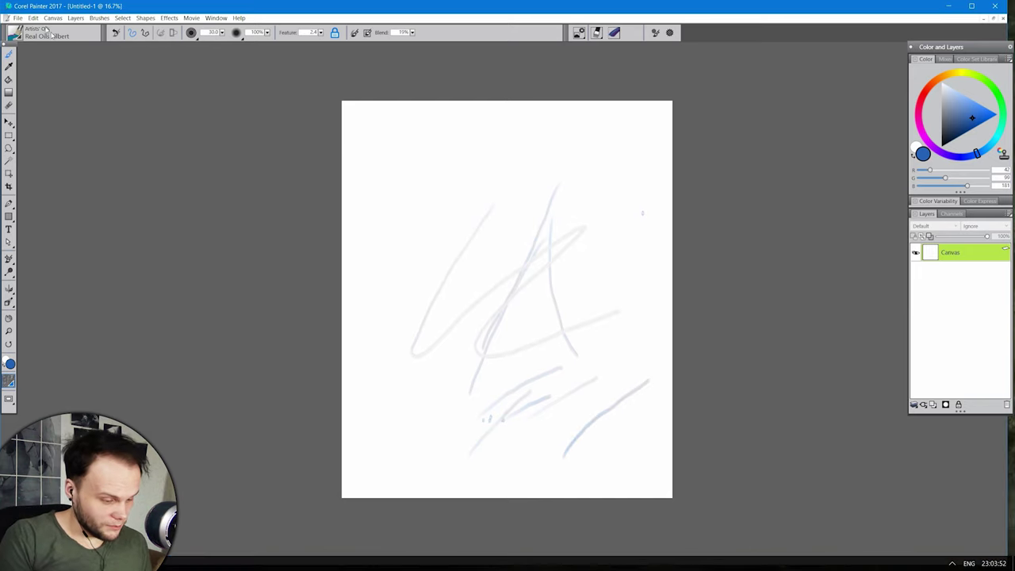
# Step: Look through the Performance and Tablet preferences, then clear the test strokes from the canvas
pyautogui.click(33, 17)
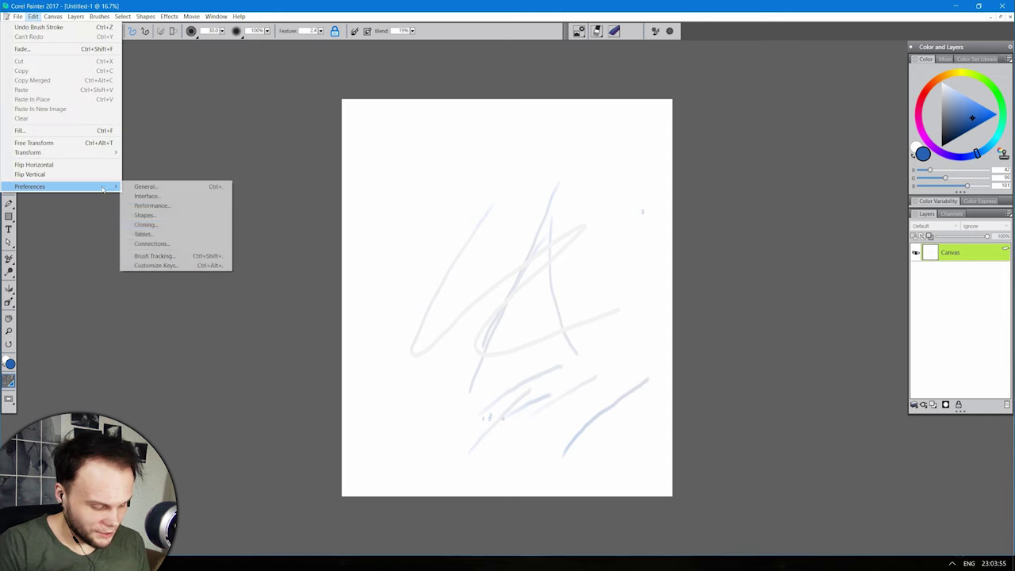
pyautogui.click(194, 206)
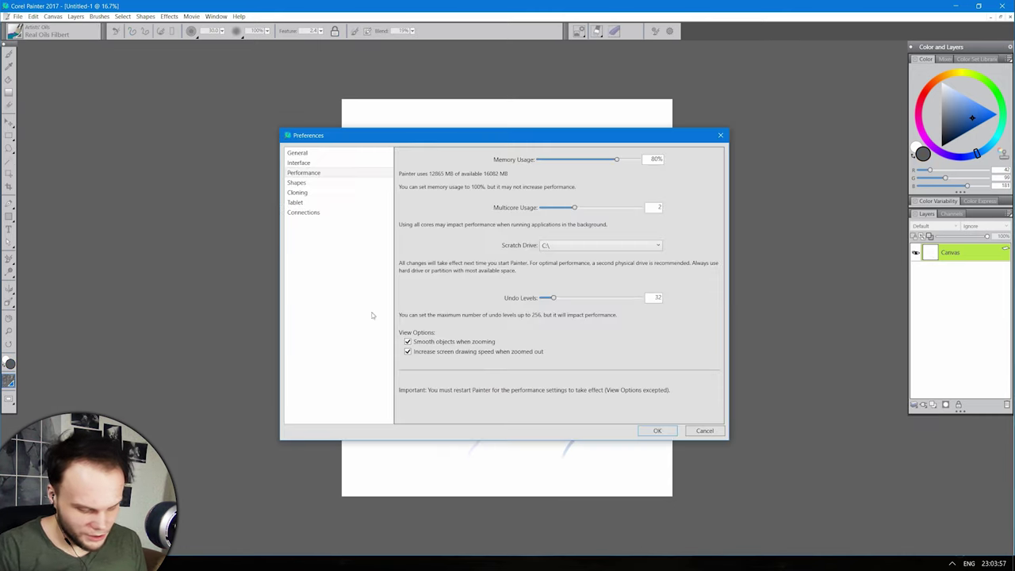
pyautogui.click(295, 202)
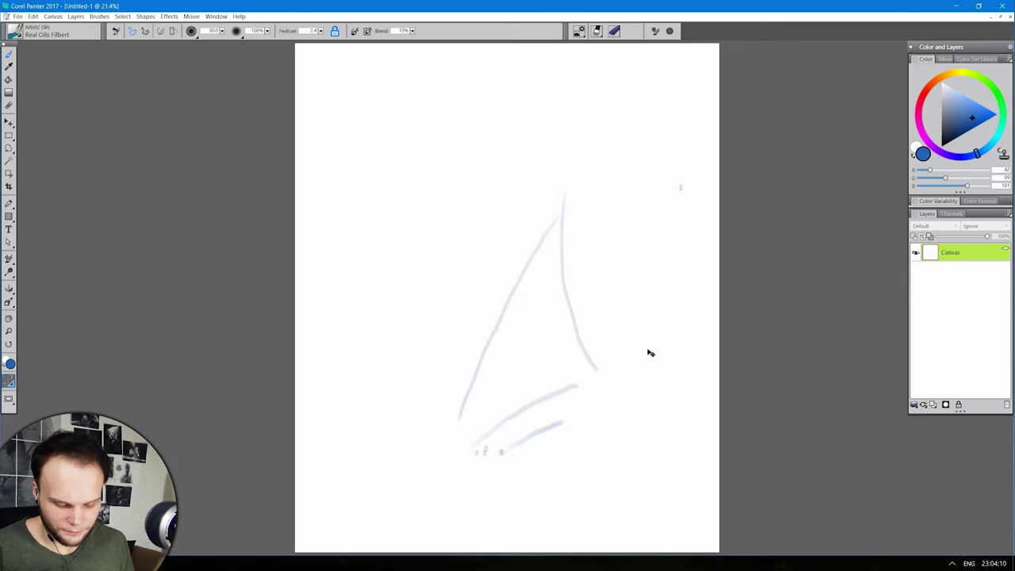
pyautogui.click(52, 16)
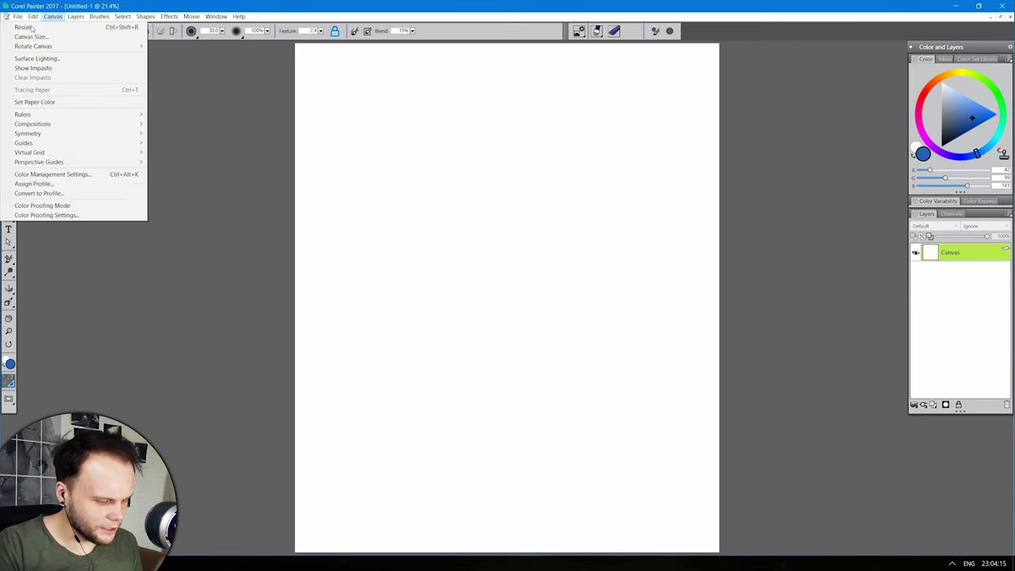
# Step: Reopen the Performance preferences and close them without changes
pyautogui.click(33, 16)
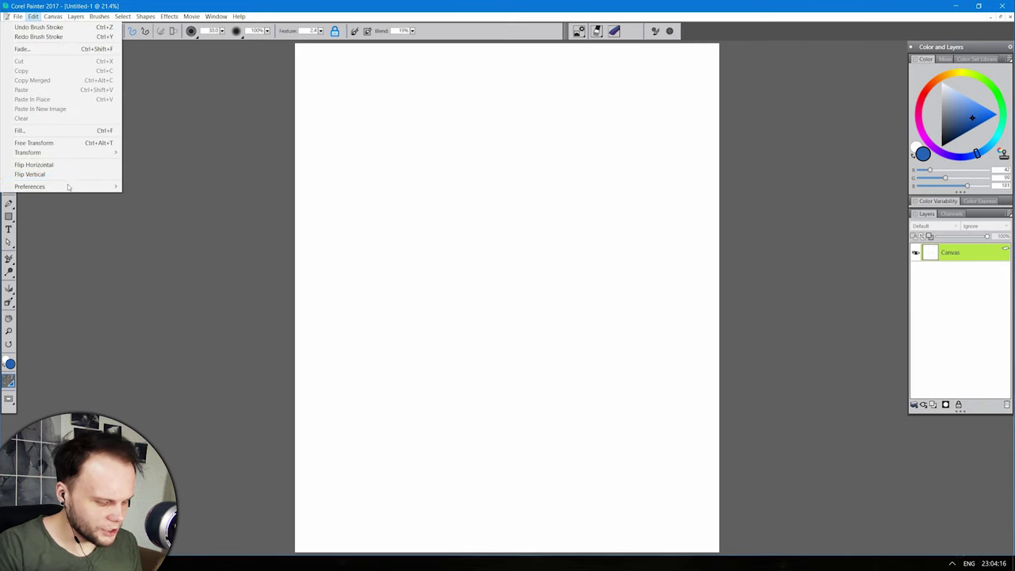
pyautogui.moveTo(87, 189)
pyautogui.click(162, 206)
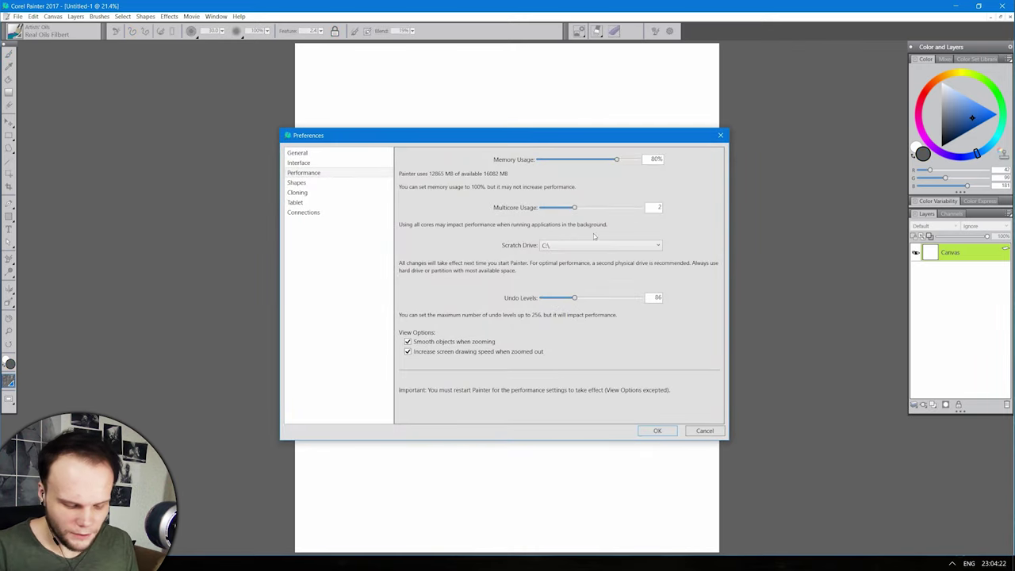
pyautogui.click(696, 430)
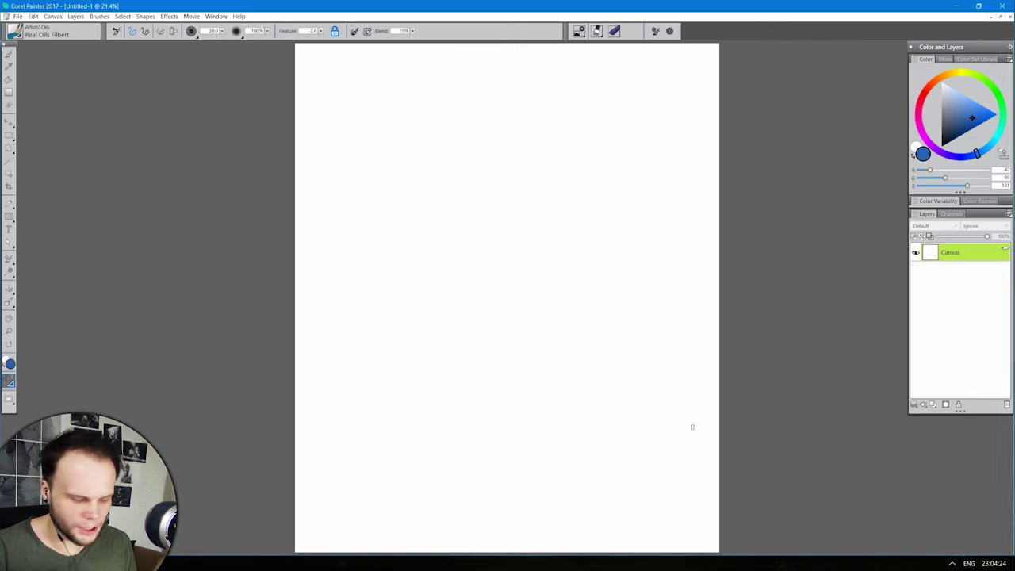
# Step: Uncheck 'Smooth objects when zooming' in Performance preferences and confirm with OK
pyautogui.click(31, 16)
pyautogui.moveTo(87, 189)
pyautogui.click(162, 196)
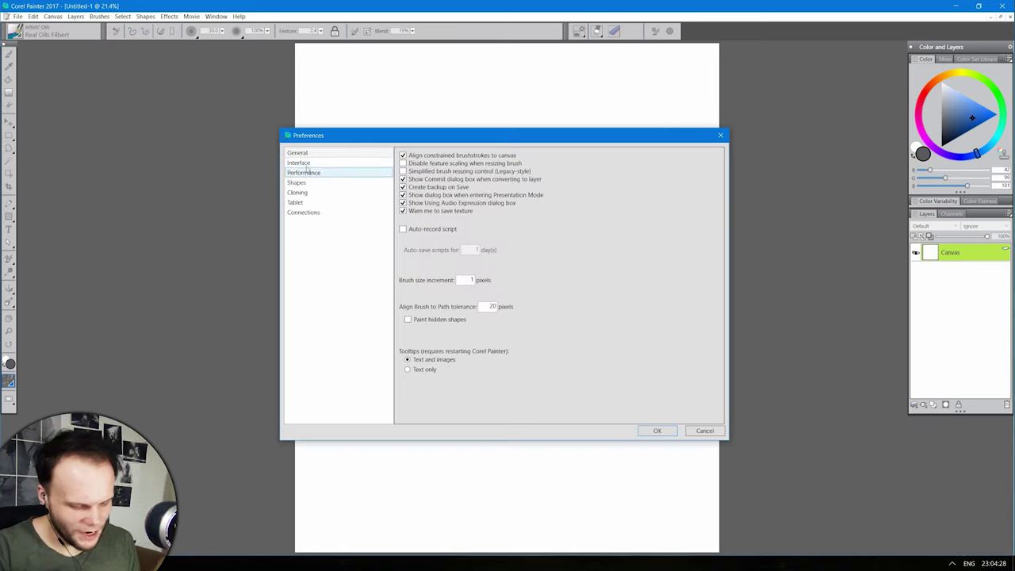
pyautogui.click(366, 173)
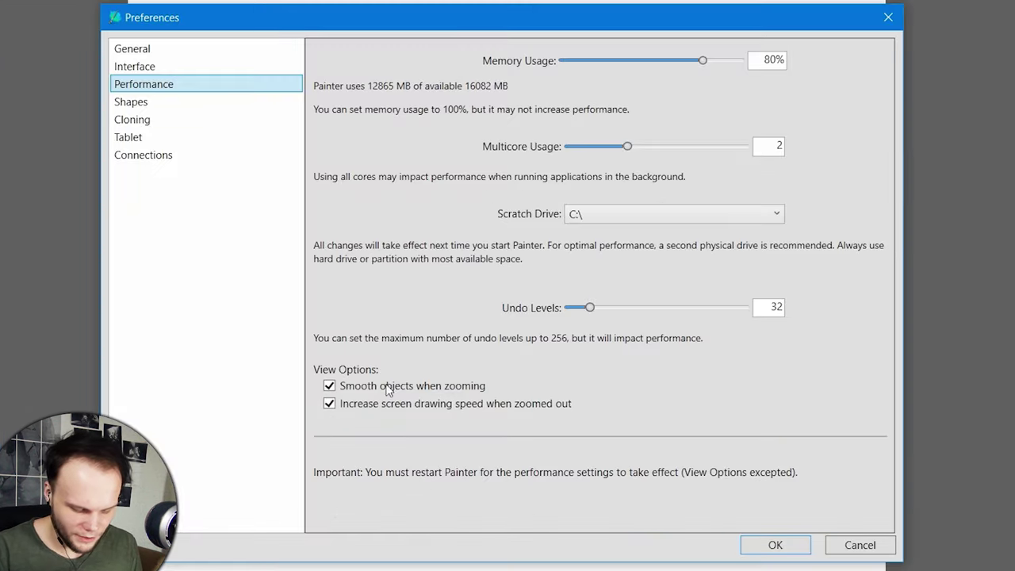
pyautogui.click(388, 387)
pyautogui.click(772, 547)
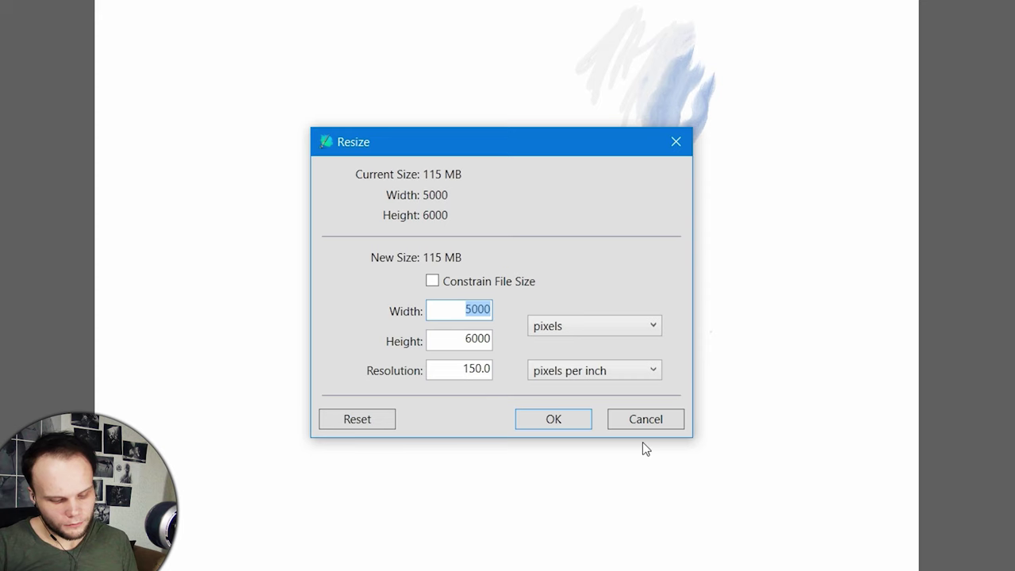
# Step: Enter 300 for the canvas size, then try two crop boxes and discard both
pyautogui.write('300')
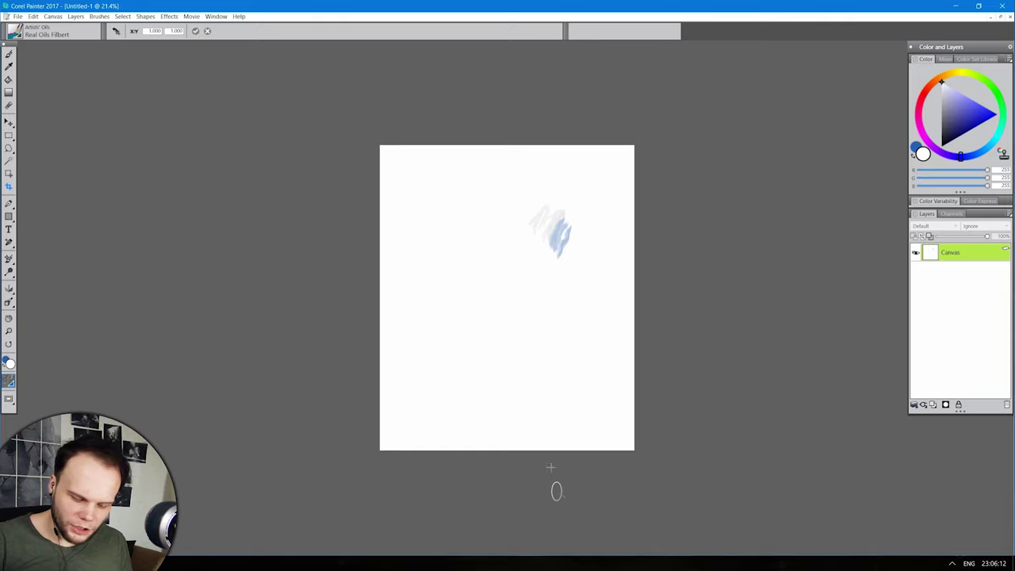
pyautogui.moveTo(532, 449); pyautogui.dragTo(658, 444)
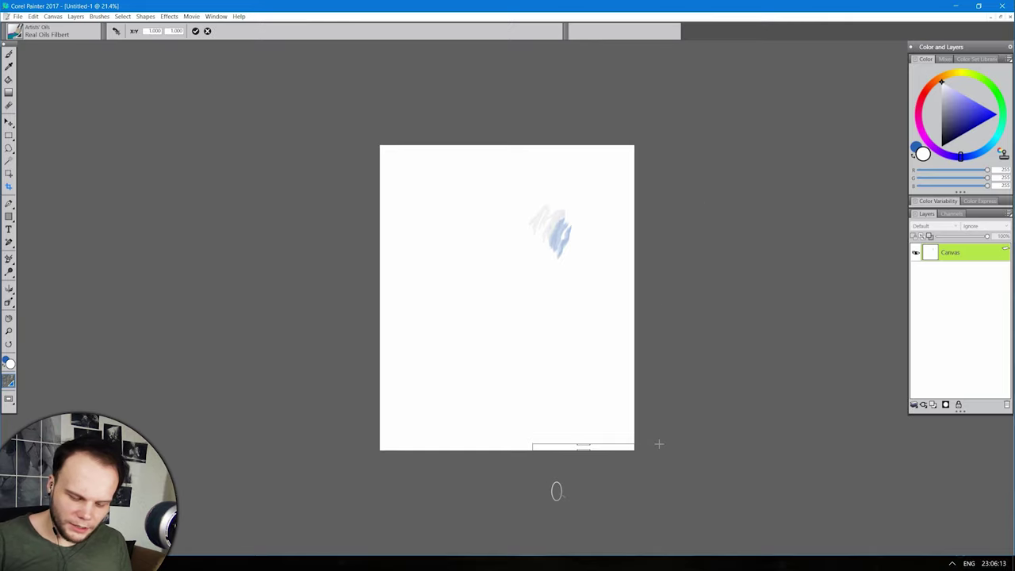
pyautogui.click(602, 326)
pyautogui.moveTo(564, 335); pyautogui.dragTo(761, 489)
pyautogui.click(596, 276)
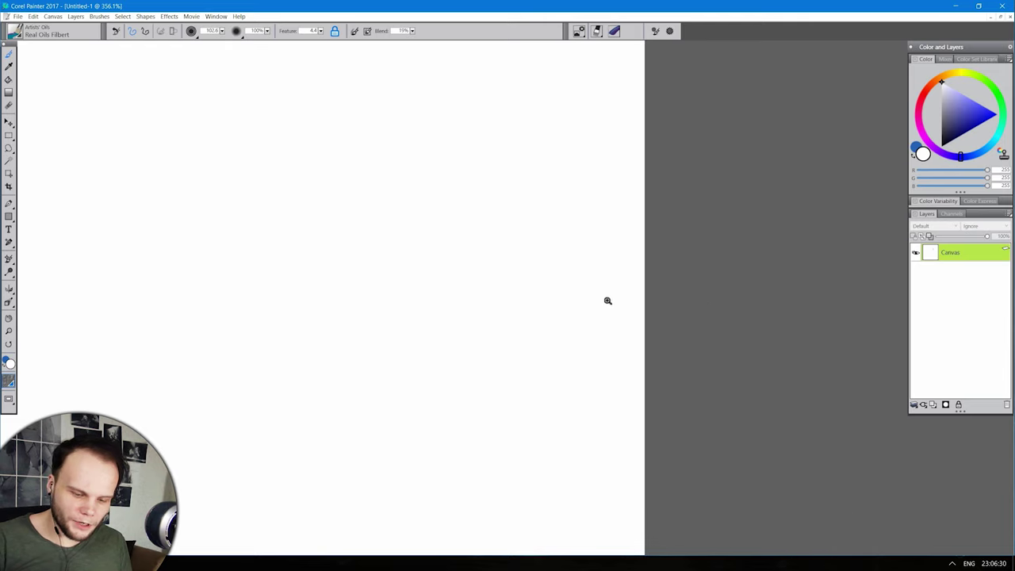
# Step: Zoom in and back out to the whole page, then smear the blue patch into a pale blob
pyautogui.moveTo(529, 371); pyautogui.dragTo(525, 396)
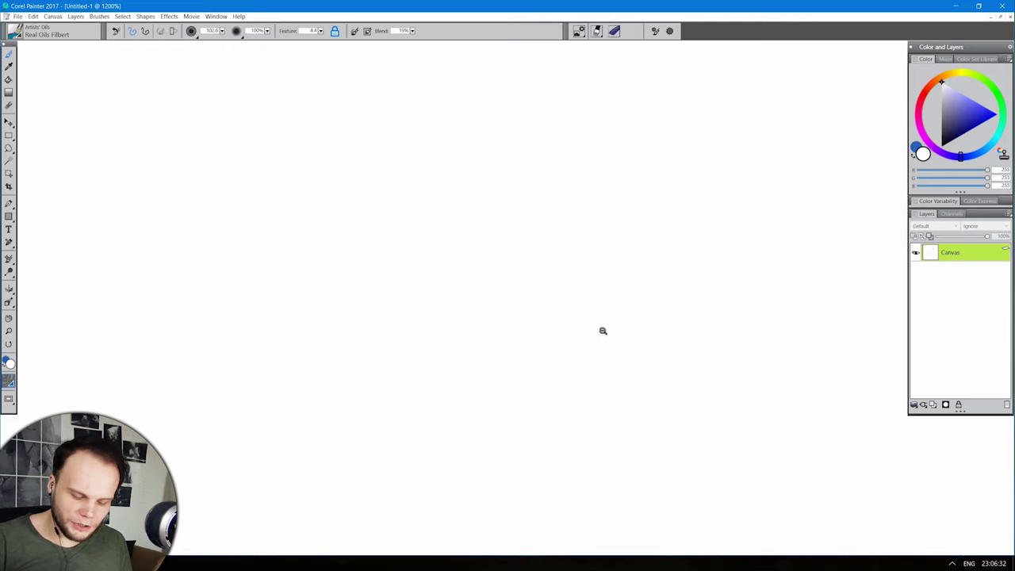
pyautogui.keyDown('alt'); pyautogui.click(604, 336); pyautogui.keyUp('alt')
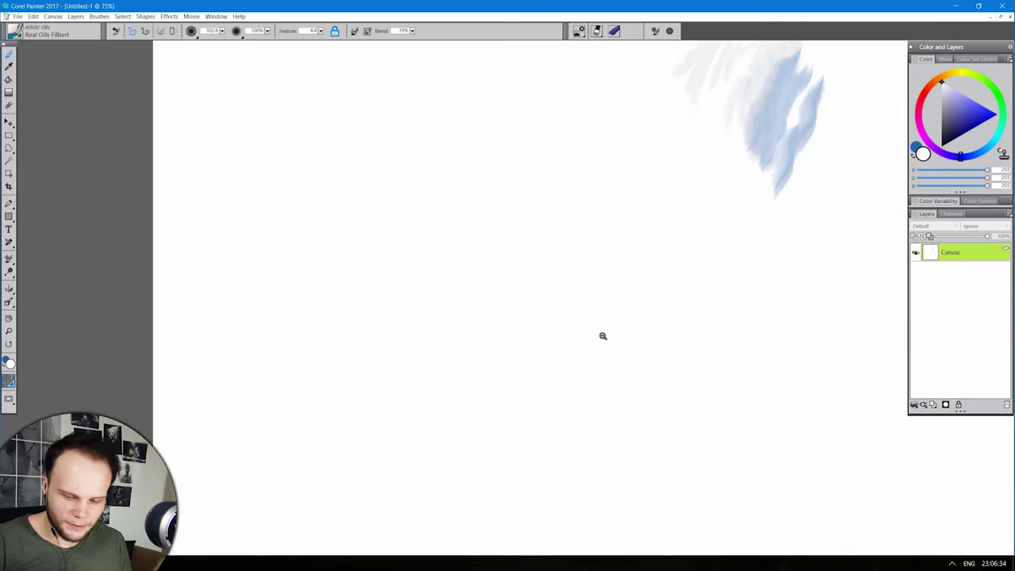
pyautogui.keyDown('alt'); pyautogui.click(600, 335); pyautogui.keyUp('alt')
pyautogui.keyDown('alt'); pyautogui.click(600, 335); pyautogui.keyUp('alt')
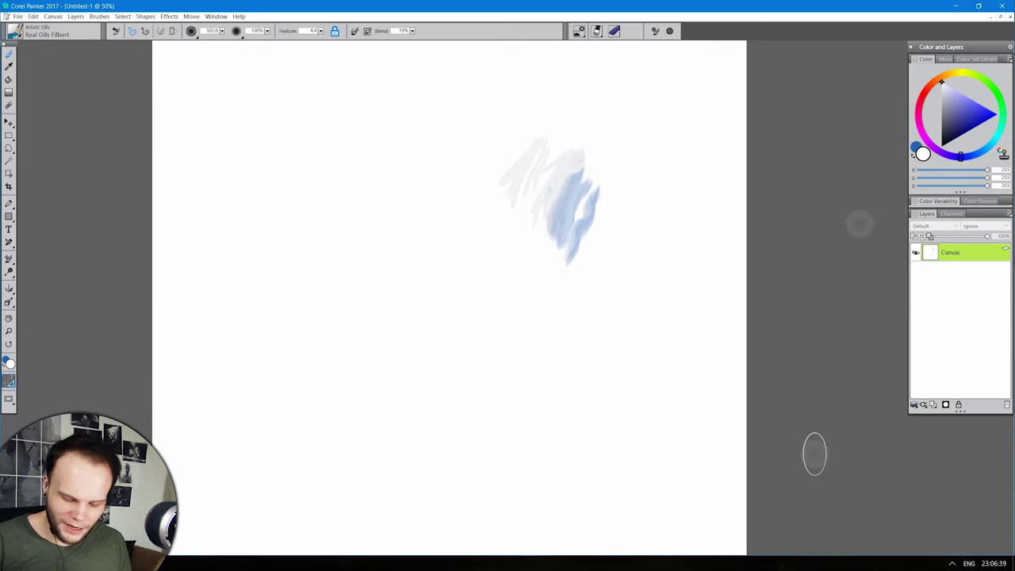
pyautogui.moveTo(564, 238)
pyautogui.mouseDown()
pyautogui.moveTo(570, 225)
pyautogui.moveTo(645, 207)
pyautogui.moveTo(597, 272)
pyautogui.moveTo(648, 99)
pyautogui.mouseUp()
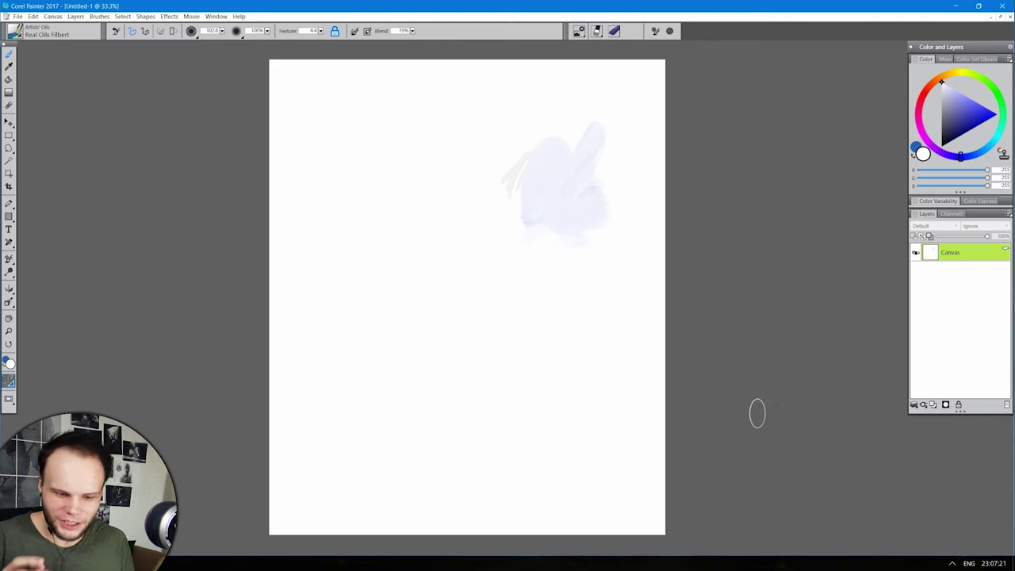
# Step: Zoom in, reset the canvas view, and dock the toolbox beside the right-hand panels
pyautogui.moveTo(691, 281); pyautogui.dragTo(686, 287)
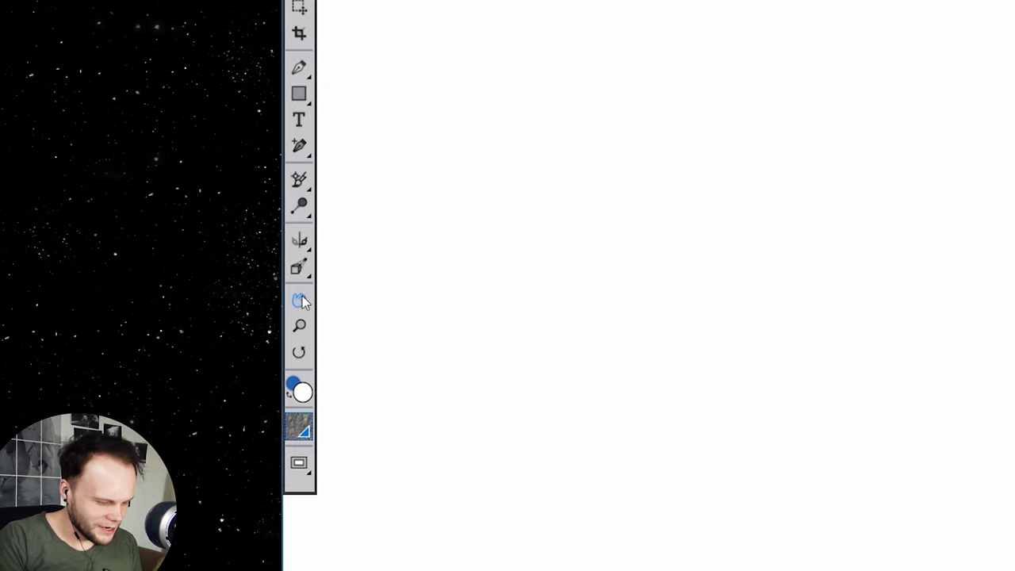
pyautogui.doubleClick(301, 301)
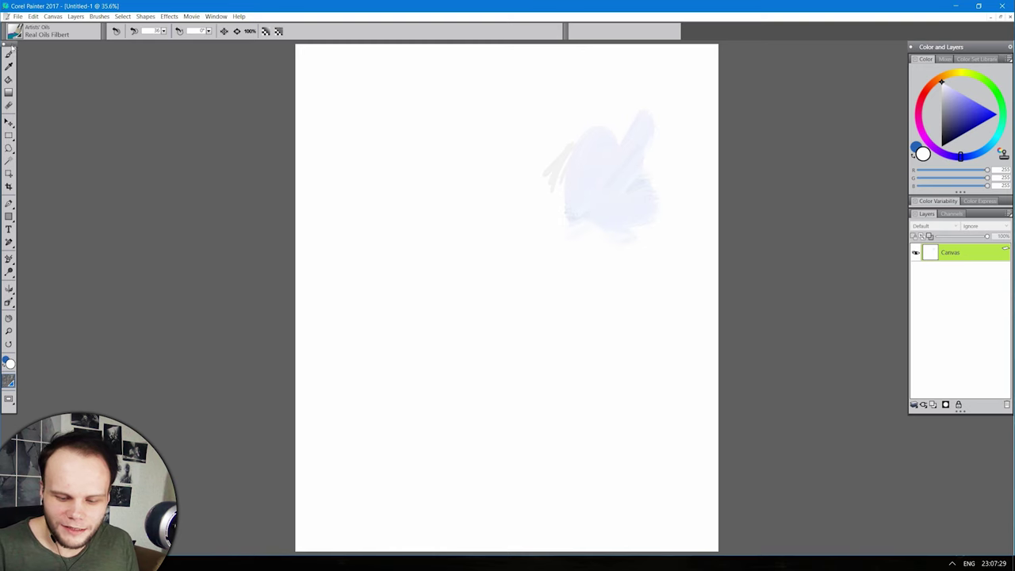
pyautogui.moveTo(9, 45)
pyautogui.mouseDown()
pyautogui.moveTo(777, 95)
pyautogui.moveTo(879, 144)
pyautogui.mouseUp()
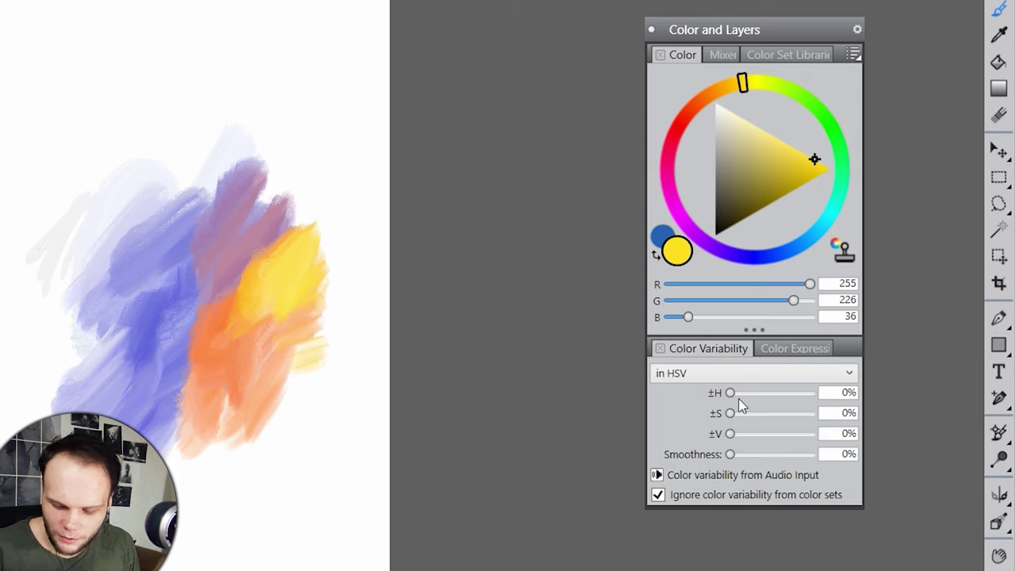
# Step: Add hue variation to the colour, keep variability in HSV, and smooth it slightly
pyautogui.moveTo(731, 393); pyautogui.dragTo(743, 398)
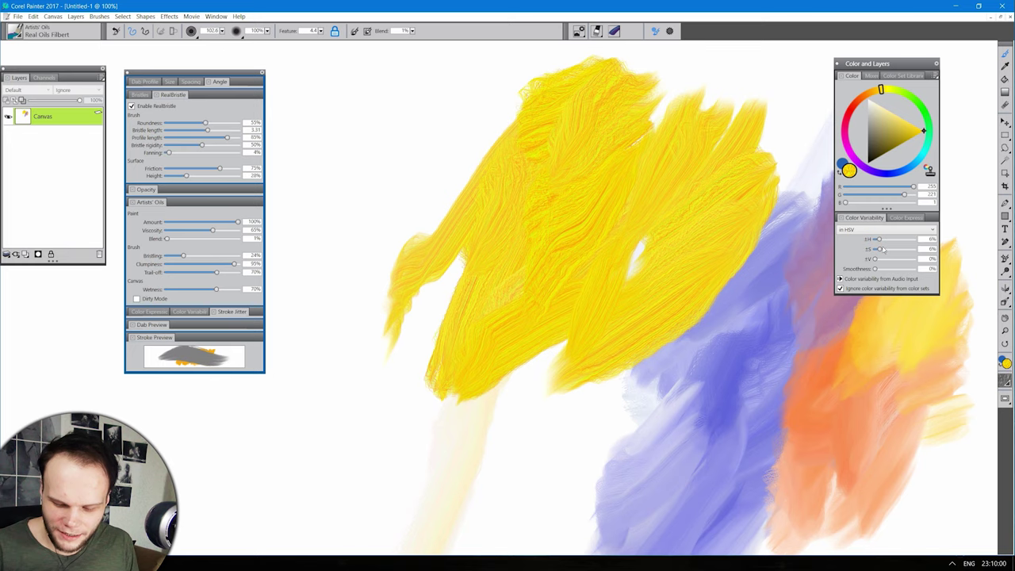
pyautogui.click(879, 229)
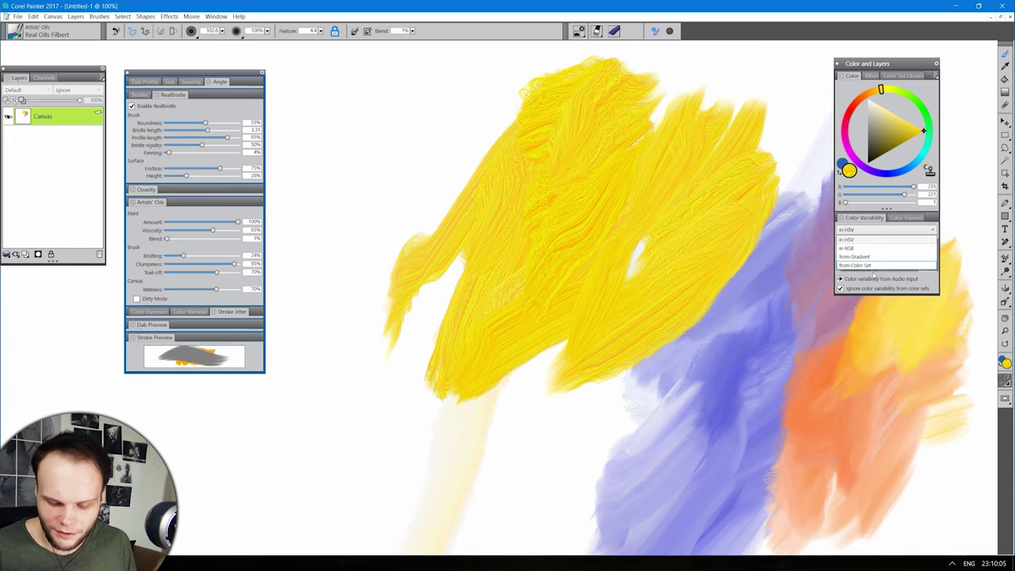
pyautogui.click(864, 239)
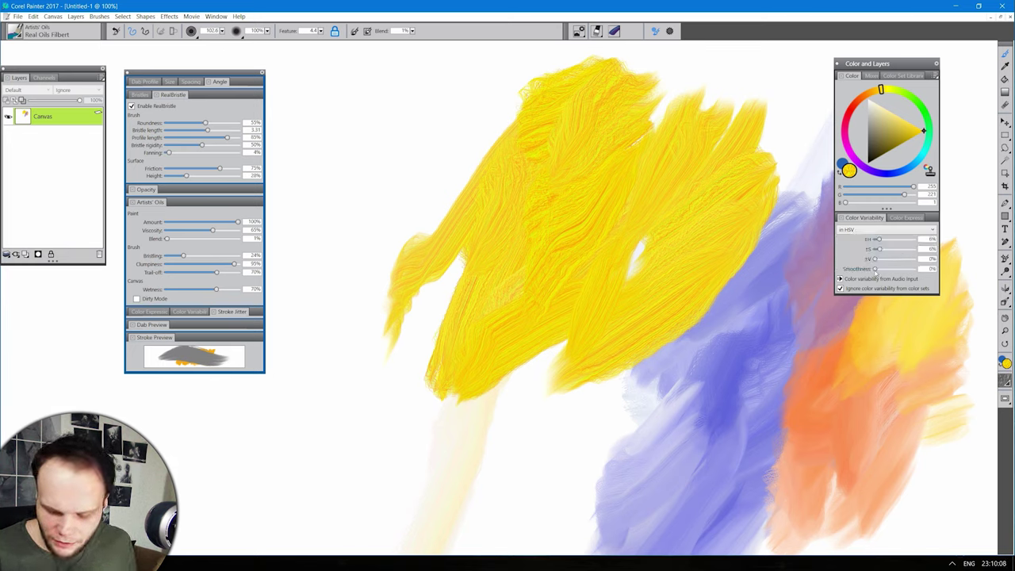
pyautogui.moveTo(875, 269); pyautogui.dragTo(885, 269)
# Step: Paint yellow and yellow-orange strokes at the lower left and across the blue, enabling audio variability
pyautogui.moveTo(420, 118)
pyautogui.mouseDown()
pyautogui.moveTo(338, 287)
pyautogui.moveTo(408, 246)
pyautogui.mouseUp()
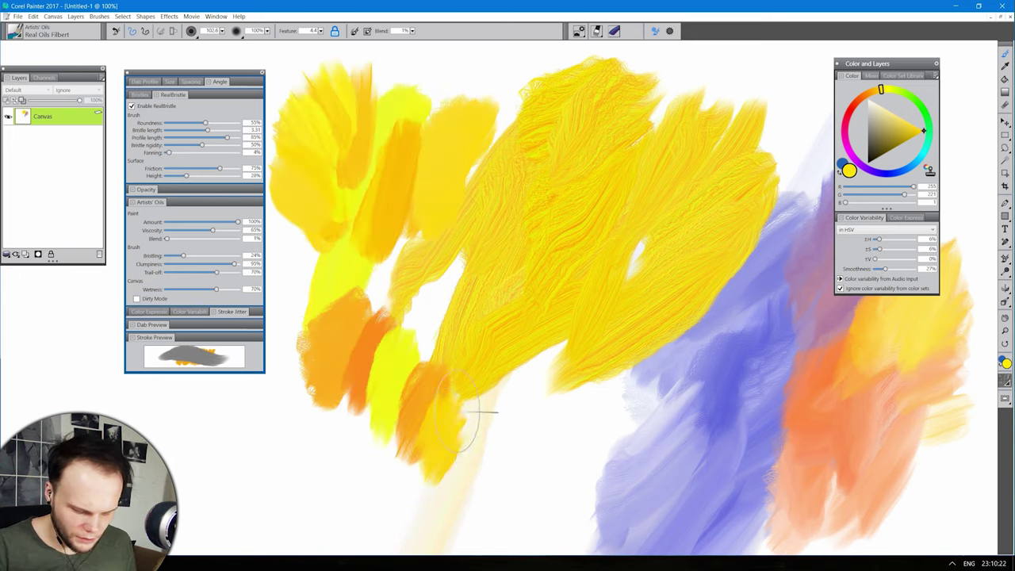
pyautogui.moveTo(507, 389); pyautogui.dragTo(468, 491)
pyautogui.moveTo(380, 333)
pyautogui.mouseDown()
pyautogui.moveTo(337, 444)
pyautogui.moveTo(317, 453)
pyautogui.mouseUp()
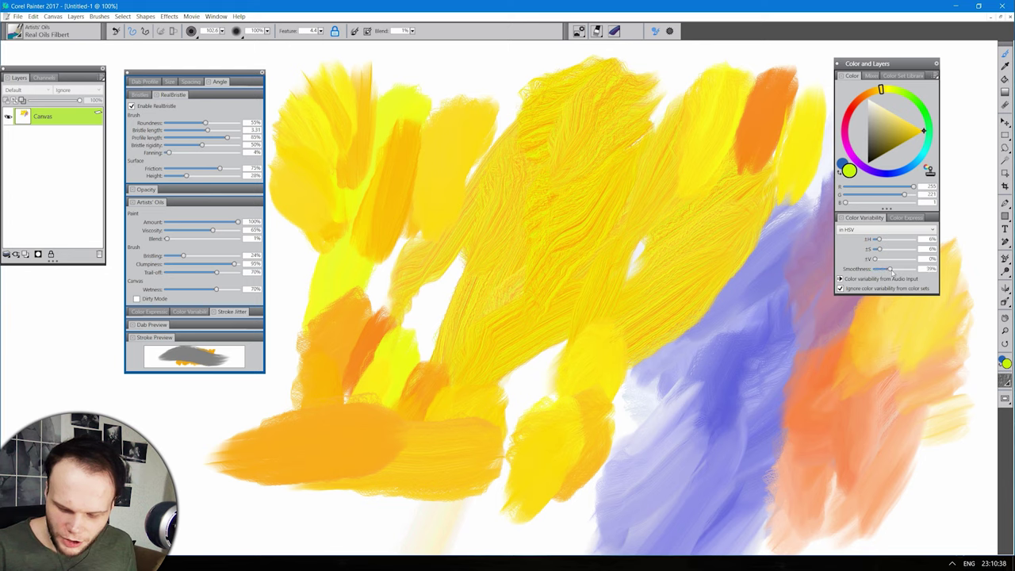
pyautogui.moveTo(195, 449)
pyautogui.mouseDown()
pyautogui.moveTo(261, 492)
pyautogui.moveTo(286, 475)
pyautogui.moveTo(340, 492)
pyautogui.mouseUp()
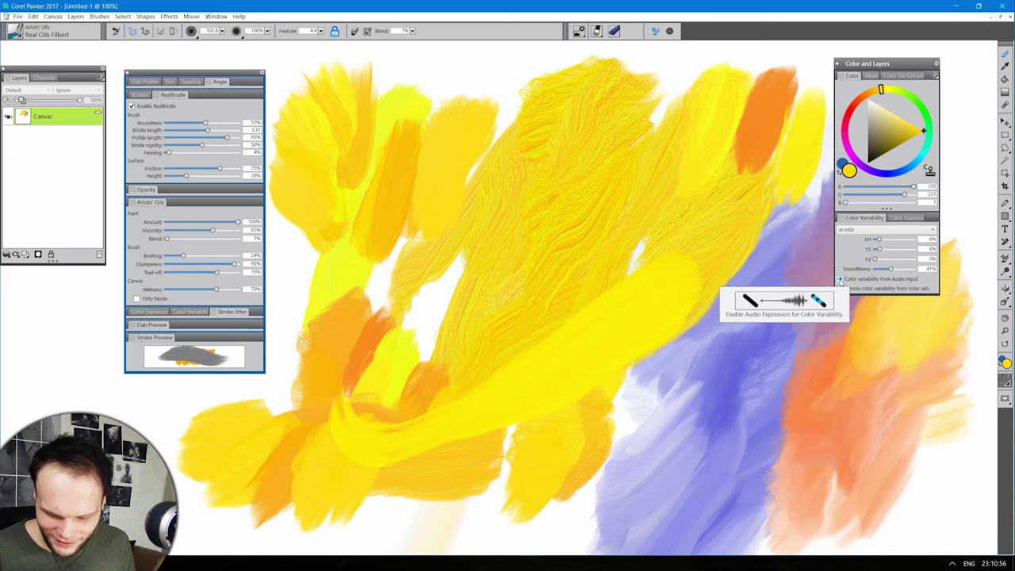
pyautogui.click(839, 279)
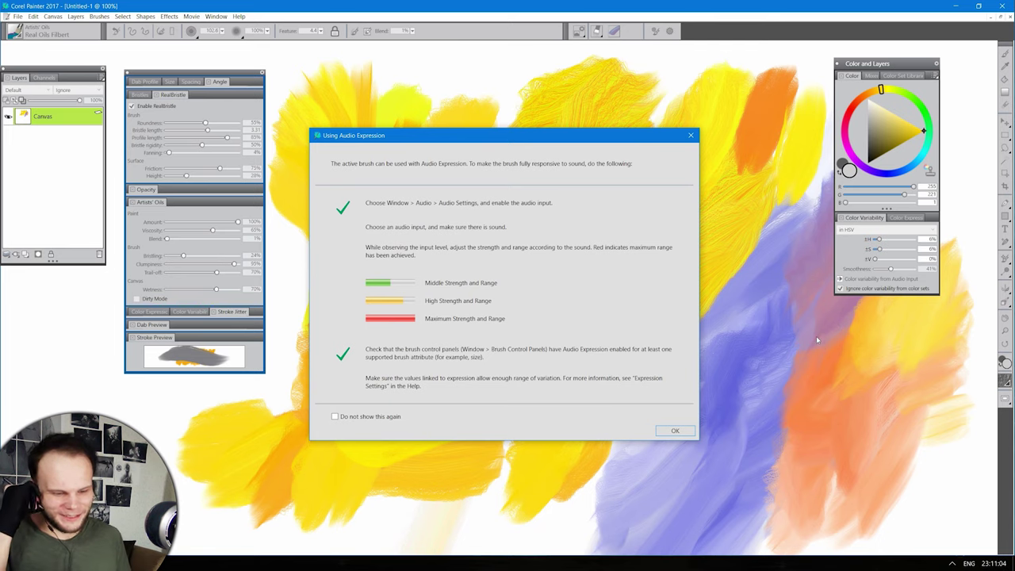
pyautogui.moveTo(444, 353); pyautogui.dragTo(717, 345)
pyautogui.moveTo(511, 302); pyautogui.dragTo(674, 207)
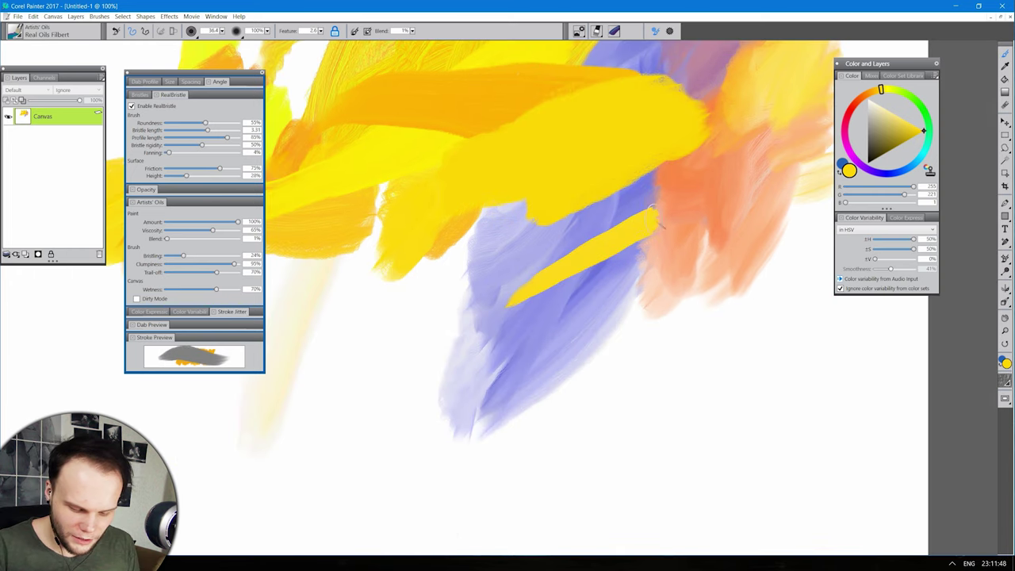
# Step: Add two parallel yellow strokes over the blue, then float the toolbox and nudge it left
pyautogui.moveTo(519, 341); pyautogui.dragTo(596, 273)
pyautogui.moveTo(485, 274)
pyautogui.mouseDown()
pyautogui.moveTo(594, 212)
pyautogui.moveTo(752, 153)
pyautogui.mouseUp()
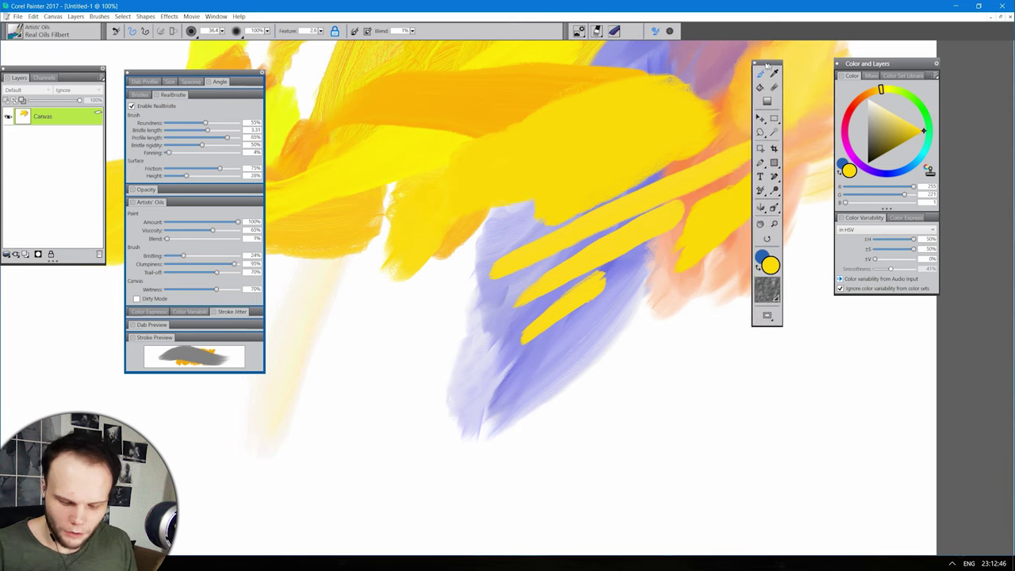
pyautogui.moveTo(769, 67); pyautogui.dragTo(797, 71)
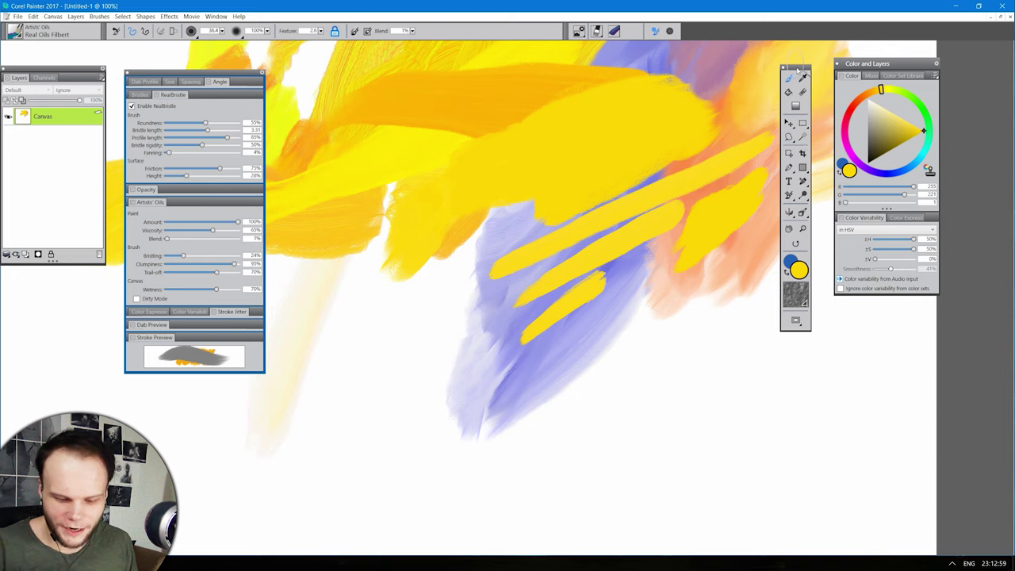
pyautogui.moveTo(797, 69); pyautogui.dragTo(790, 46)
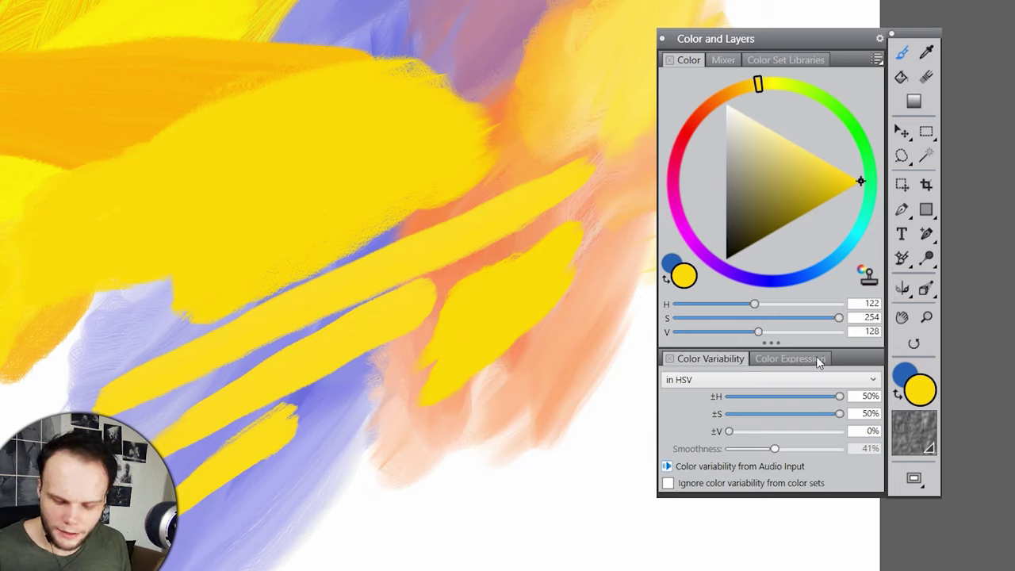
# Step: Try lighter yellow and grey tones, then paint a light yellow patch at the canvas bottom
pyautogui.click(802, 147)
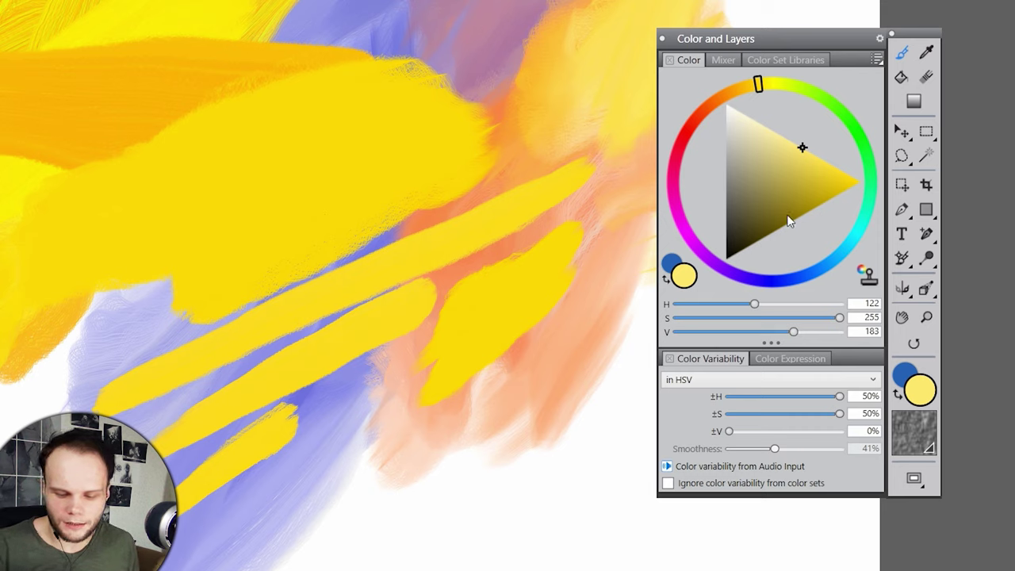
pyautogui.moveTo(748, 240)
pyautogui.mouseDown()
pyautogui.moveTo(738, 248)
pyautogui.moveTo(725, 103)
pyautogui.moveTo(876, 205)
pyautogui.mouseUp()
pyautogui.moveTo(813, 194)
pyautogui.mouseDown()
pyautogui.moveTo(711, 183)
pyautogui.moveTo(861, 184)
pyautogui.moveTo(750, 196)
pyautogui.moveTo(729, 161)
pyautogui.moveTo(713, 85)
pyautogui.moveTo(796, 180)
pyautogui.moveTo(729, 101)
pyautogui.moveTo(718, 281)
pyautogui.moveTo(792, 182)
pyautogui.moveTo(726, 102)
pyautogui.moveTo(789, 230)
pyautogui.moveTo(758, 138)
pyautogui.moveTo(796, 149)
pyautogui.mouseUp()
pyautogui.moveTo(432, 547); pyautogui.dragTo(587, 495)
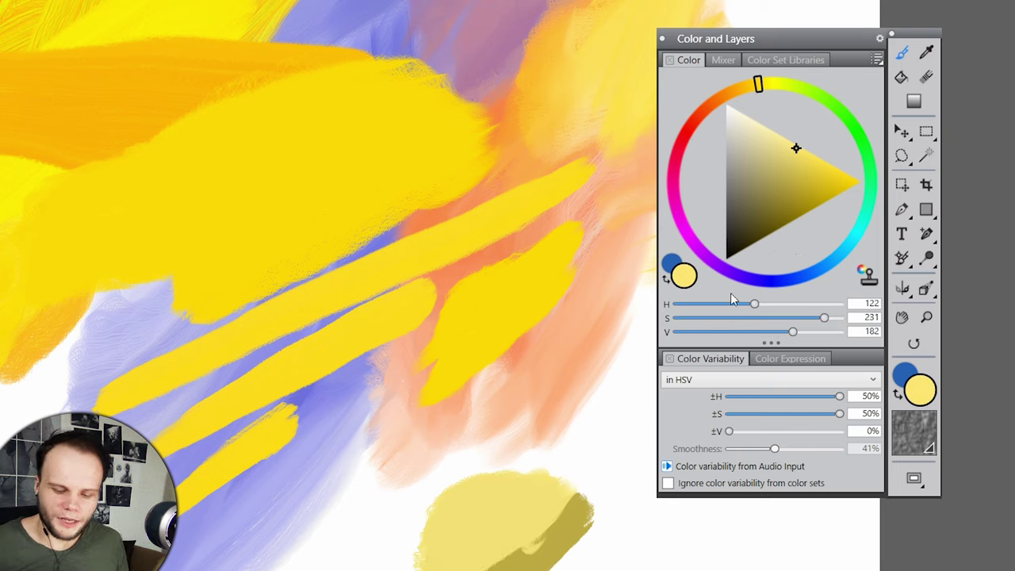
# Step: Work olive strokes into the pale patch, repaint it pale yellow, and sample a darker yellow
pyautogui.click(790, 182)
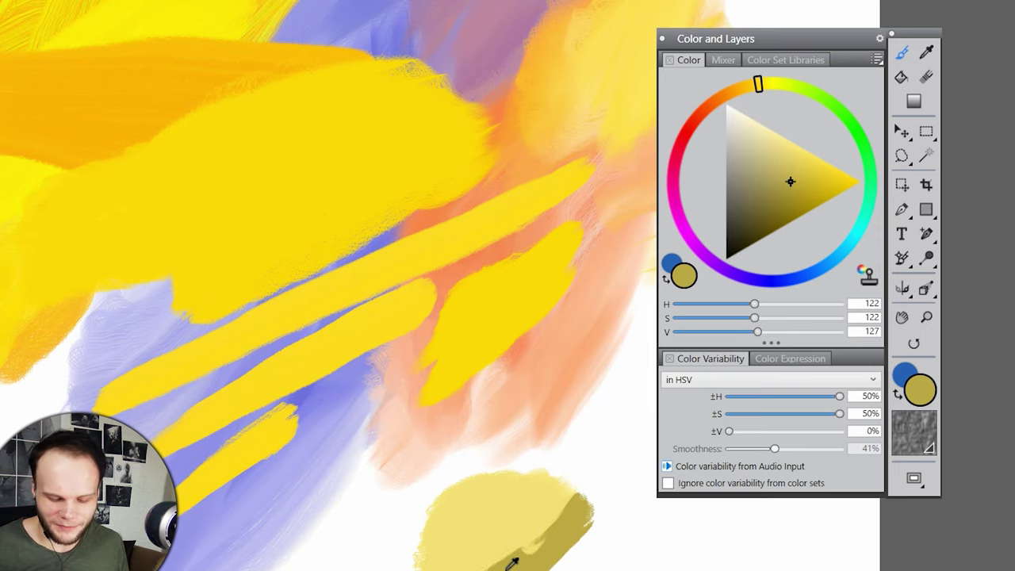
pyautogui.moveTo(511, 562)
pyautogui.mouseDown()
pyautogui.moveTo(543, 549)
pyautogui.moveTo(564, 516)
pyautogui.moveTo(469, 555)
pyautogui.moveTo(584, 465)
pyautogui.moveTo(555, 539)
pyautogui.mouseUp()
pyautogui.keyDown('alt'); pyautogui.click(476, 547); pyautogui.keyUp('alt')
pyautogui.moveTo(476, 555)
pyautogui.mouseDown()
pyautogui.moveTo(523, 492)
pyautogui.moveTo(478, 545)
pyautogui.moveTo(552, 485)
pyautogui.mouseUp()
pyautogui.keyDown('alt'); pyautogui.click(515, 544); pyautogui.keyUp('alt')
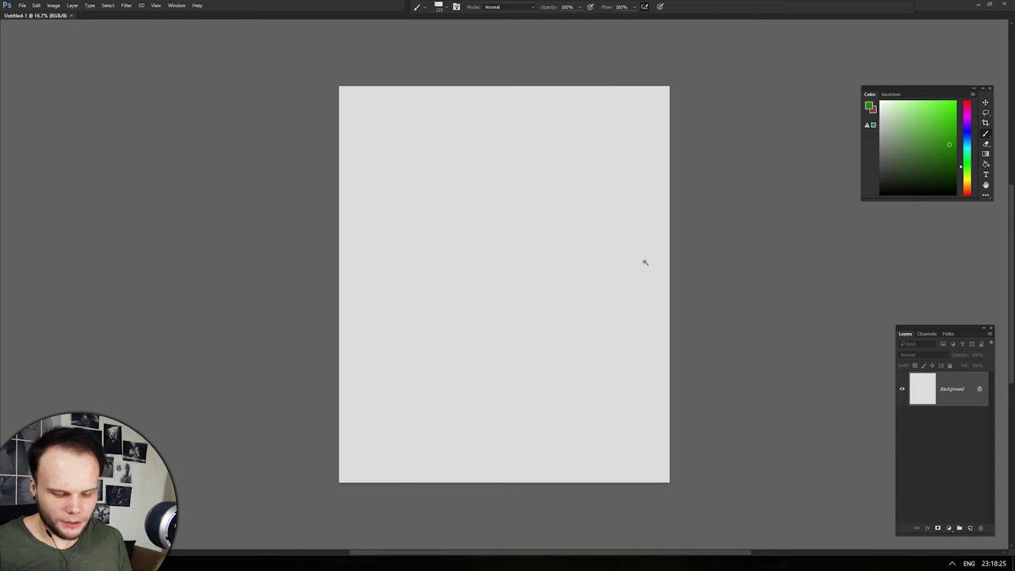
# Step: Paint a large brown patch and cover its top with pale yellow, evening the border
pyautogui.moveTo(644, 262); pyautogui.dragTo(697, 455)
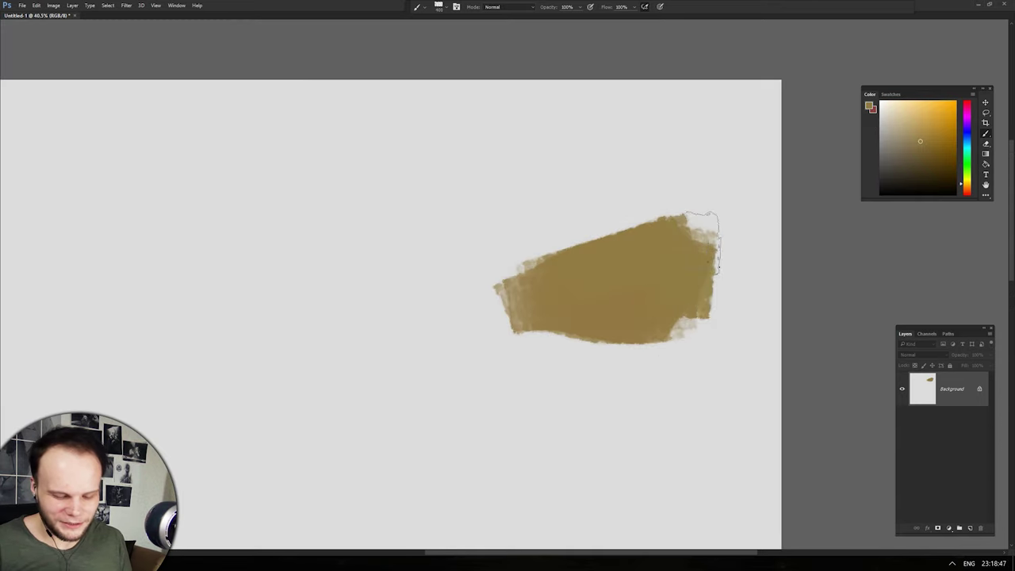
pyautogui.moveTo(709, 230)
pyautogui.mouseDown()
pyautogui.moveTo(686, 319)
pyautogui.moveTo(700, 302)
pyautogui.moveTo(523, 317)
pyautogui.mouseUp()
pyautogui.moveTo(531, 249)
pyautogui.mouseDown()
pyautogui.moveTo(562, 233)
pyautogui.moveTo(622, 226)
pyautogui.mouseUp()
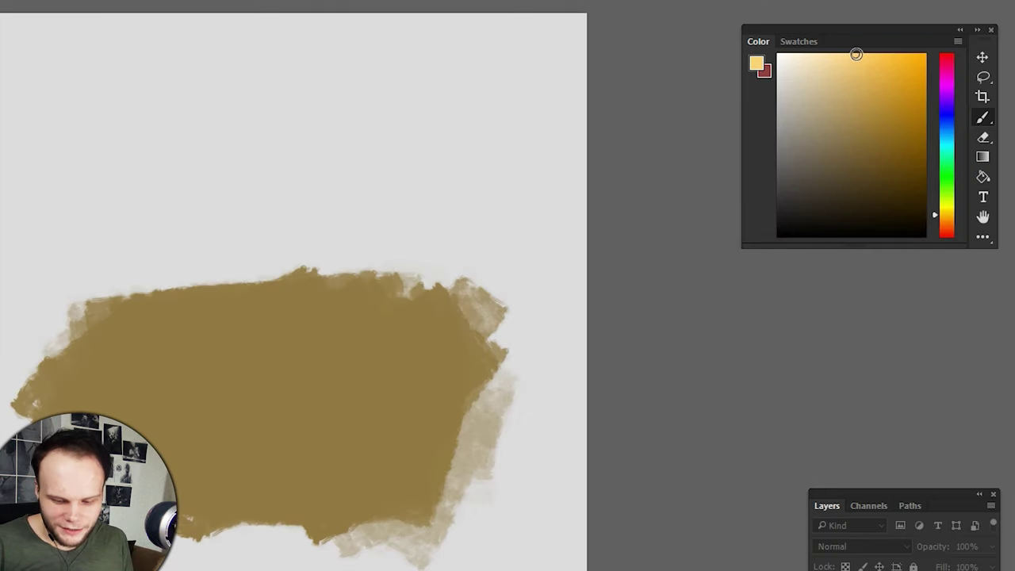
pyautogui.moveTo(388, 316)
pyautogui.mouseDown()
pyautogui.moveTo(24, 352)
pyautogui.moveTo(193, 322)
pyautogui.moveTo(178, 333)
pyautogui.moveTo(384, 278)
pyautogui.mouseUp()
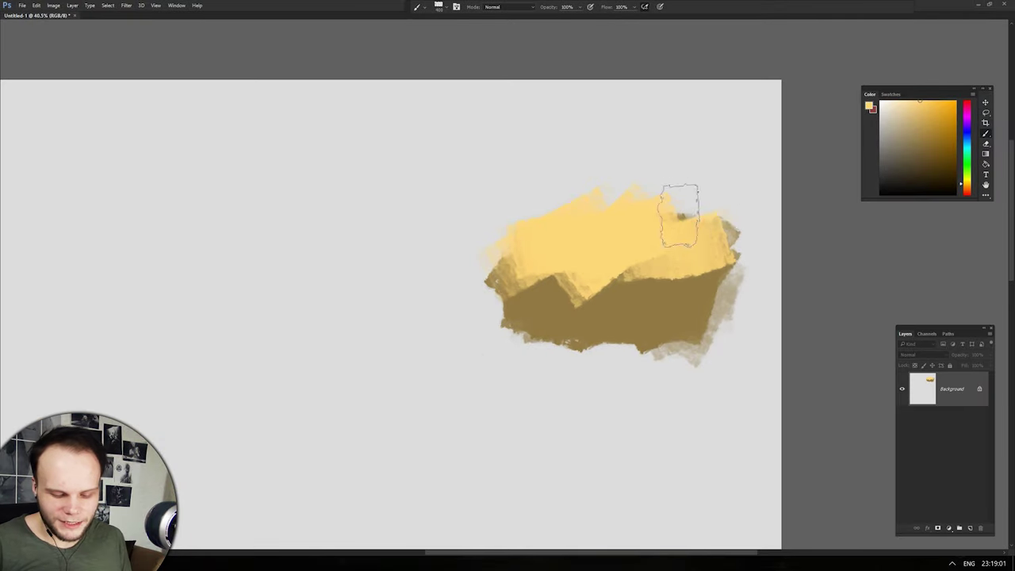
pyautogui.moveTo(680, 216)
pyautogui.mouseDown()
pyautogui.moveTo(732, 254)
pyautogui.moveTo(503, 263)
pyautogui.moveTo(650, 194)
pyautogui.moveTo(553, 231)
pyautogui.moveTo(728, 235)
pyautogui.mouseUp()
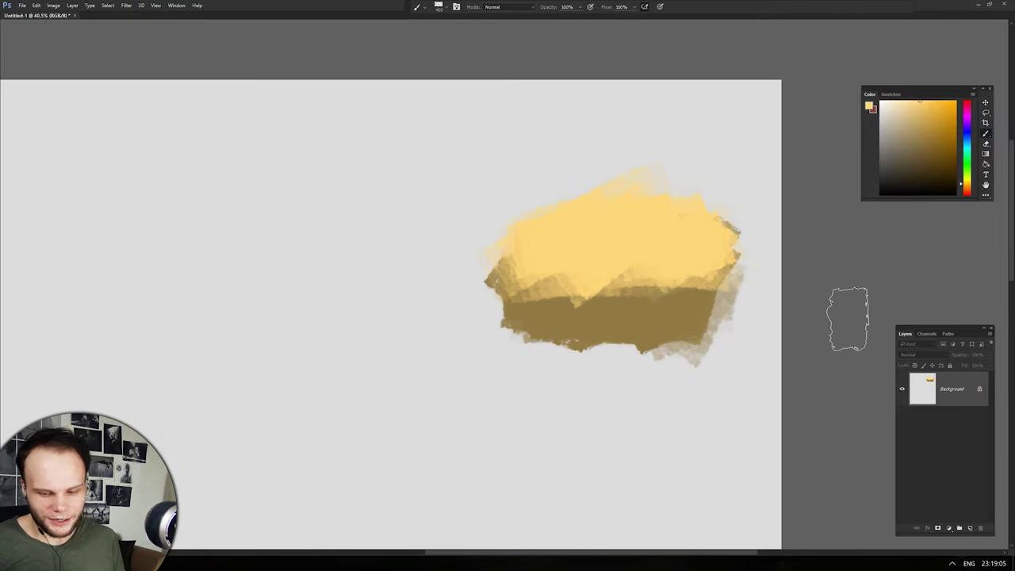
# Step: Choose a dark olive colour and paint dark strokes along the canvas bottom
pyautogui.press('F1')
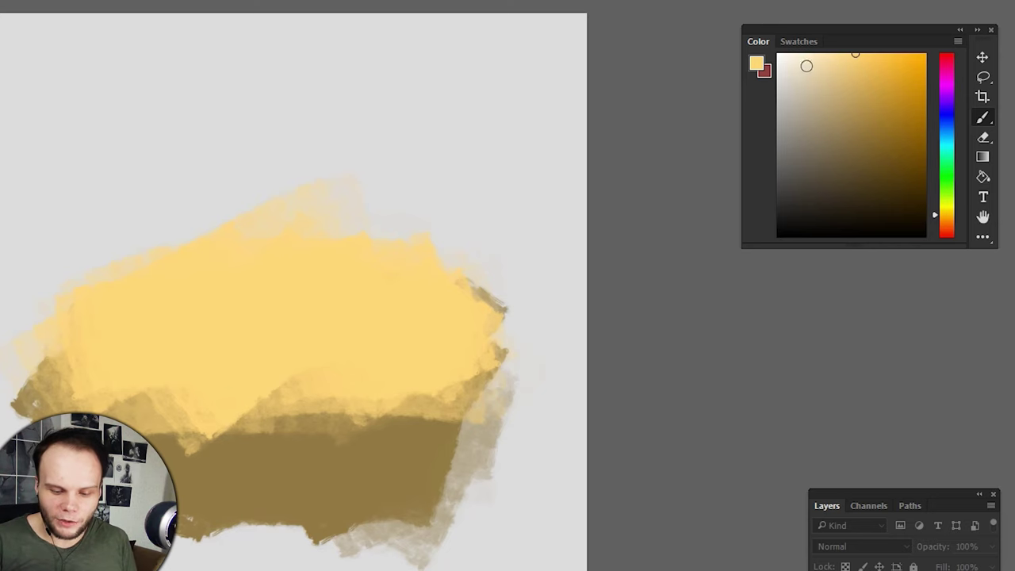
pyautogui.moveTo(853, 95)
pyautogui.mouseDown()
pyautogui.moveTo(858, 84)
pyautogui.moveTo(851, 222)
pyautogui.mouseUp()
pyautogui.moveTo(238, 341)
pyautogui.mouseDown()
pyautogui.moveTo(385, 373)
pyautogui.moveTo(396, 527)
pyautogui.mouseUp()
pyautogui.hotkey('ctrl', 'z')
pyautogui.moveTo(198, 515); pyautogui.dragTo(475, 547)
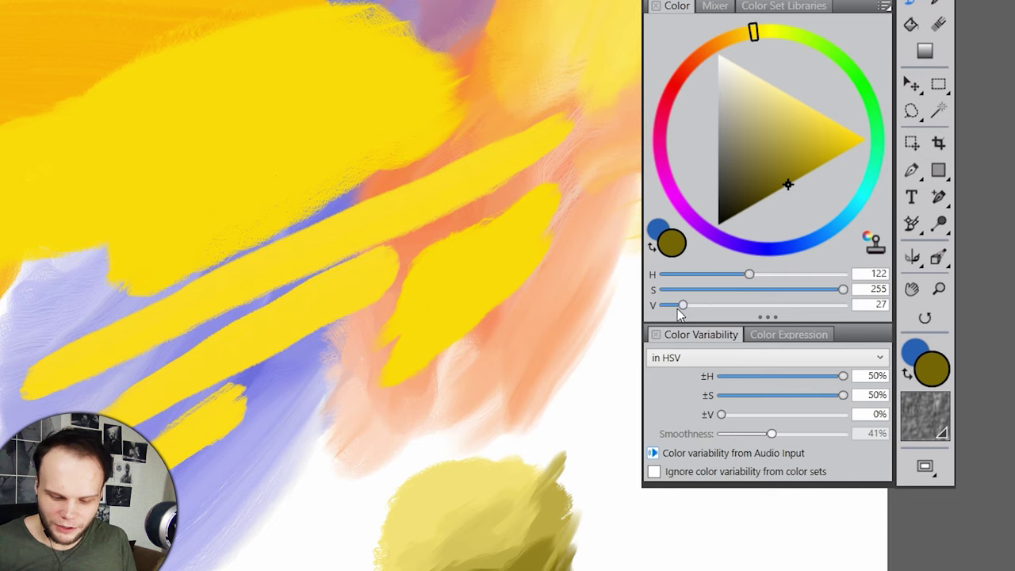
# Step: Shift the colour to a brighter olive, raise brightness near white, then pick a brighter yellow
pyautogui.moveTo(806, 169)
pyautogui.mouseDown()
pyautogui.moveTo(777, 197)
pyautogui.moveTo(786, 143)
pyautogui.mouseUp()
pyautogui.moveTo(795, 304)
pyautogui.mouseDown()
pyautogui.moveTo(840, 305)
pyautogui.moveTo(665, 307)
pyautogui.moveTo(768, 316)
pyautogui.mouseUp()
pyautogui.click(820, 137)
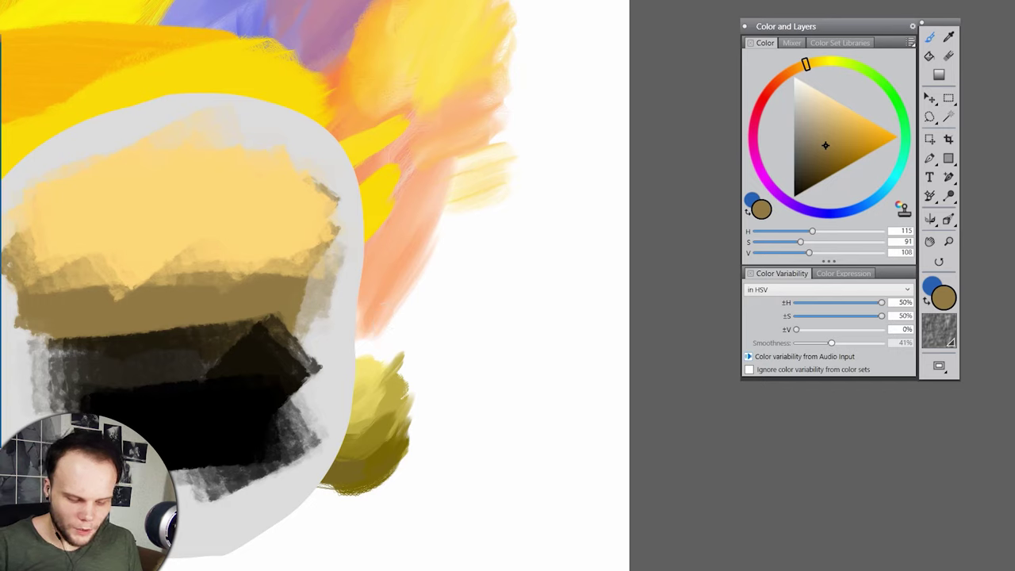
# Step: Paint a brown patch at the right, alternately sampling light yellow and brown from the canvas
pyautogui.moveTo(504, 325)
pyautogui.mouseDown()
pyautogui.moveTo(499, 374)
pyautogui.moveTo(554, 341)
pyautogui.moveTo(523, 278)
pyautogui.moveTo(555, 254)
pyautogui.moveTo(507, 317)
pyautogui.mouseUp()
pyautogui.keyDown('alt'); pyautogui.click(222, 209); pyautogui.keyUp('alt')
pyautogui.keyDown('alt'); pyautogui.click(547, 357); pyautogui.keyUp('alt')
pyautogui.keyDown('alt'); pyautogui.click(546, 293); pyautogui.keyUp('alt')
pyautogui.keyDown('alt'); pyautogui.click(539, 383); pyautogui.keyUp('alt')
pyautogui.keyDown('alt'); pyautogui.click(550, 315); pyautogui.keyUp('alt')
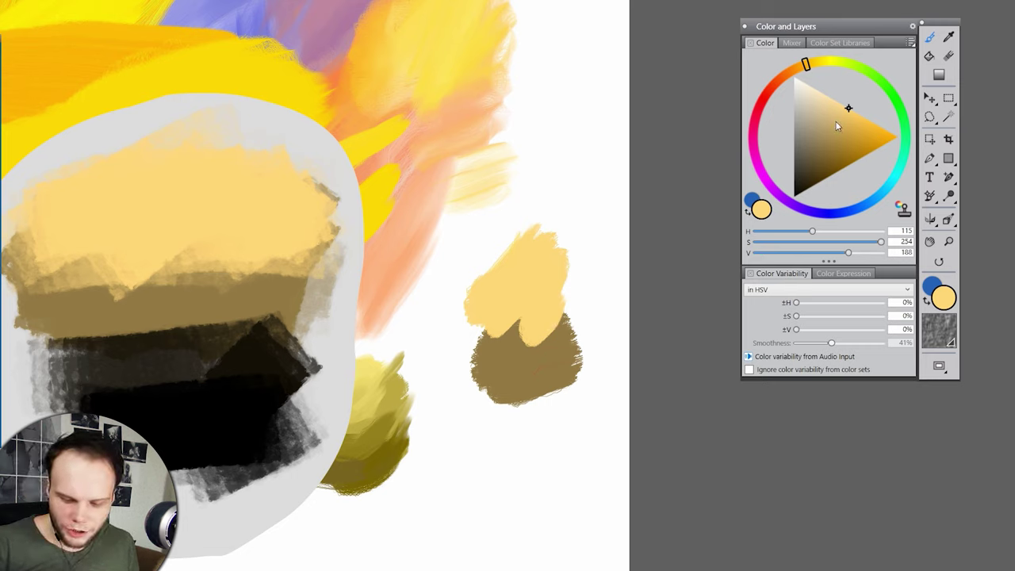
# Step: Pick a brown tone, darken it to deep brown, then choose an orange tone
pyautogui.click(841, 137)
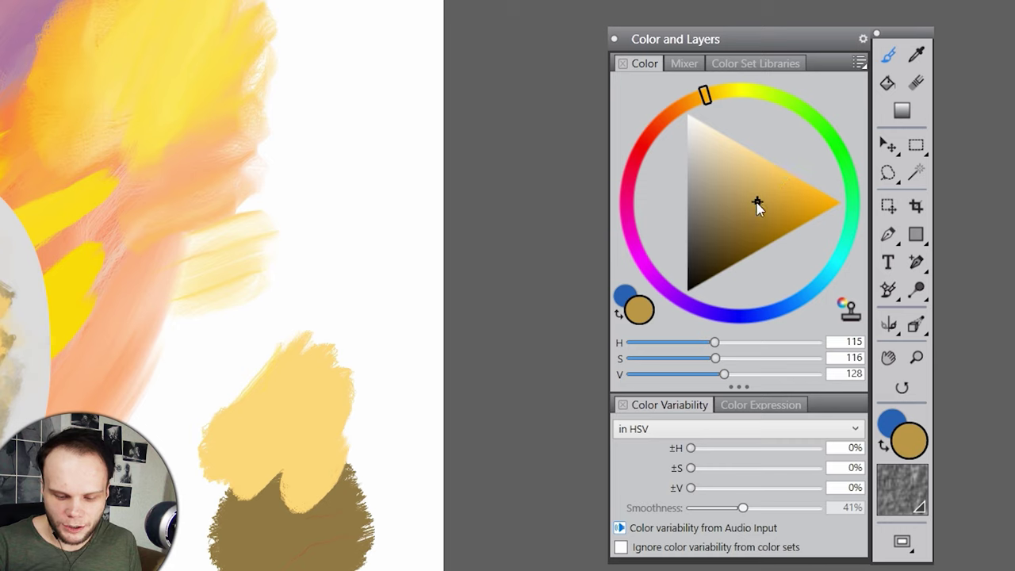
pyautogui.moveTo(758, 203)
pyautogui.mouseDown()
pyautogui.moveTo(740, 215)
pyautogui.moveTo(726, 254)
pyautogui.moveTo(785, 177)
pyautogui.moveTo(713, 260)
pyautogui.mouseUp()
pyautogui.click(785, 175)
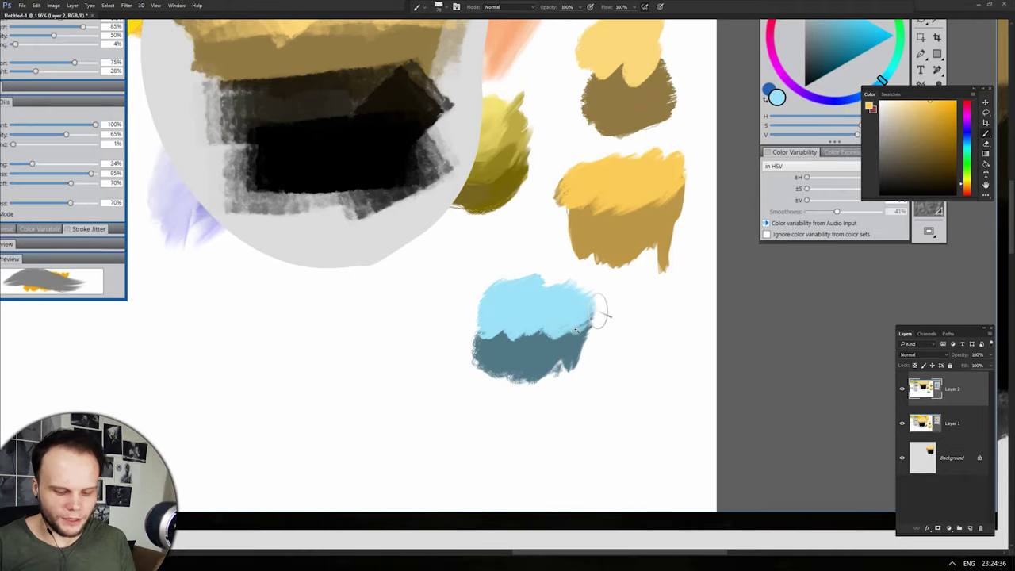
# Step: Sample the dark blue from the swatch in Photoshop and return to Corel Painter
pyautogui.scroll(6, 547, 349)
pyautogui.keyDown('alt'); pyautogui.click(549, 350); pyautogui.keyUp('alt')
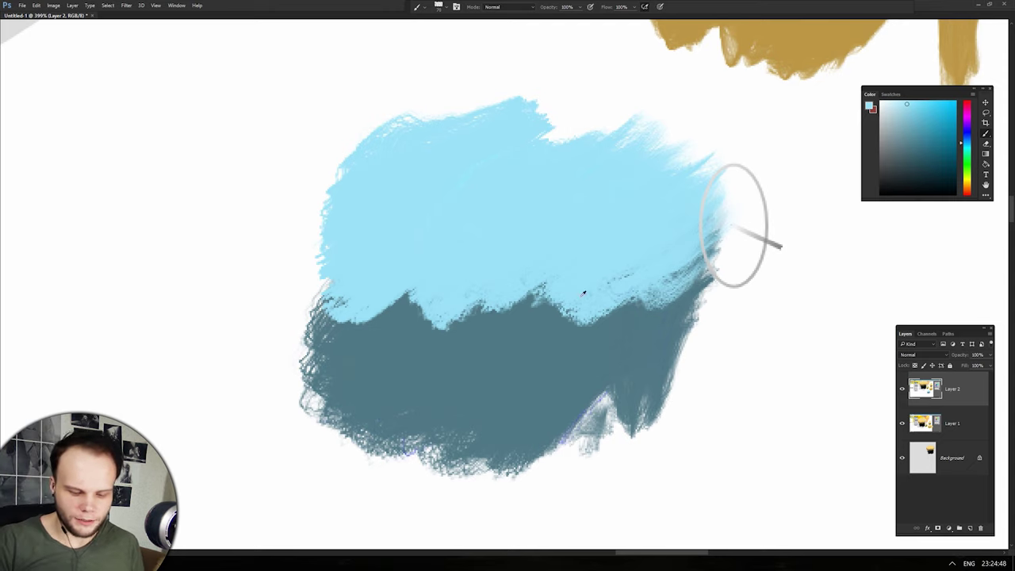
pyautogui.hotkey('alt', 'Tab')
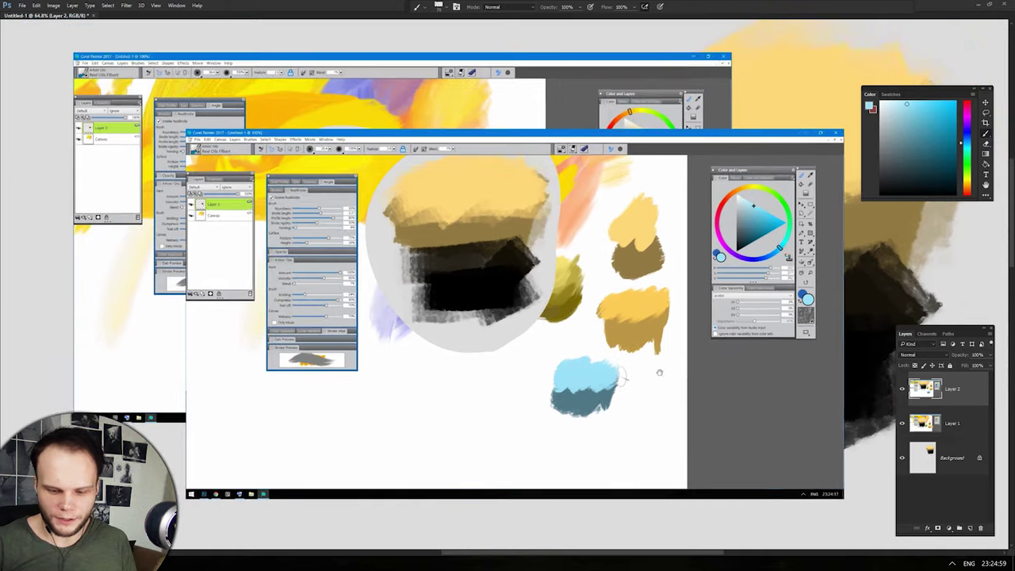
pyautogui.hotkey('alt', 'Tab')
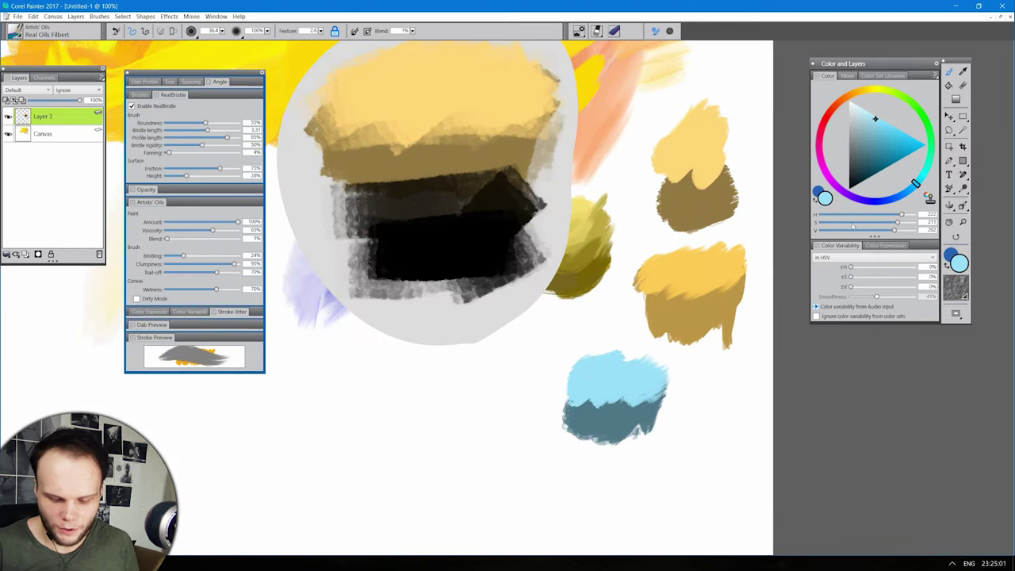
# Step: Adjust the current colour's saturation and value to a pale grey, then shift the hue toward orange-brown
pyautogui.moveTo(879, 139)
pyautogui.mouseDown()
pyautogui.moveTo(868, 146)
pyautogui.moveTo(921, 146)
pyautogui.mouseUp()
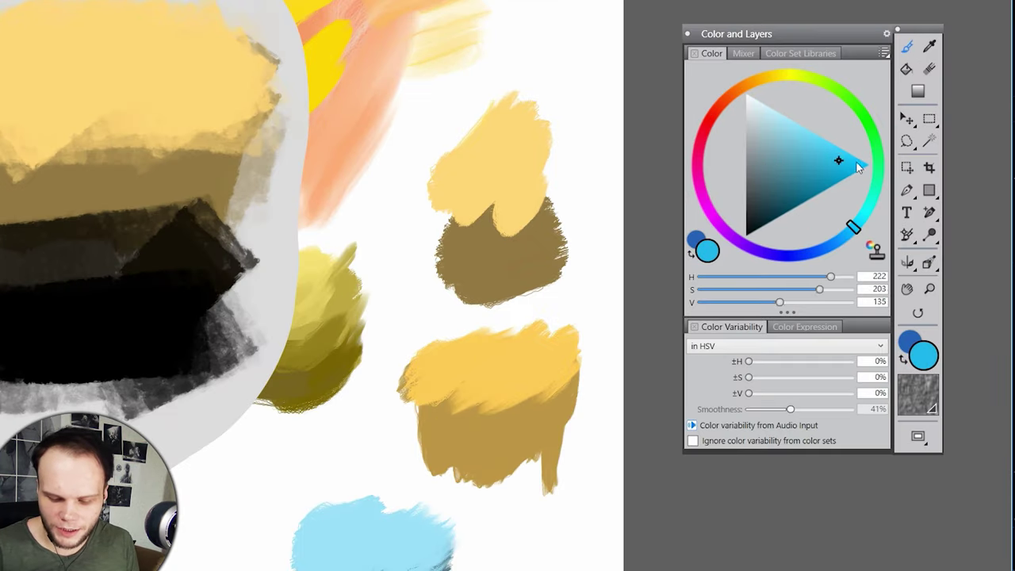
pyautogui.moveTo(747, 162)
pyautogui.mouseDown()
pyautogui.moveTo(843, 158)
pyautogui.moveTo(756, 162)
pyautogui.mouseUp()
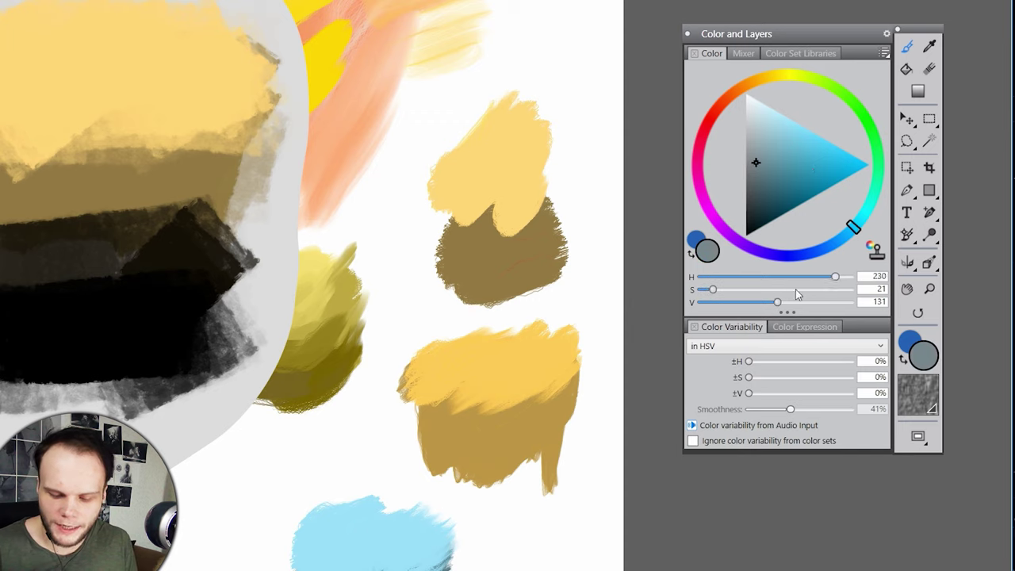
pyautogui.moveTo(792, 282)
pyautogui.mouseDown()
pyautogui.moveTo(808, 279)
pyautogui.moveTo(762, 279)
pyautogui.moveTo(776, 290)
pyautogui.mouseUp()
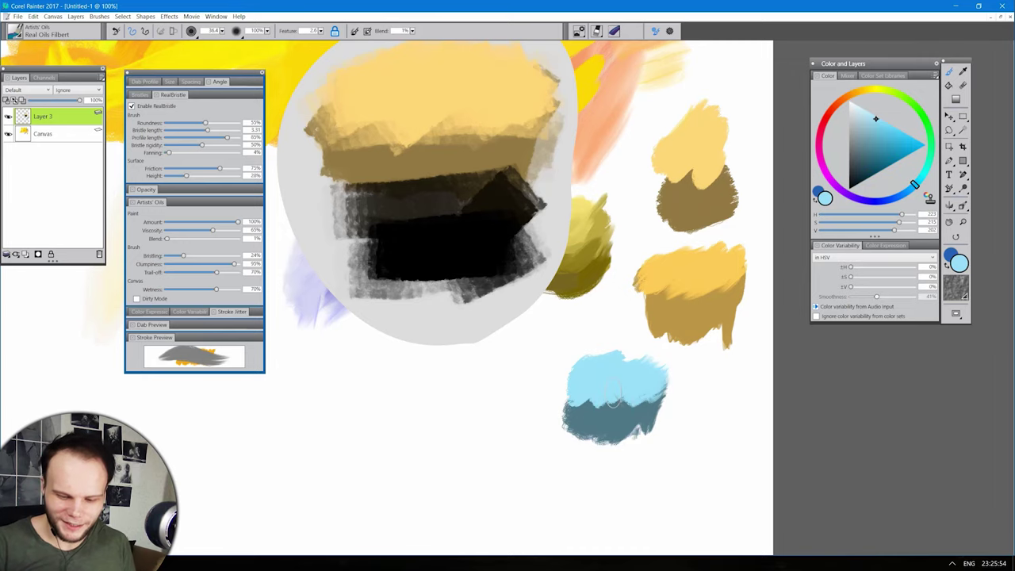
pyautogui.scroll(-5, 634, 285)
pyautogui.scroll(8, 665, 292)
pyautogui.scroll(-8, 666, 296)
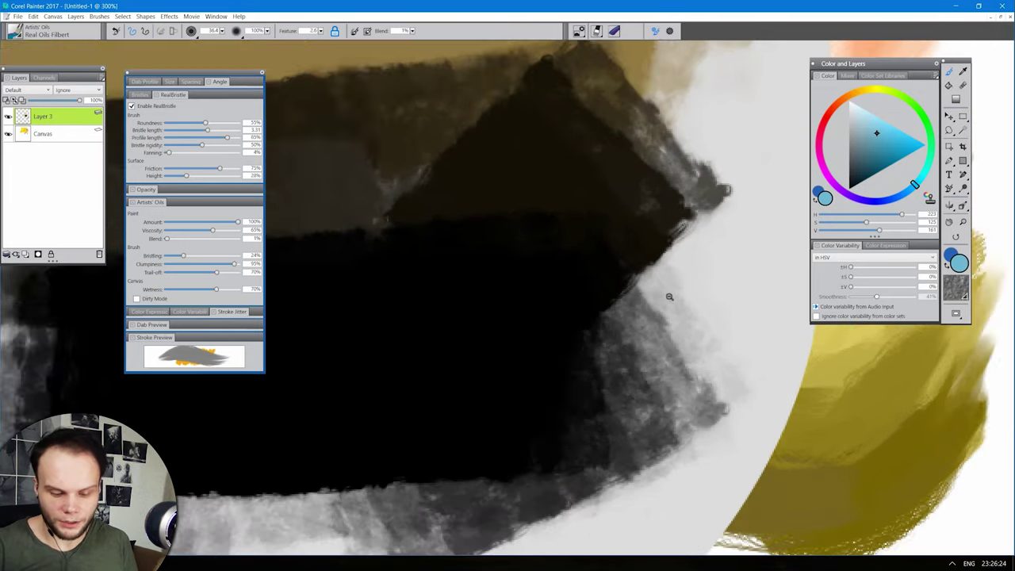
pyautogui.scroll(5, 612, 281)
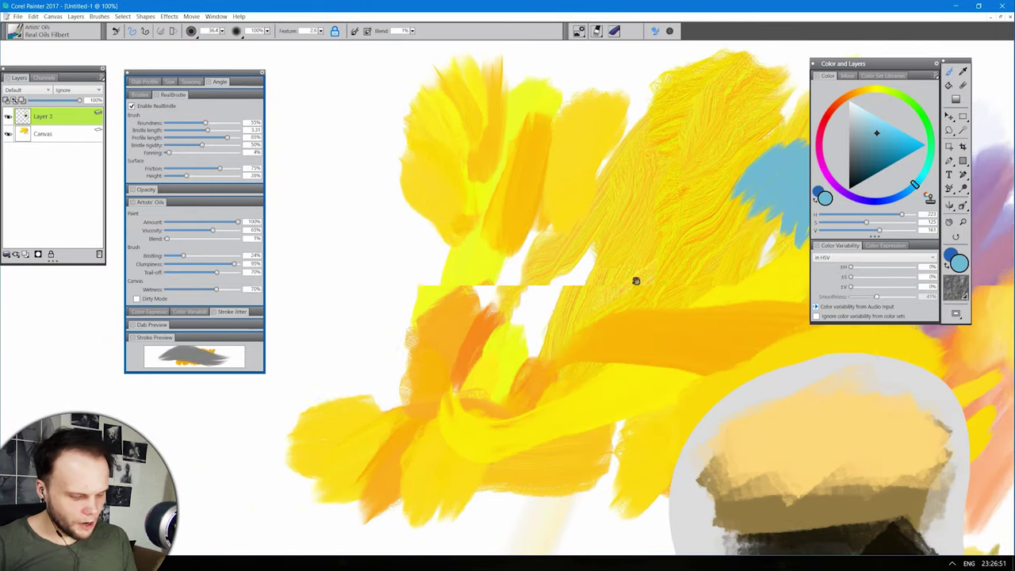
pyautogui.scroll(-2, 547, 416)
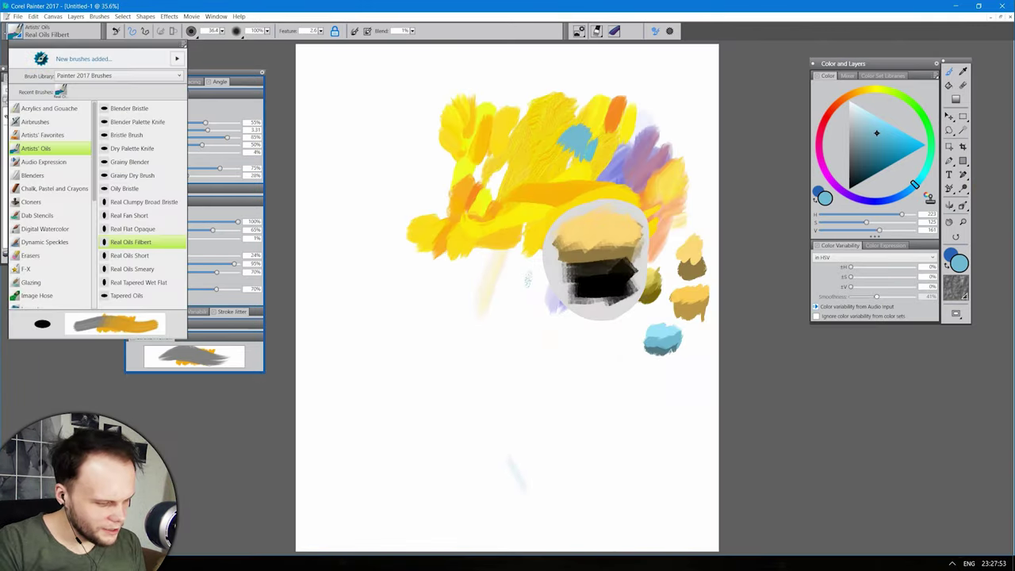
# Step: Browse the Artists' Oils brushes and keep Real Oils Filbert as a floating shortcut
pyautogui.click(16, 31)
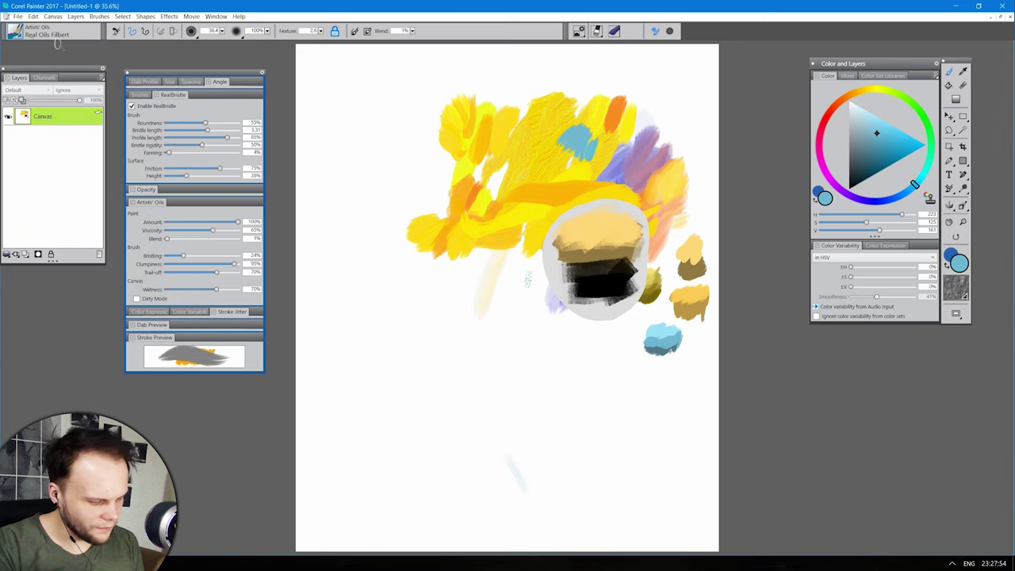
pyautogui.click(15, 31)
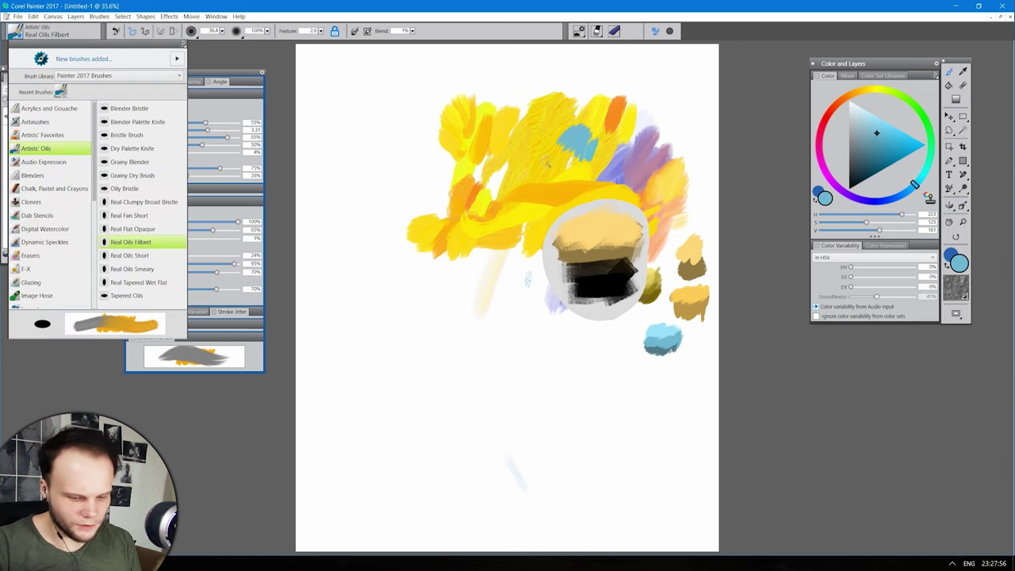
pyautogui.click(16, 31)
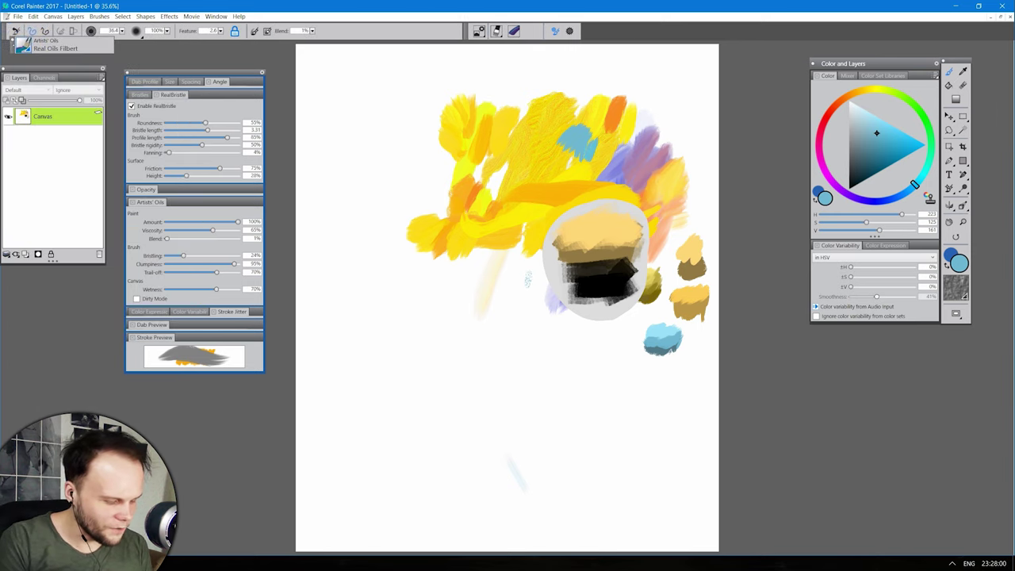
pyautogui.moveTo(24, 45)
pyautogui.mouseDown()
pyautogui.moveTo(333, 109)
pyautogui.moveTo(682, 84)
pyautogui.mouseUp()
# Step: Show the Brush Selector panel and place it beside the canvas
pyautogui.click(216, 15)
pyautogui.click(139, 130)
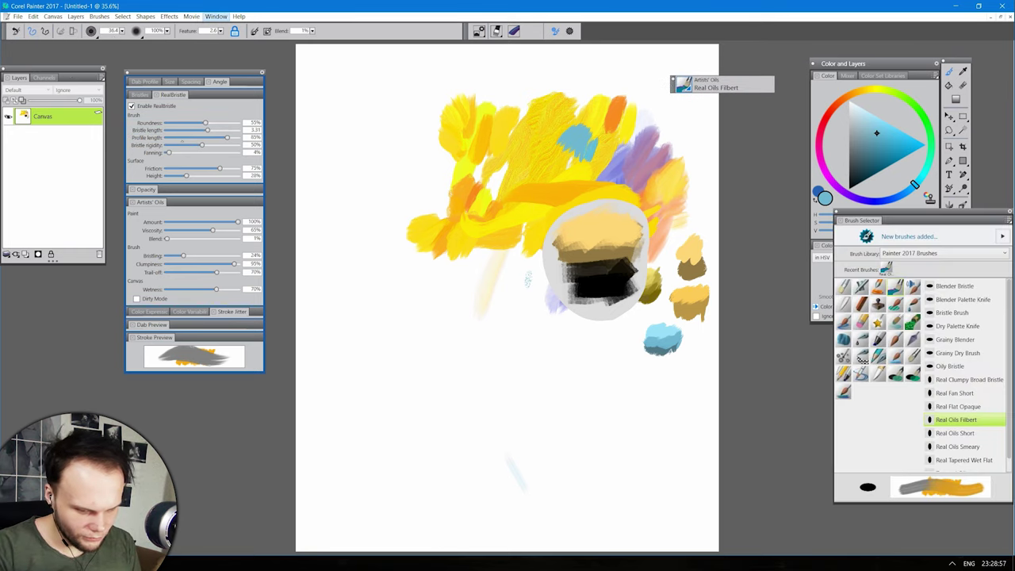
pyautogui.moveTo(919, 220); pyautogui.dragTo(678, 218)
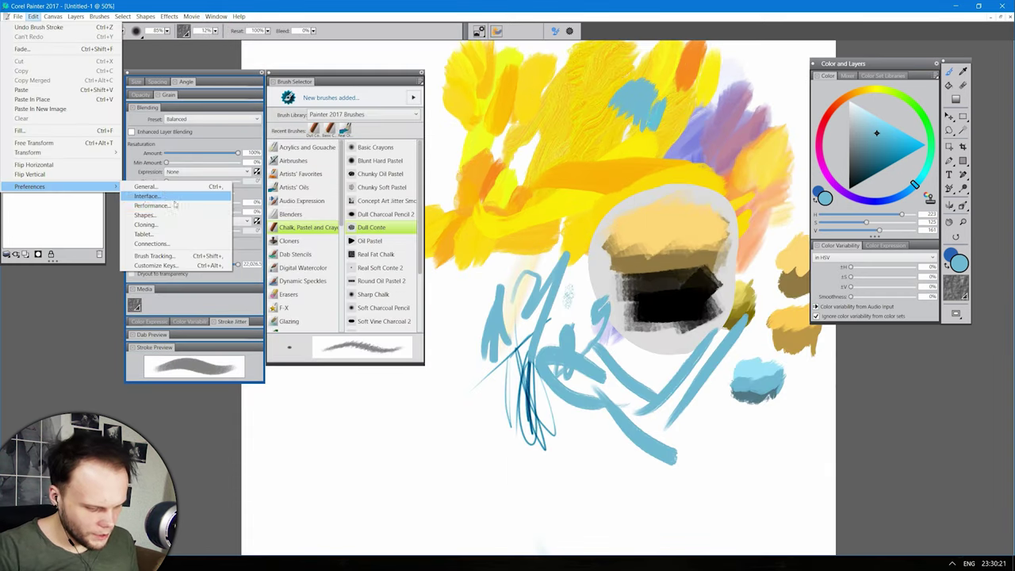
# Step: Review the Performance preferences, then display the Blenders brush variants
pyautogui.click(170, 198)
pyautogui.press('Down')
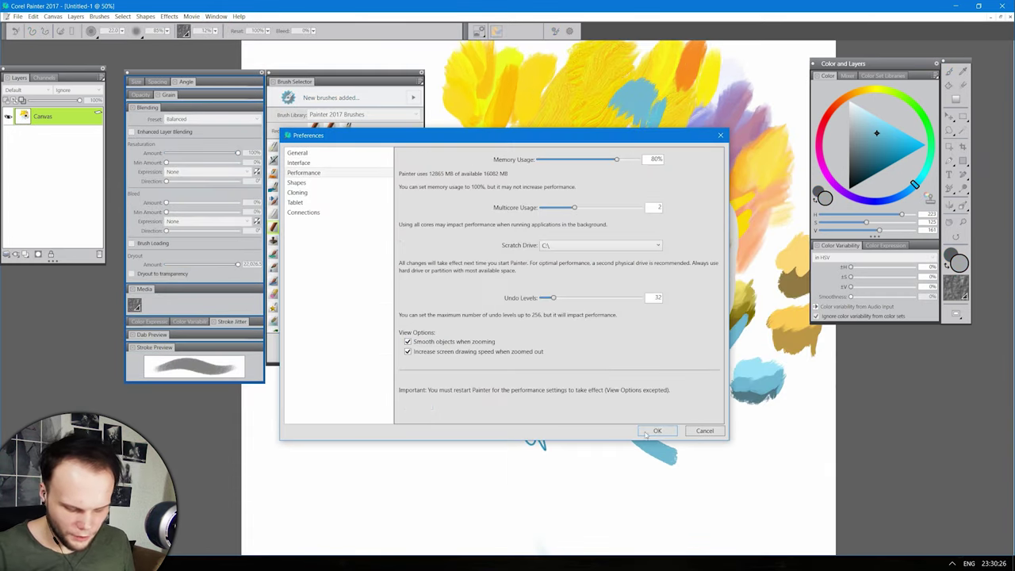
pyautogui.click(656, 431)
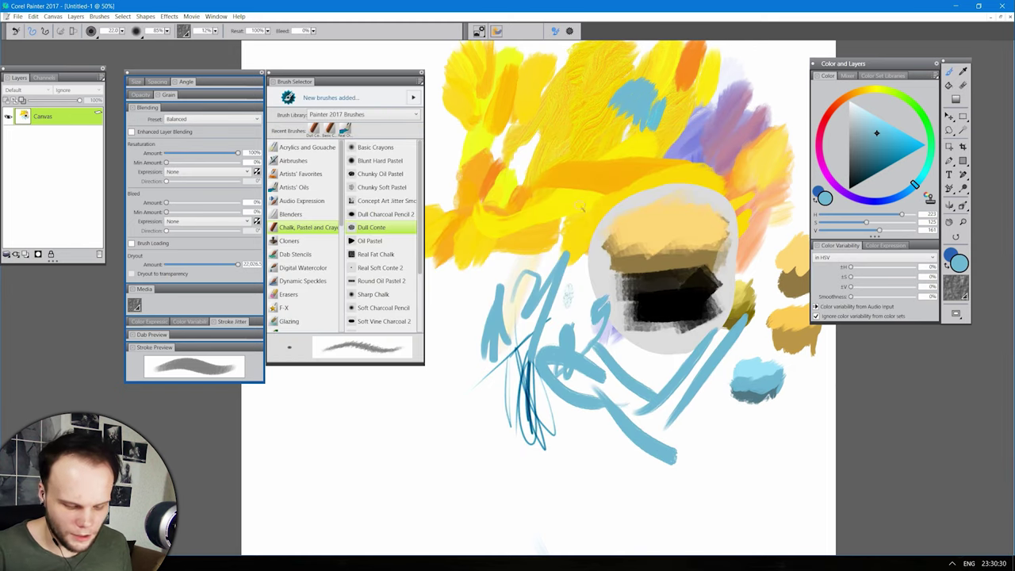
pyautogui.click(290, 214)
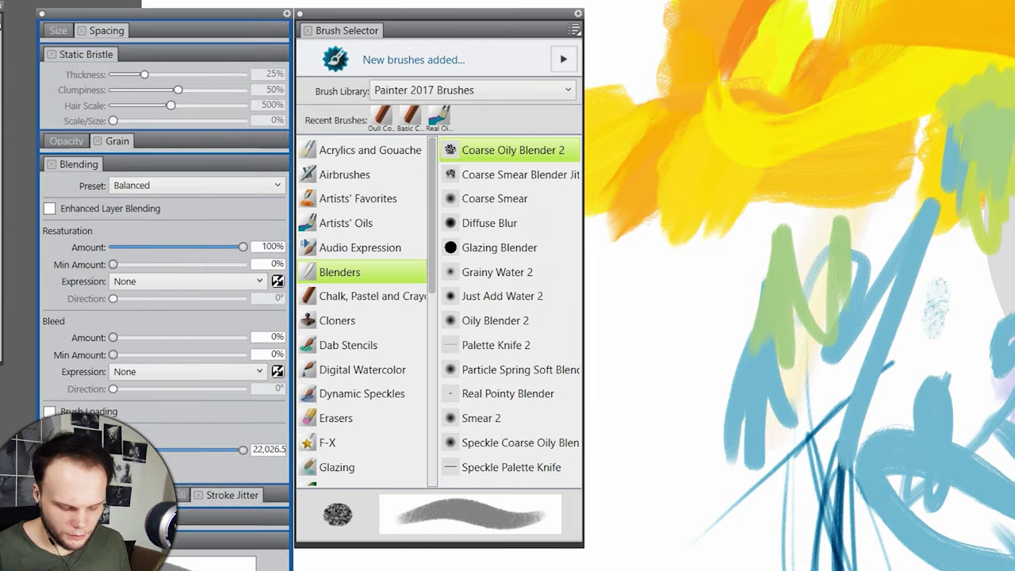
# Step: Blend the dark patch with Real Pointy Blender, then smear the blue strokes into streaks with Palette Knife 2
pyautogui.click(508, 393)
pyautogui.moveTo(610, 168)
pyautogui.mouseDown()
pyautogui.moveTo(627, 208)
pyautogui.moveTo(669, 202)
pyautogui.moveTo(689, 238)
pyautogui.moveTo(724, 230)
pyautogui.moveTo(717, 341)
pyautogui.moveTo(571, 397)
pyautogui.moveTo(515, 262)
pyautogui.moveTo(524, 198)
pyautogui.moveTo(587, 182)
pyautogui.moveTo(590, 119)
pyautogui.moveTo(698, 91)
pyautogui.moveTo(753, 178)
pyautogui.moveTo(698, 202)
pyautogui.moveTo(721, 341)
pyautogui.mouseUp()
pyautogui.click(376, 254)
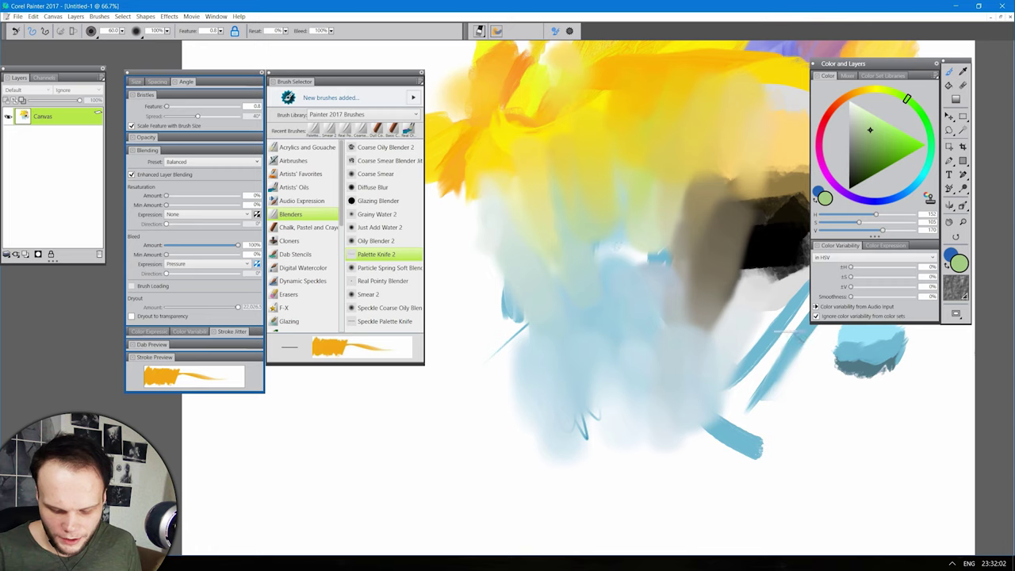
pyautogui.moveTo(791, 379)
pyautogui.mouseDown()
pyautogui.moveTo(772, 361)
pyautogui.moveTo(807, 442)
pyautogui.mouseUp()
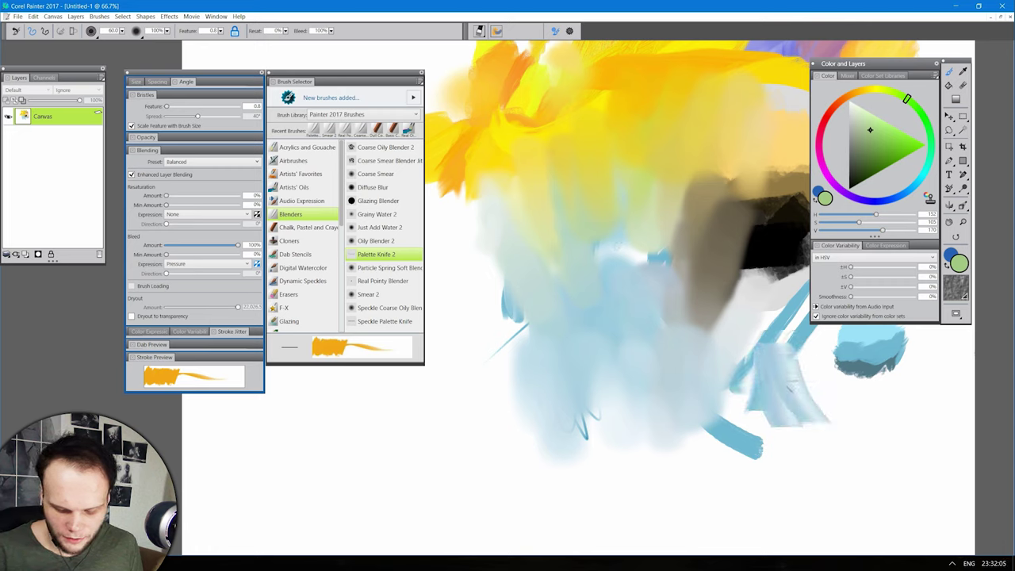
pyautogui.moveTo(776, 408)
pyautogui.mouseDown()
pyautogui.moveTo(768, 479)
pyautogui.moveTo(730, 443)
pyautogui.moveTo(732, 404)
pyautogui.moveTo(717, 442)
pyautogui.mouseUp()
pyautogui.moveTo(753, 475); pyautogui.dragTo(761, 396)
pyautogui.moveTo(857, 357); pyautogui.dragTo(880, 396)
pyautogui.click(382, 322)
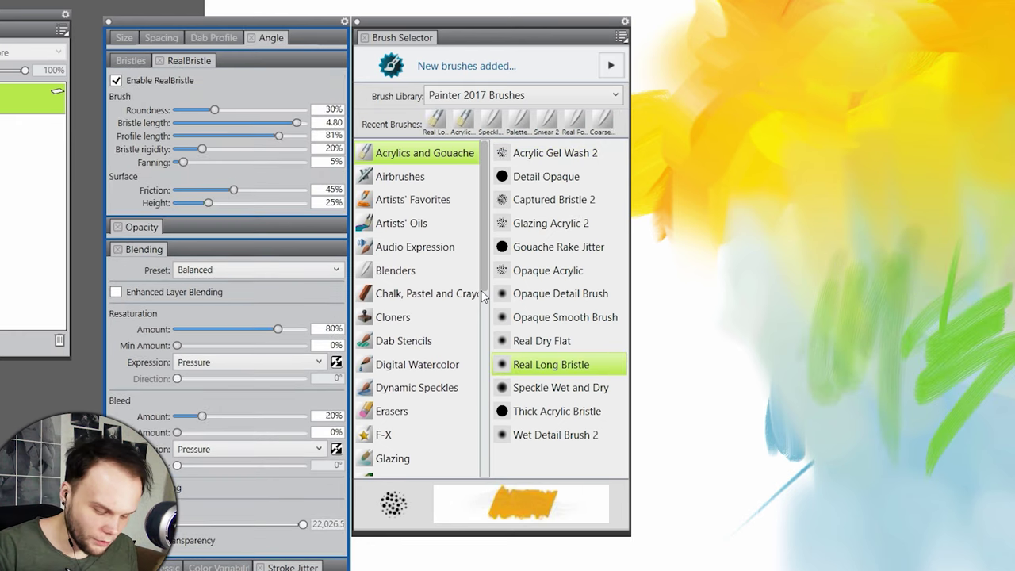
# Step: Browse the brush library list for the Artists' Oils Real Oils Filbert brush
pyautogui.scroll(-6, 485, 317)
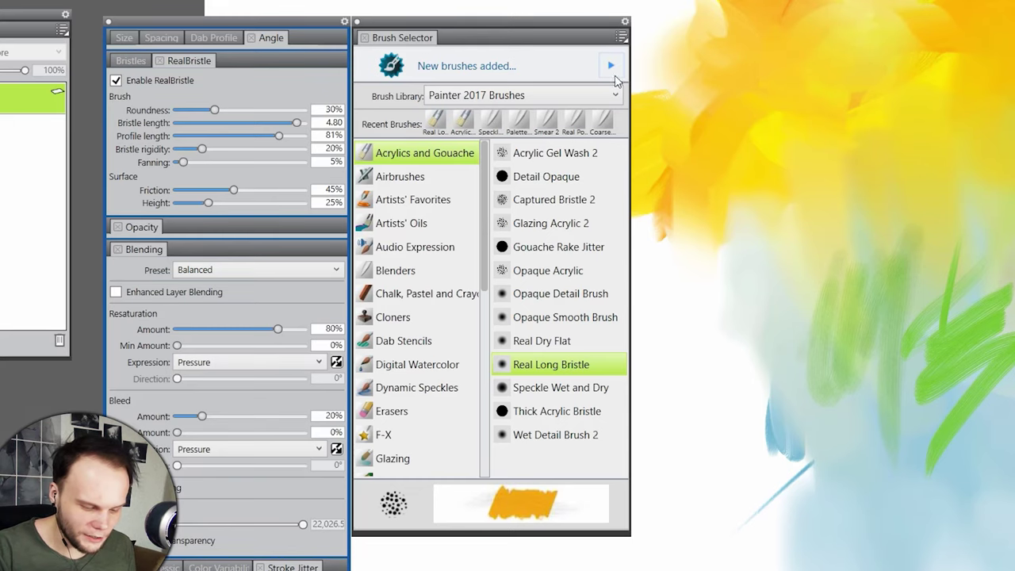
pyautogui.click(614, 95)
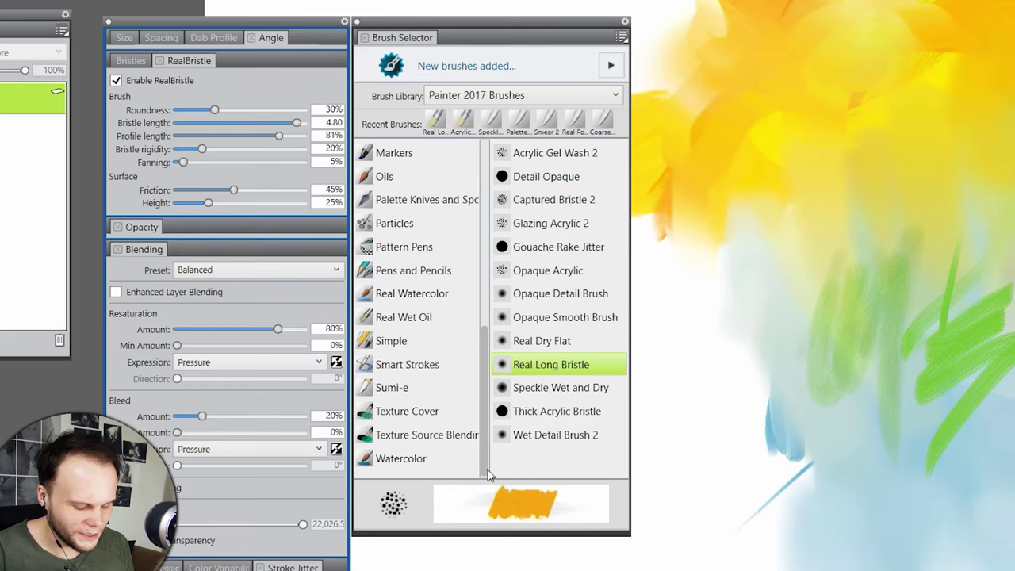
pyautogui.scroll(3, 485, 407)
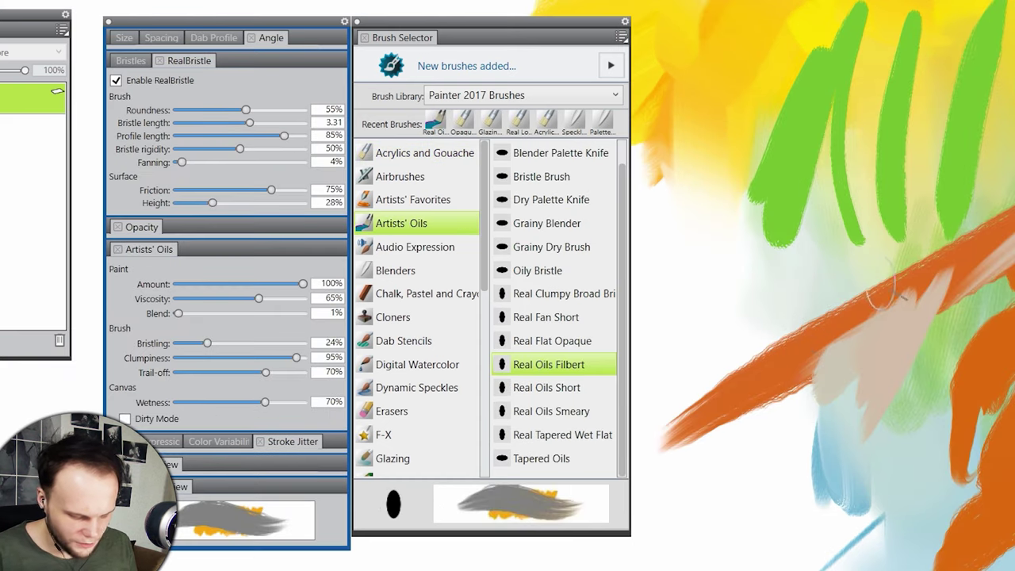
# Step: Paint three more yellow strokes down the middle and toward the lower right
pyautogui.scroll(1, 623, 246)
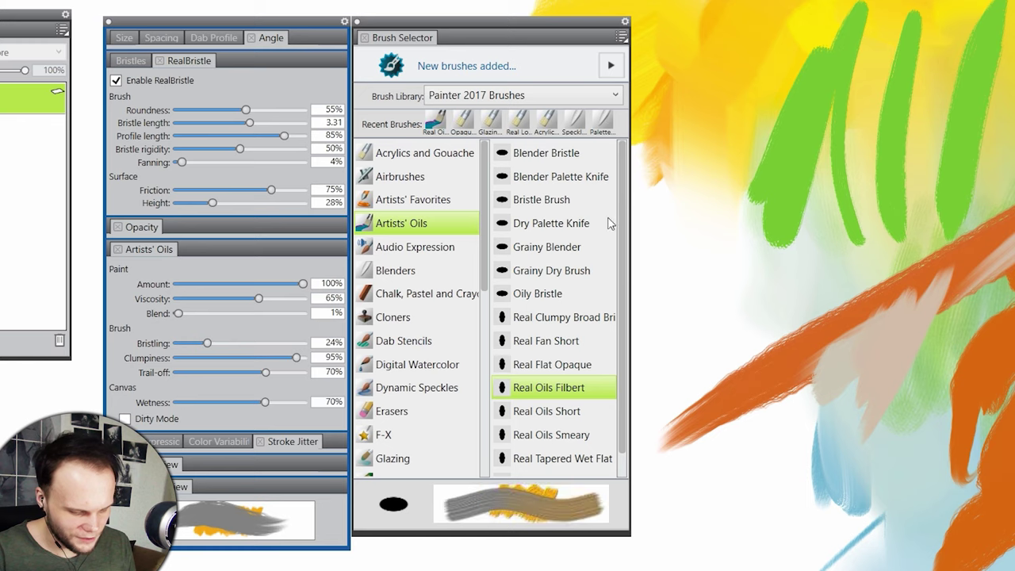
pyautogui.scroll(-1, 622, 317)
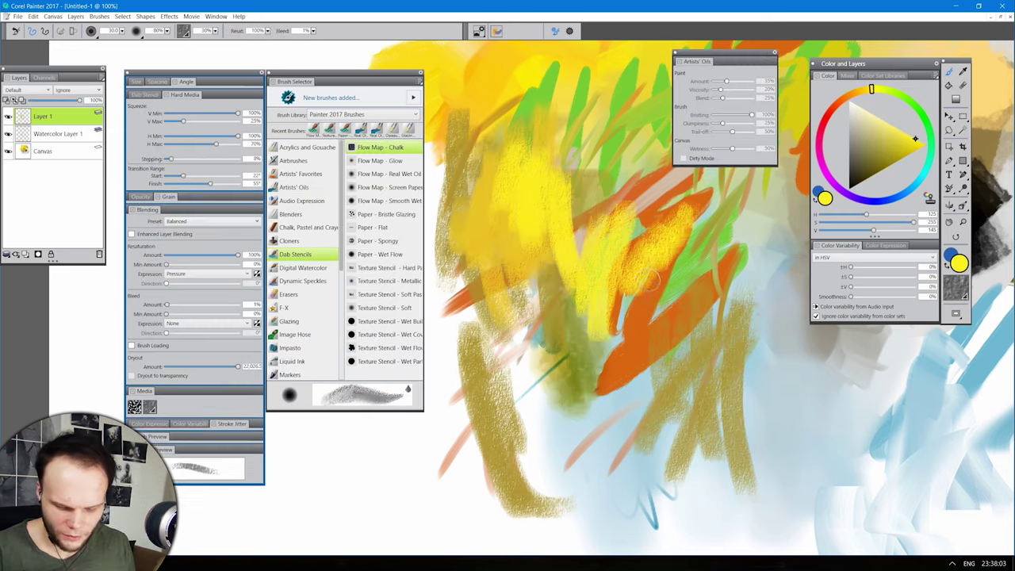
pyautogui.moveTo(686, 203)
pyautogui.mouseDown()
pyautogui.moveTo(638, 373)
pyautogui.moveTo(703, 316)
pyautogui.moveTo(745, 378)
pyautogui.moveTo(753, 261)
pyautogui.moveTo(634, 182)
pyautogui.moveTo(674, 238)
pyautogui.mouseUp()
pyautogui.moveTo(544, 340)
pyautogui.mouseDown()
pyautogui.moveTo(573, 325)
pyautogui.moveTo(581, 395)
pyautogui.moveTo(525, 403)
pyautogui.mouseUp()
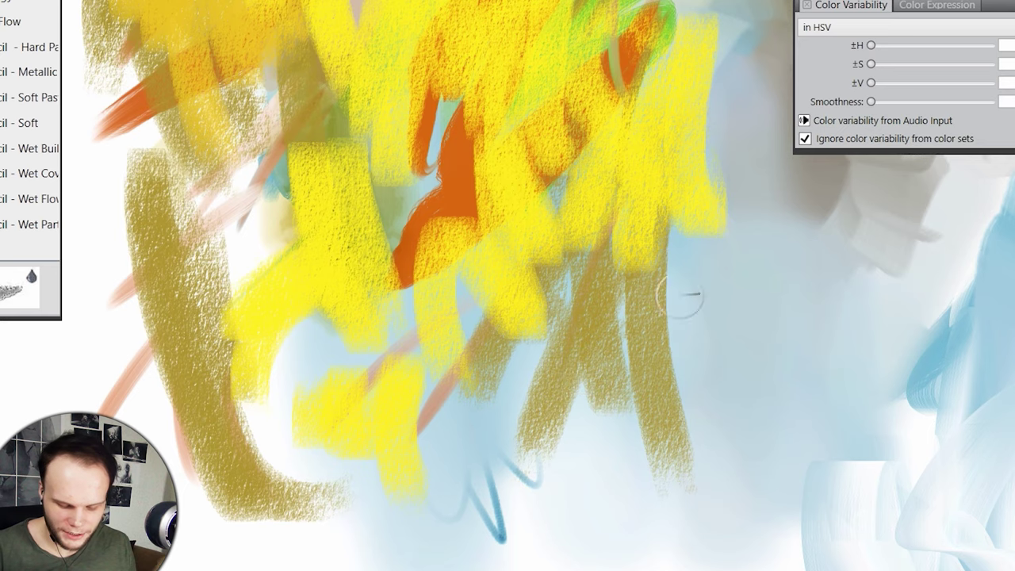
pyautogui.moveTo(747, 355); pyautogui.dragTo(855, 432)
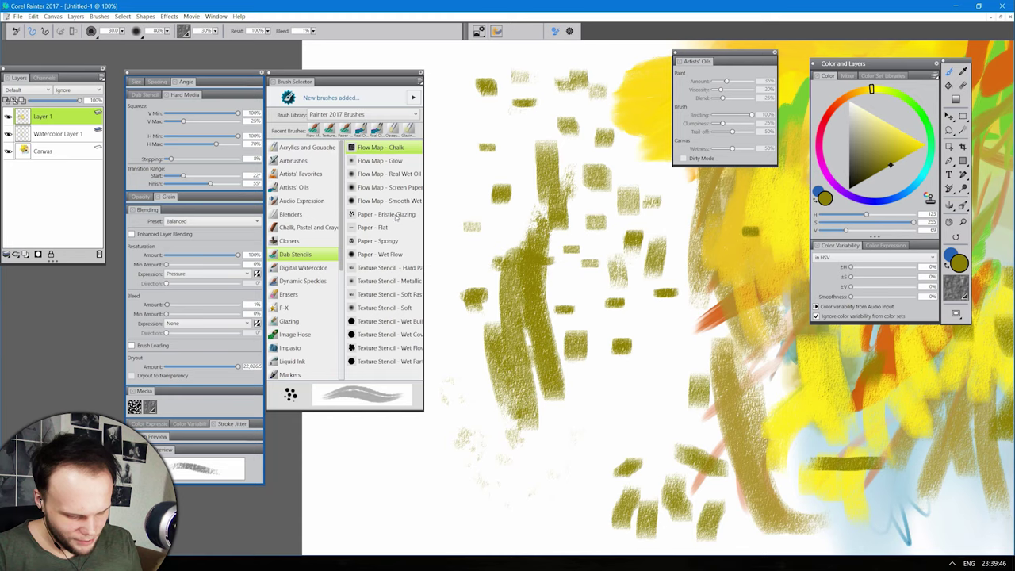
# Step: Scatter olive dabs in the upper left with the Paper - Bristle Glazing brush
pyautogui.click(386, 214)
pyautogui.moveTo(473, 230); pyautogui.dragTo(479, 277)
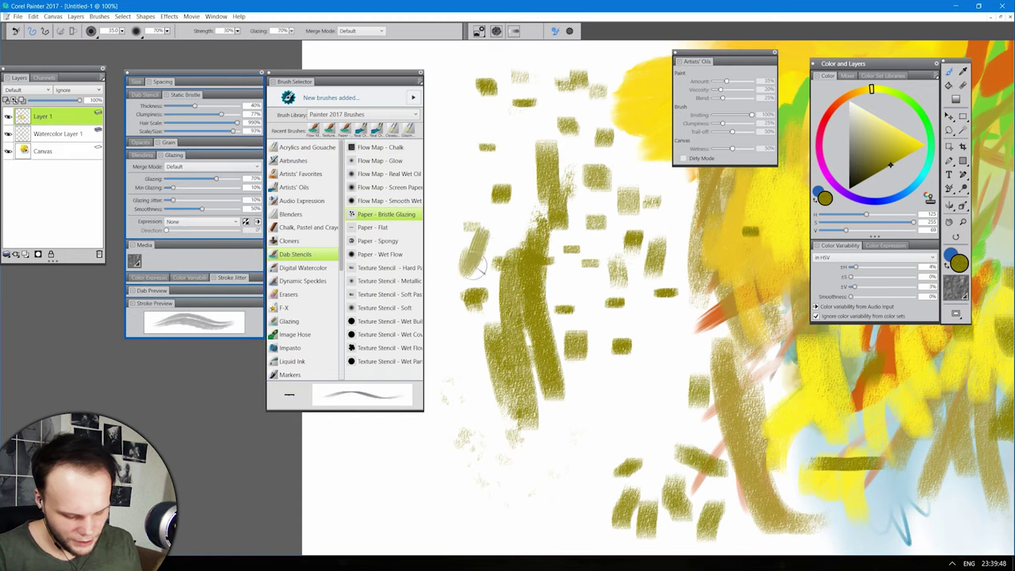
pyautogui.moveTo(508, 118); pyautogui.dragTo(484, 262)
pyautogui.moveTo(595, 154)
pyautogui.mouseDown()
pyautogui.moveTo(644, 207)
pyautogui.moveTo(642, 269)
pyautogui.mouseUp()
pyautogui.moveTo(650, 230)
pyautogui.mouseDown()
pyautogui.moveTo(684, 245)
pyautogui.moveTo(598, 331)
pyautogui.moveTo(606, 277)
pyautogui.moveTo(576, 303)
pyautogui.moveTo(631, 329)
pyautogui.moveTo(621, 260)
pyautogui.mouseUp()
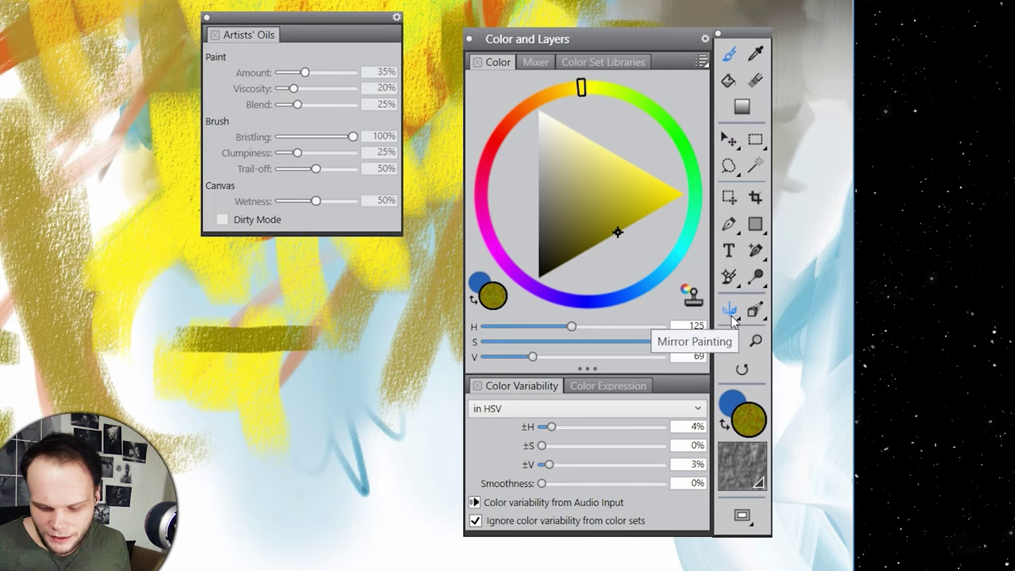
# Step: Choose the Kaleidoscope tool from the Mirror Painting flyout
pyautogui.click(733, 314)
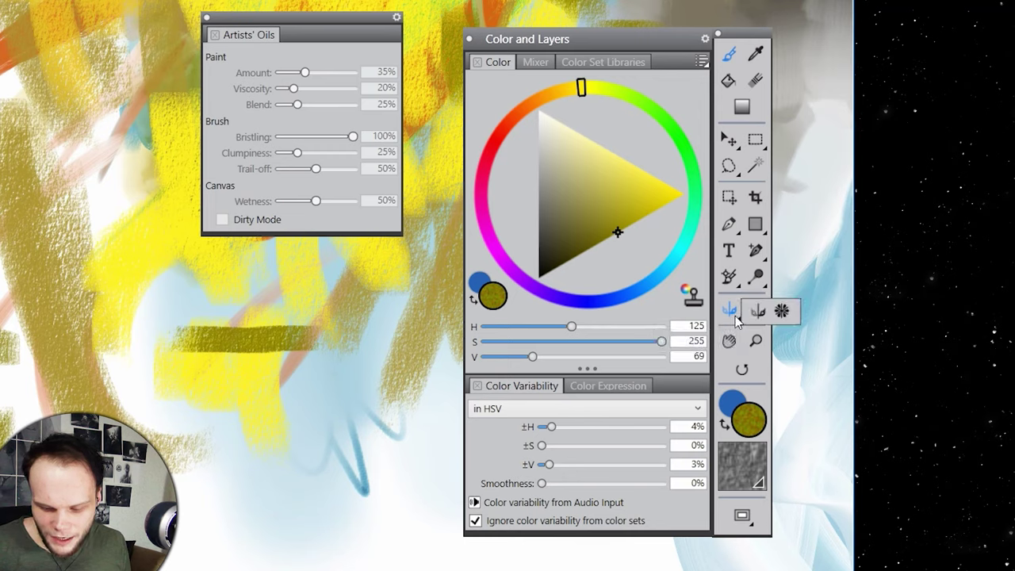
pyautogui.click(783, 312)
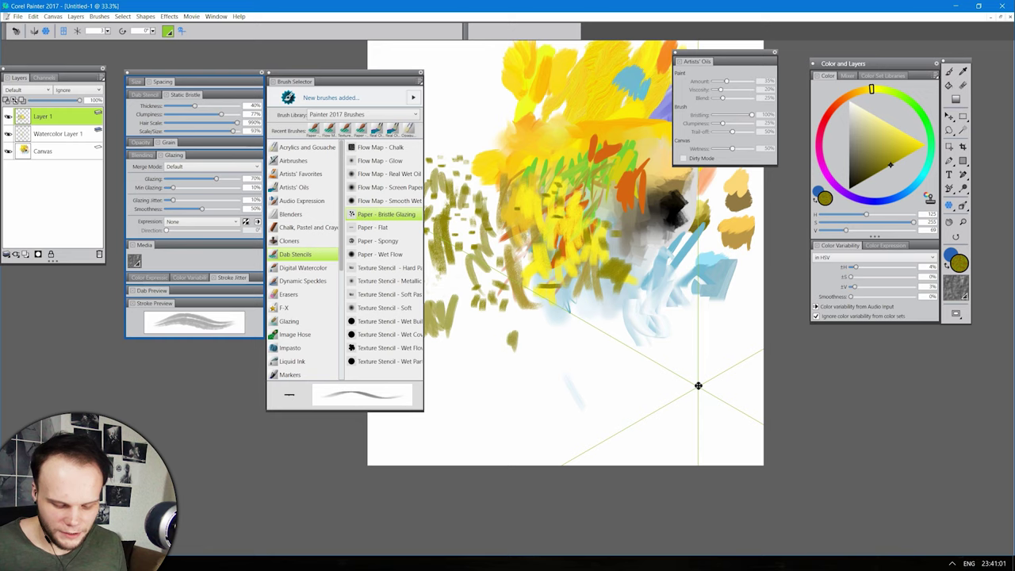
# Step: Move the kaleidoscope centre to the upper left and zoom the view in around it
pyautogui.moveTo(694, 379); pyautogui.dragTo(537, 199)
pyautogui.hotkey('ctrl', 'alt', '0')
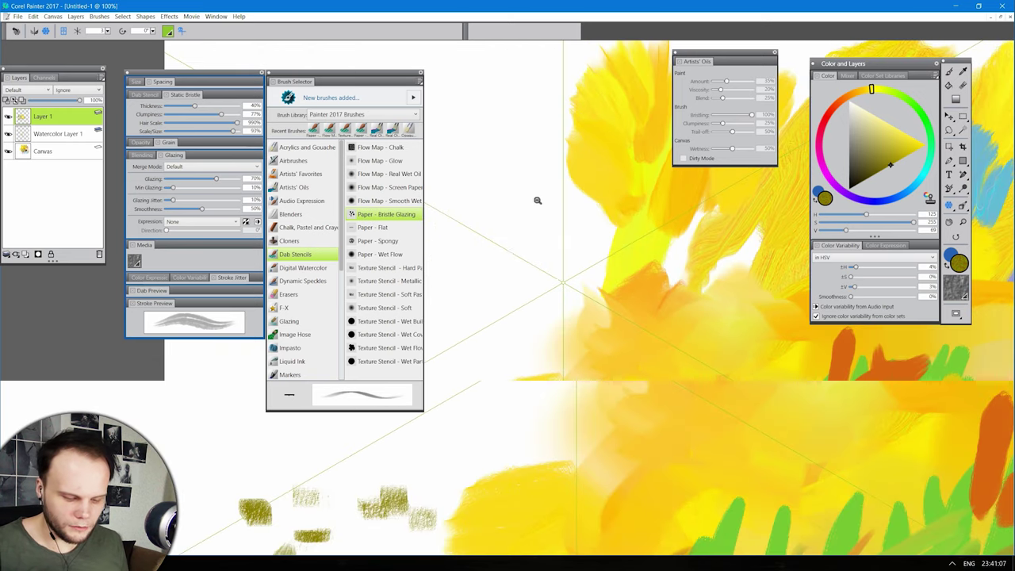
pyautogui.moveTo(594, 263); pyautogui.dragTo(570, 220)
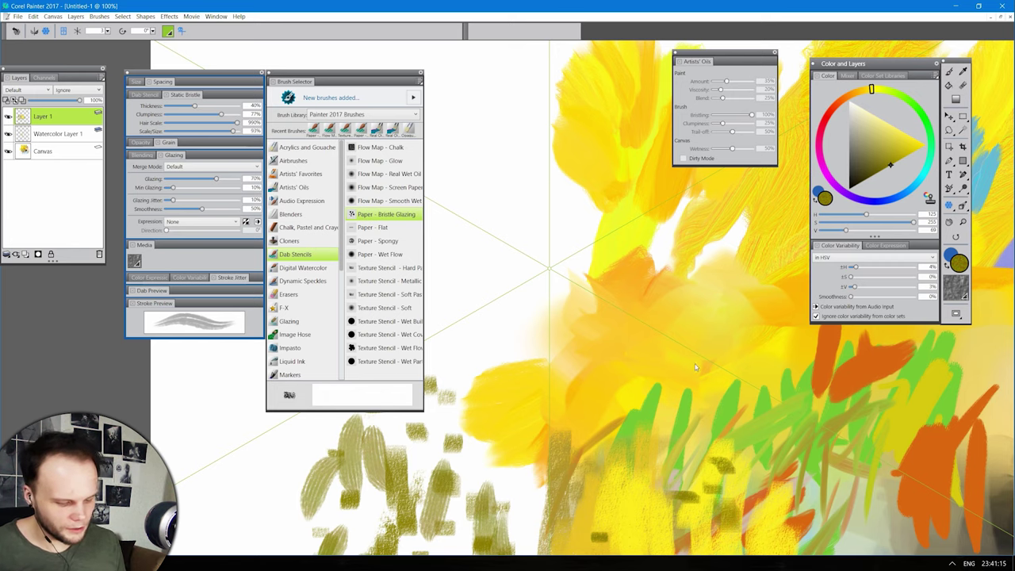
pyautogui.click(630, 255)
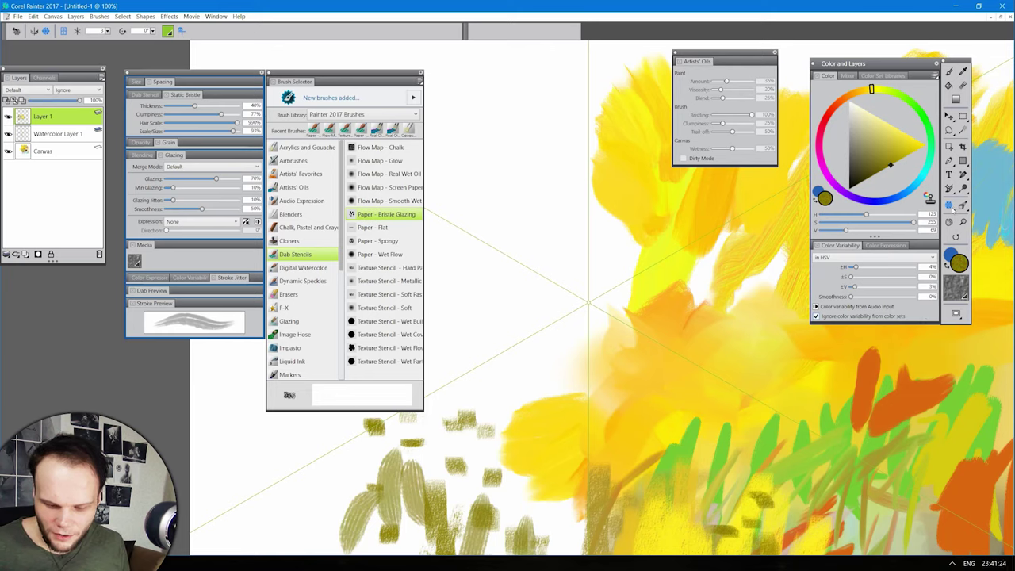
pyautogui.click(951, 208)
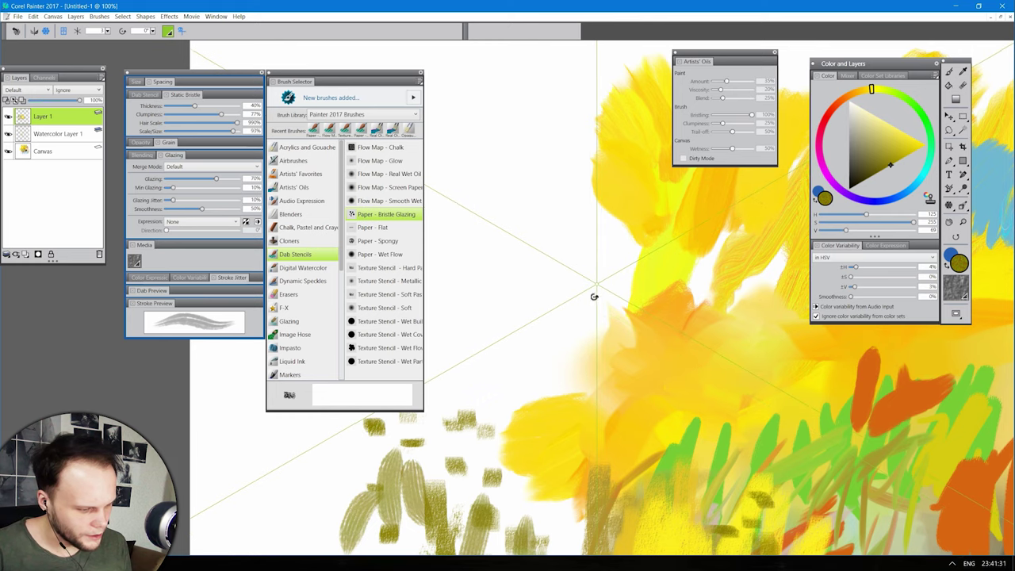
pyautogui.hotkey('ctrl', 'alt', 't')
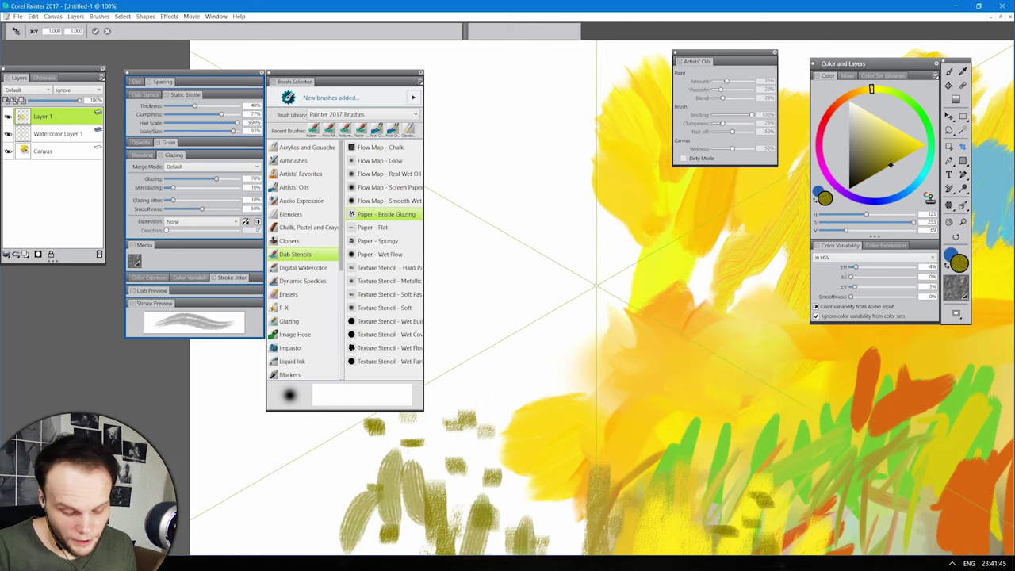
# Step: Paint olive leaf marks that repeat radially around the kaleidoscope centre
pyautogui.press('b')
pyautogui.moveTo(515, 253)
pyautogui.mouseDown()
pyautogui.moveTo(554, 237)
pyautogui.moveTo(618, 238)
pyautogui.moveTo(602, 301)
pyautogui.mouseUp()
pyautogui.moveTo(473, 256)
pyautogui.mouseDown()
pyautogui.moveTo(509, 194)
pyautogui.moveTo(514, 377)
pyautogui.mouseUp()
pyautogui.moveTo(457, 310); pyautogui.dragTo(508, 337)
pyautogui.moveTo(505, 281); pyautogui.dragTo(555, 368)
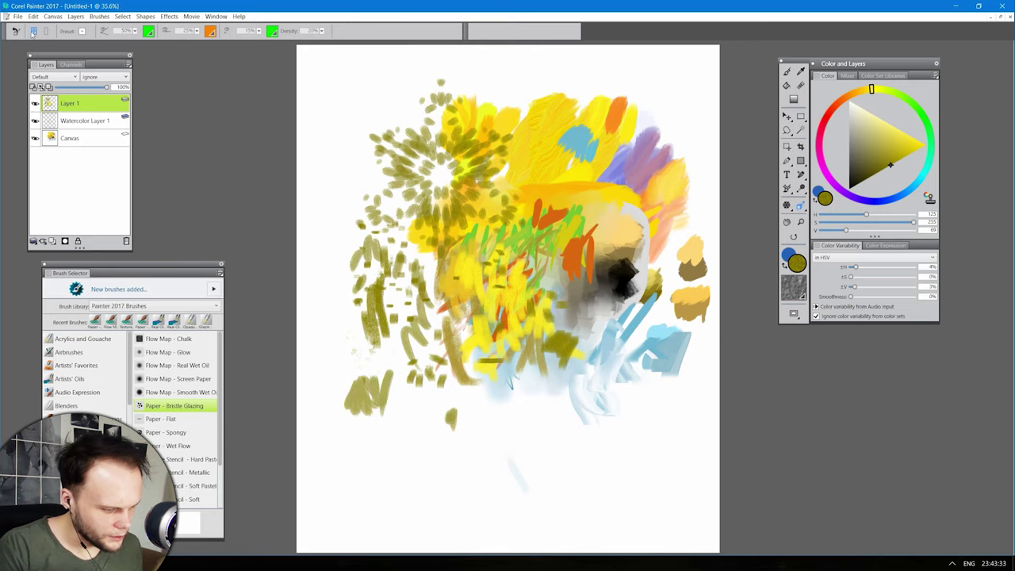
# Step: Show the perspective guides, zoom out to 16.7%, and reposition the right vanishing point
pyautogui.click(33, 32)
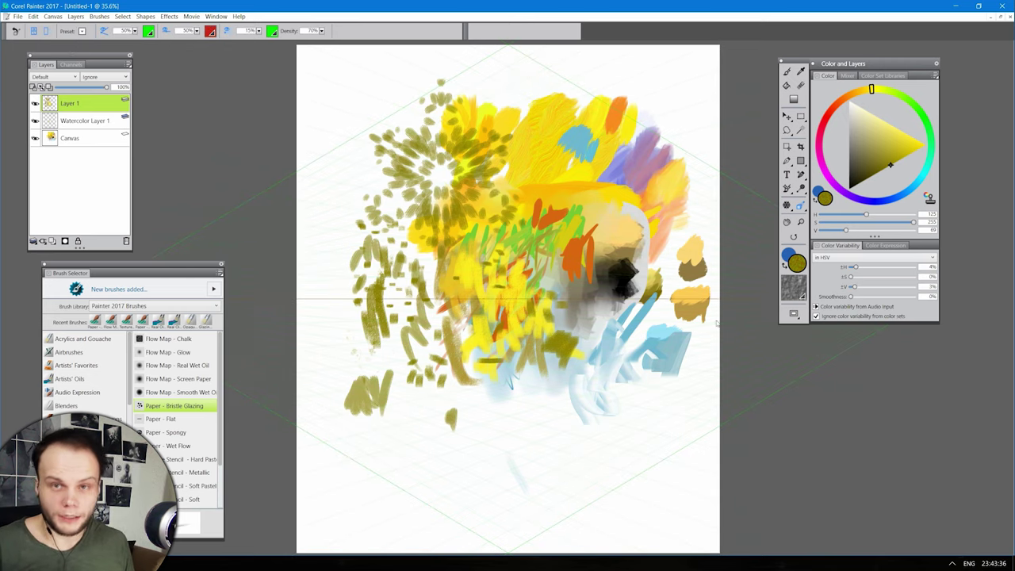
pyautogui.keyDown('alt'); pyautogui.click(695, 339); pyautogui.keyUp('alt')
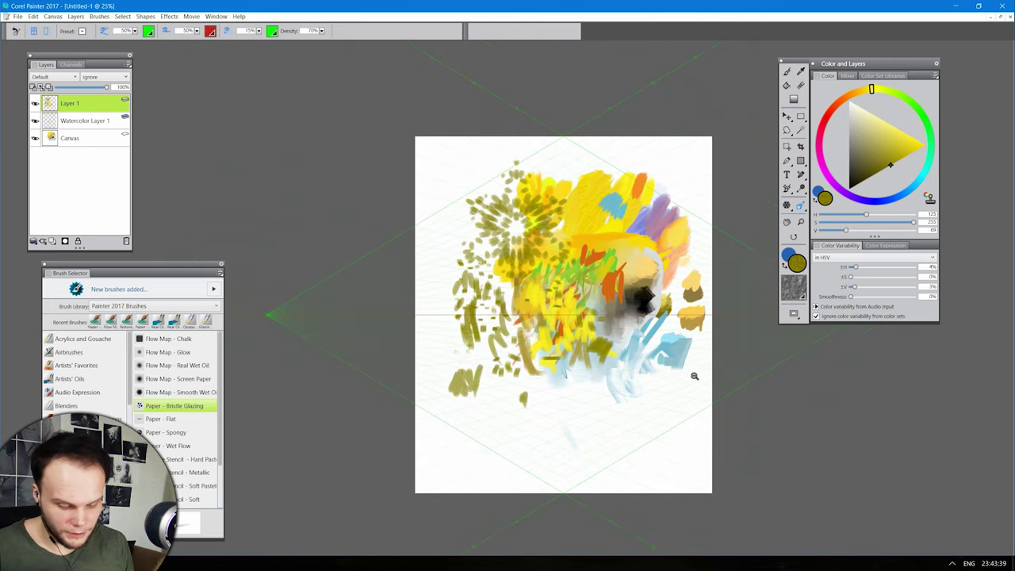
pyautogui.keyDown('alt'); pyautogui.click(654, 401); pyautogui.keyUp('alt')
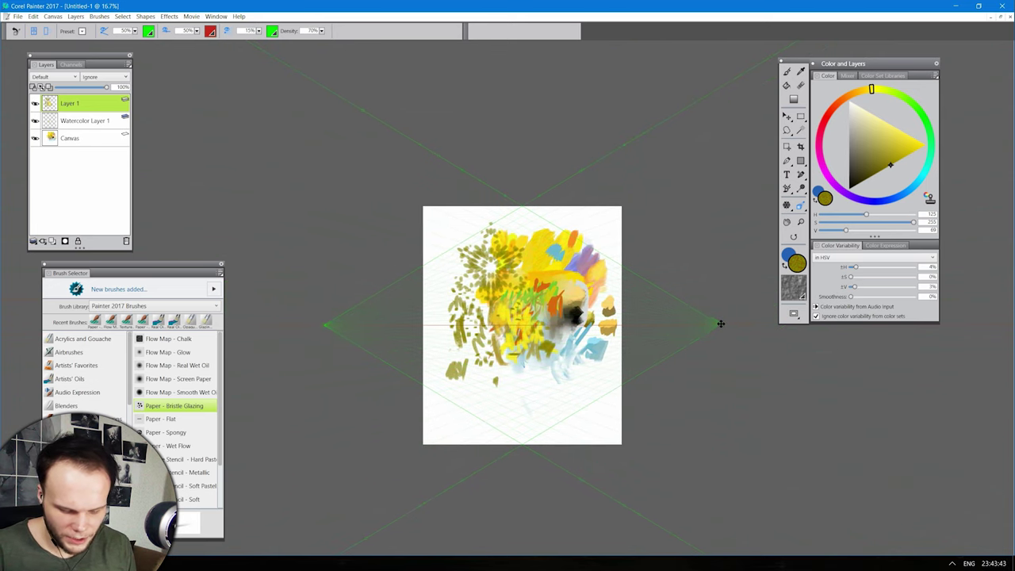
pyautogui.moveTo(720, 323); pyautogui.dragTo(659, 248)
pyautogui.moveTo(681, 283); pyautogui.dragTo(650, 312)
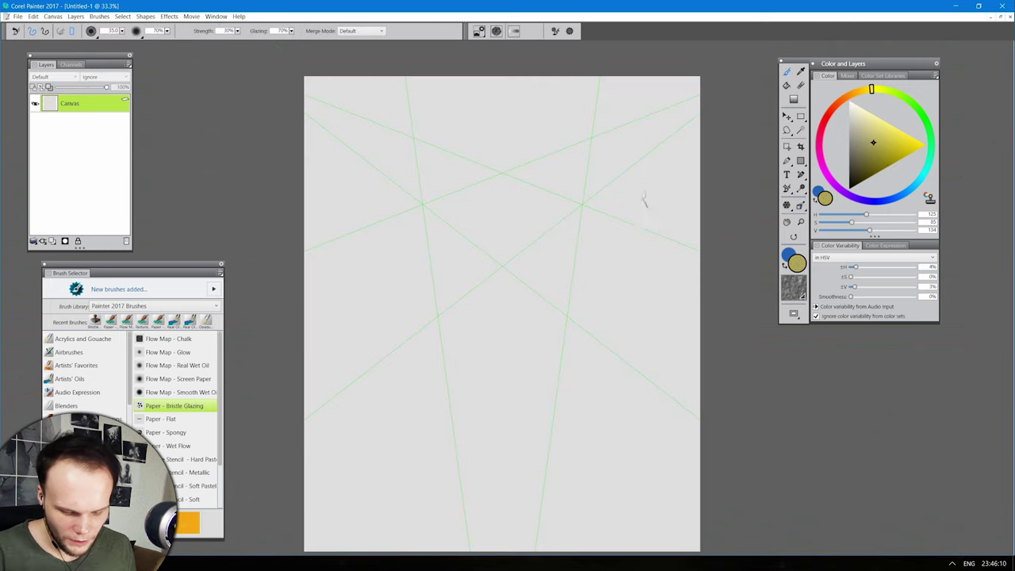
# Step: Paint parallel olive diagonal strokes across the upper left along the perspective lines
pyautogui.moveTo(638, 200); pyautogui.dragTo(487, 362)
pyautogui.moveTo(641, 173); pyautogui.dragTo(453, 344)
pyautogui.moveTo(638, 149); pyautogui.dragTo(398, 300)
pyautogui.moveTo(609, 141); pyautogui.dragTo(464, 208)
pyautogui.moveTo(626, 115); pyautogui.dragTo(320, 212)
pyautogui.moveTo(515, 119)
pyautogui.mouseDown()
pyautogui.moveTo(305, 163)
pyautogui.moveTo(366, 156)
pyautogui.mouseUp()
pyautogui.moveTo(571, 119); pyautogui.dragTo(518, 134)
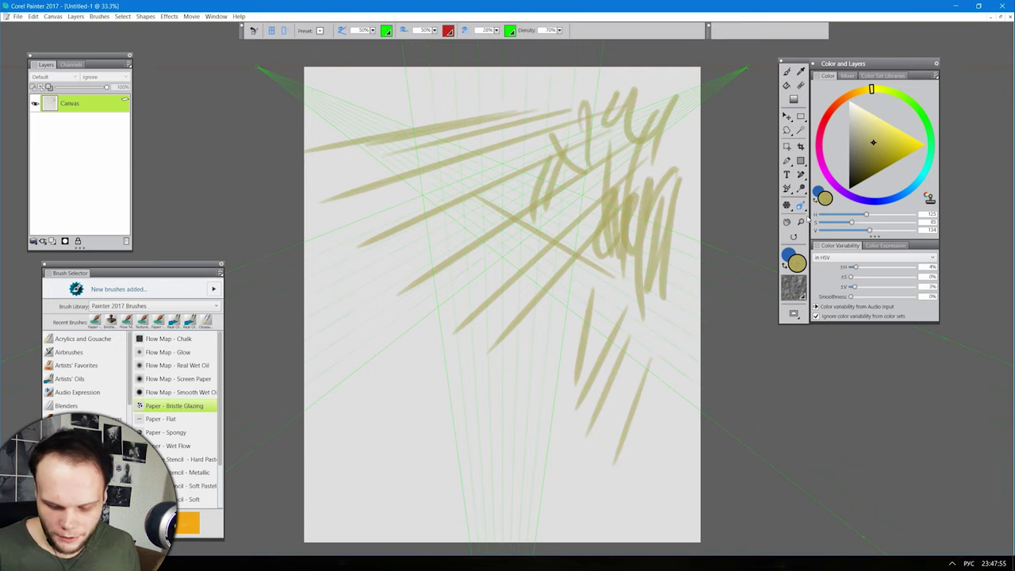
# Step: Choose the Divine Proportion guide, save it as preset 'sj34656', then toggle its overlay on and off
pyautogui.click(802, 207)
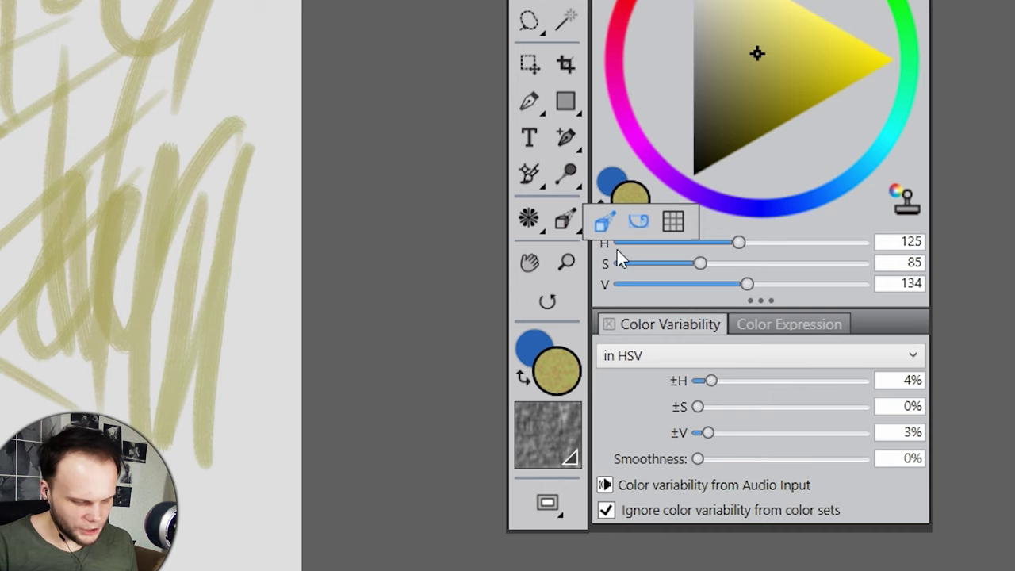
pyautogui.click(638, 221)
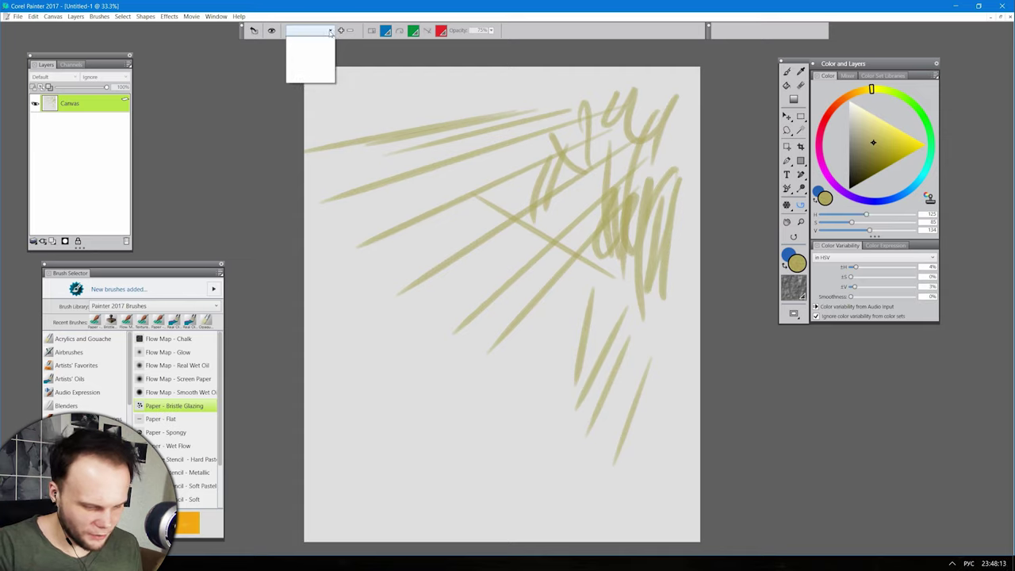
pyautogui.click(341, 31)
pyautogui.write('sj34656')
pyautogui.click(595, 325)
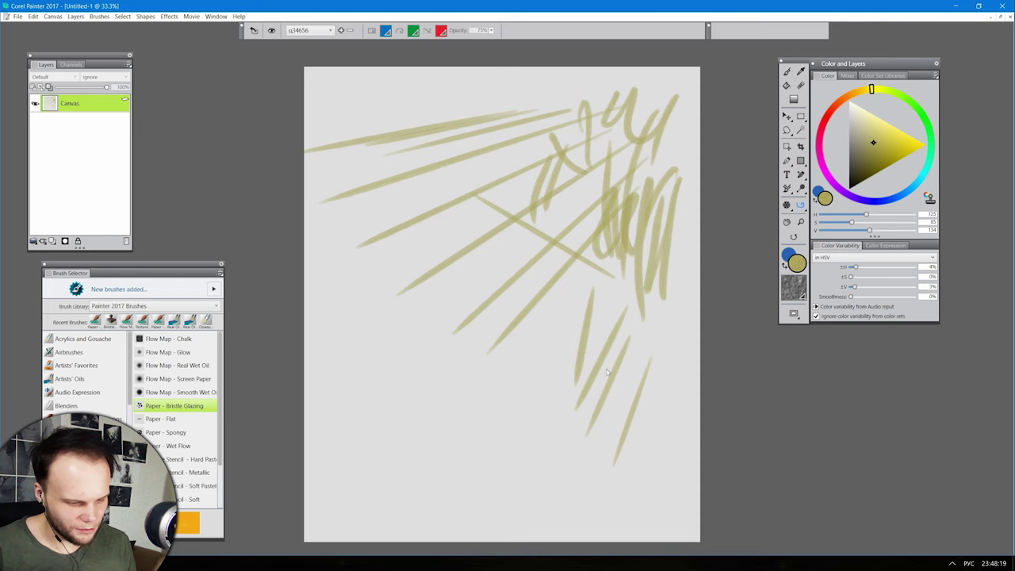
pyautogui.click(271, 31)
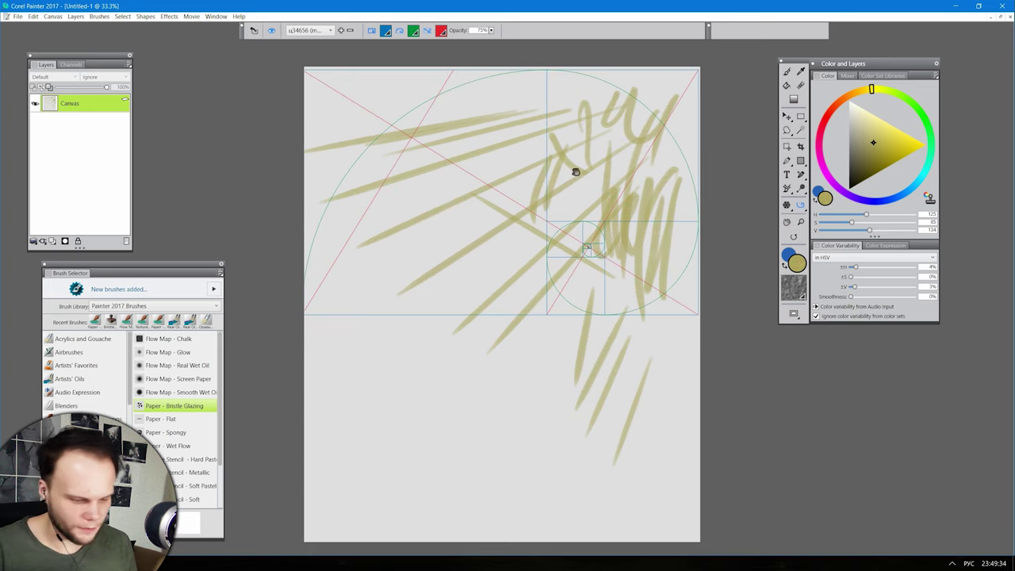
pyautogui.click(271, 31)
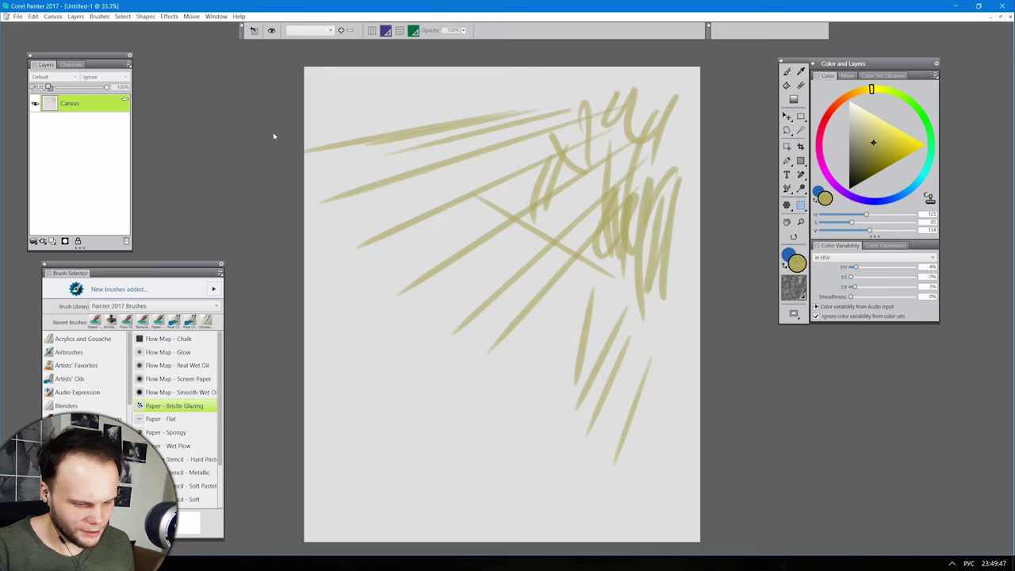
# Step: Preview the layout grid over the canvas, then return to the Brush tool with the grid hidden
pyautogui.click(271, 31)
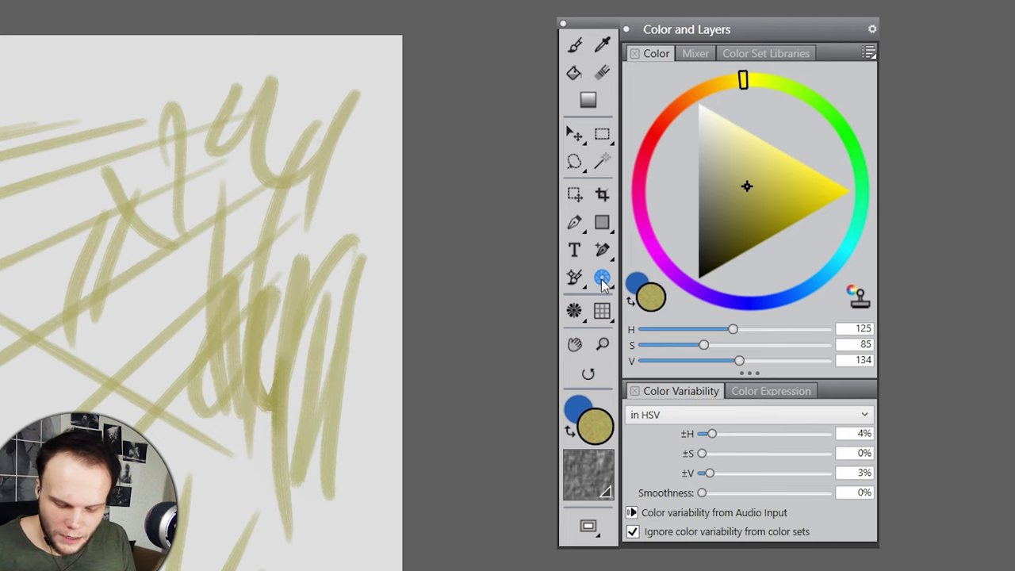
pyautogui.click(800, 187)
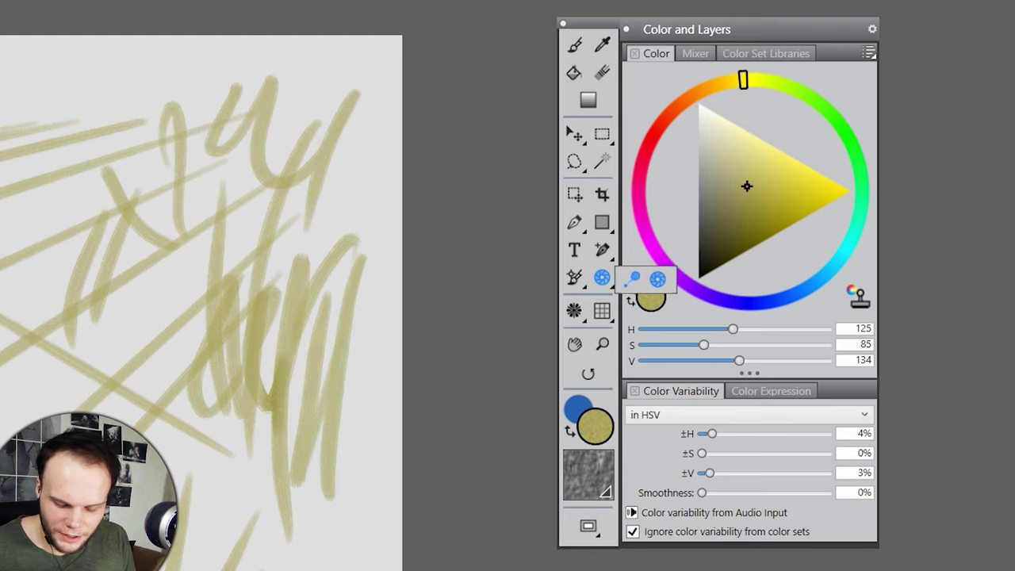
pyautogui.click(632, 278)
pyautogui.click(574, 277)
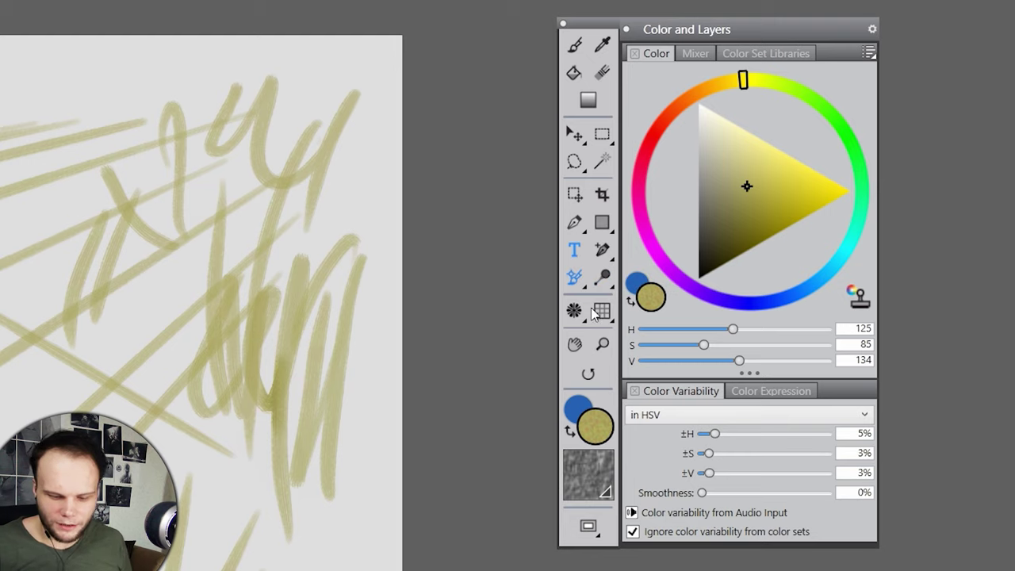
pyautogui.click(607, 224)
# Step: Enlarge the Bristle Glazing brush radius and lay a wide olive glaze across the canvas centre
pyautogui.moveTo(200, 550); pyautogui.dragTo(554, 540)
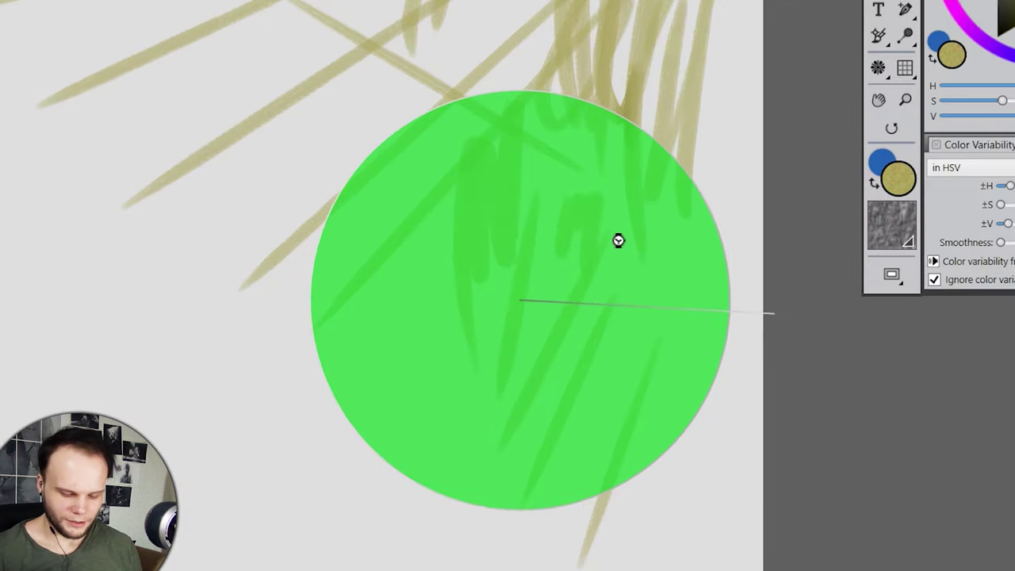
pyautogui.moveTo(618, 243)
pyautogui.mouseDown()
pyautogui.moveTo(564, 293)
pyautogui.moveTo(589, 321)
pyautogui.mouseUp()
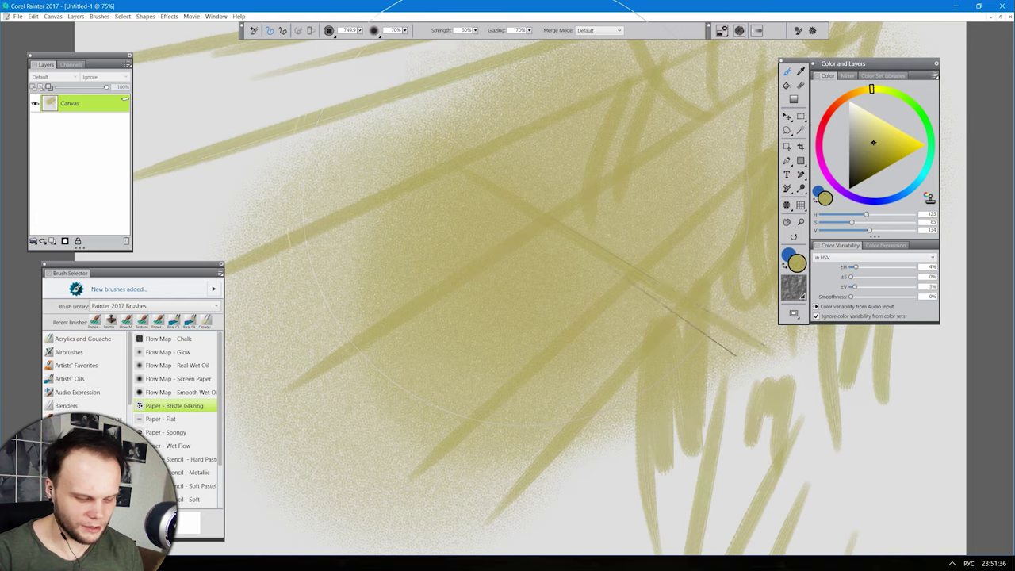
# Step: Paint a yellow patch, then lay bold orange Oily Bristle strokes over it
pyautogui.moveTo(555, 262); pyautogui.dragTo(443, 63)
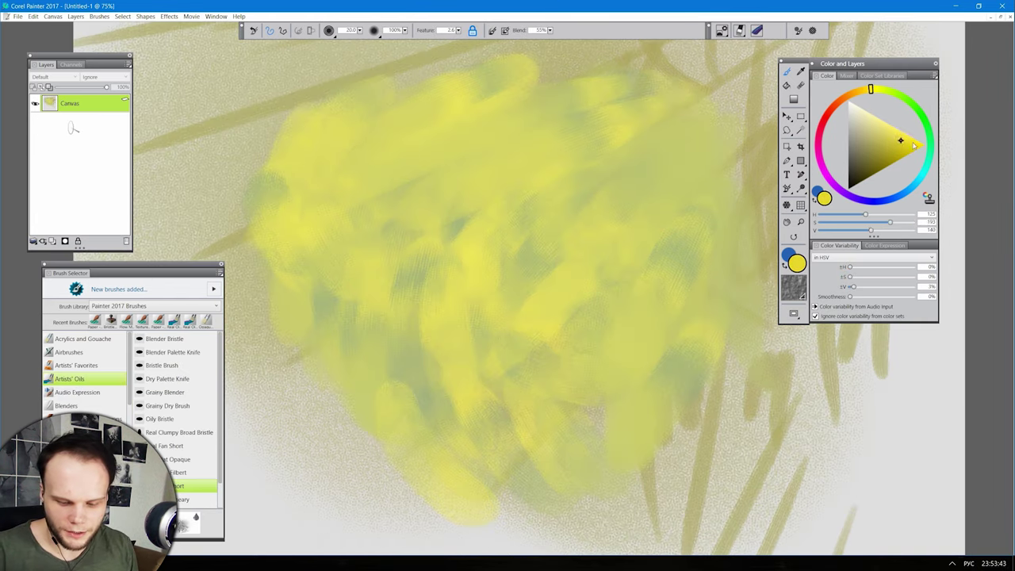
pyautogui.moveTo(869, 89); pyautogui.dragTo(844, 97)
pyautogui.moveTo(517, 228); pyautogui.dragTo(546, 162)
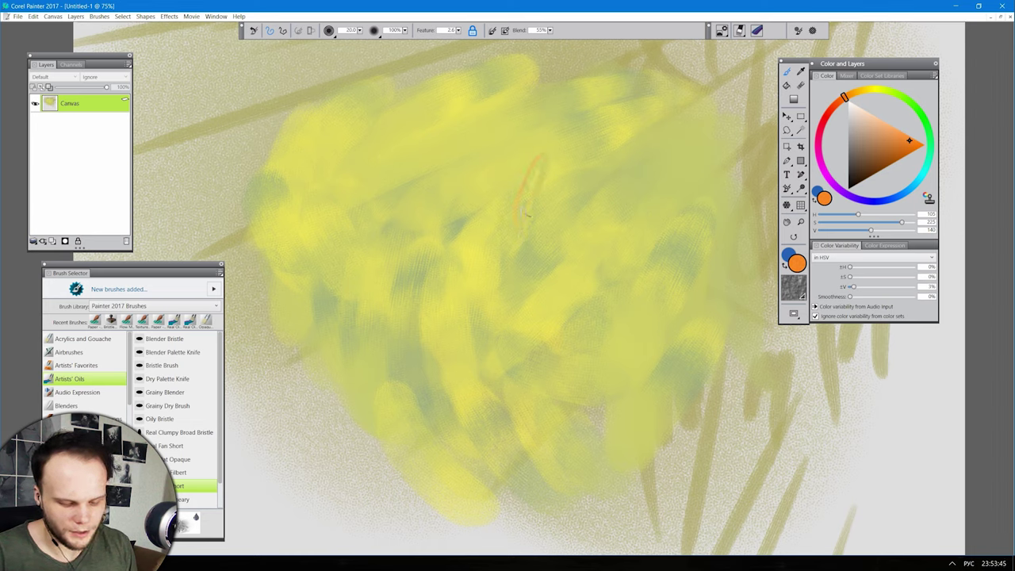
pyautogui.click(169, 421)
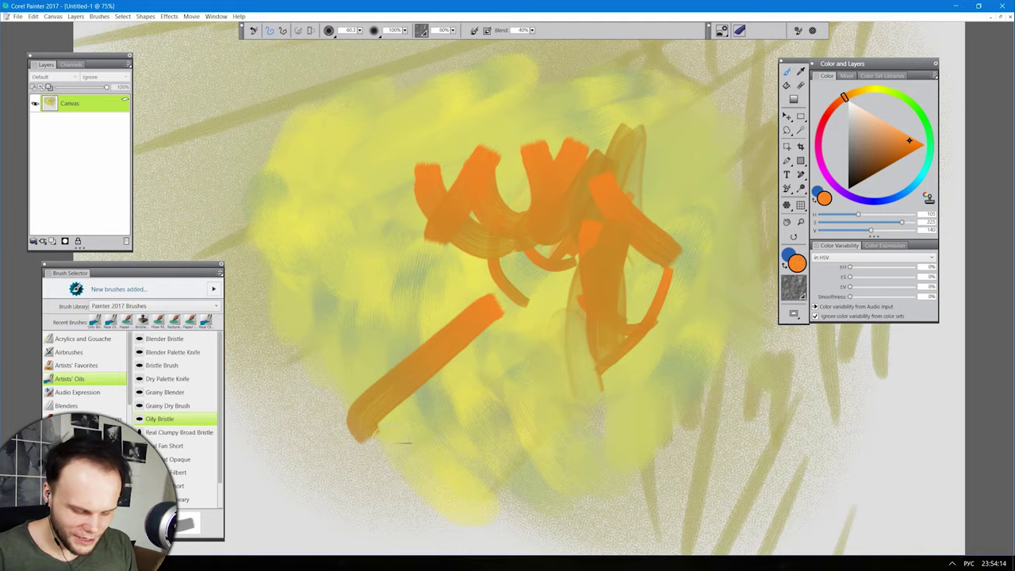
pyautogui.moveTo(480, 329)
pyautogui.mouseDown()
pyautogui.moveTo(507, 317)
pyautogui.moveTo(559, 321)
pyautogui.mouseUp()
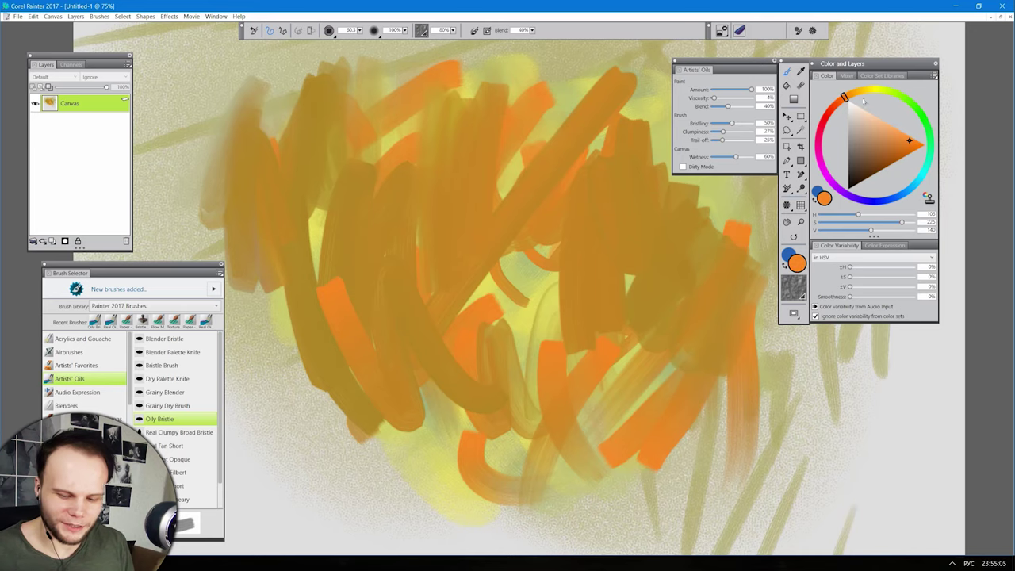
# Step: Switch back to yellow and add yellow and ochre oil strokes around the central cluster
pyautogui.click(871, 91)
pyautogui.moveTo(527, 195)
pyautogui.mouseDown()
pyautogui.moveTo(548, 176)
pyautogui.moveTo(549, 198)
pyautogui.moveTo(512, 192)
pyautogui.moveTo(564, 194)
pyautogui.moveTo(528, 270)
pyautogui.moveTo(540, 271)
pyautogui.moveTo(555, 239)
pyautogui.moveTo(536, 168)
pyautogui.mouseUp()
pyautogui.moveTo(594, 234)
pyautogui.mouseDown()
pyautogui.moveTo(616, 209)
pyautogui.moveTo(640, 290)
pyautogui.moveTo(559, 239)
pyautogui.mouseUp()
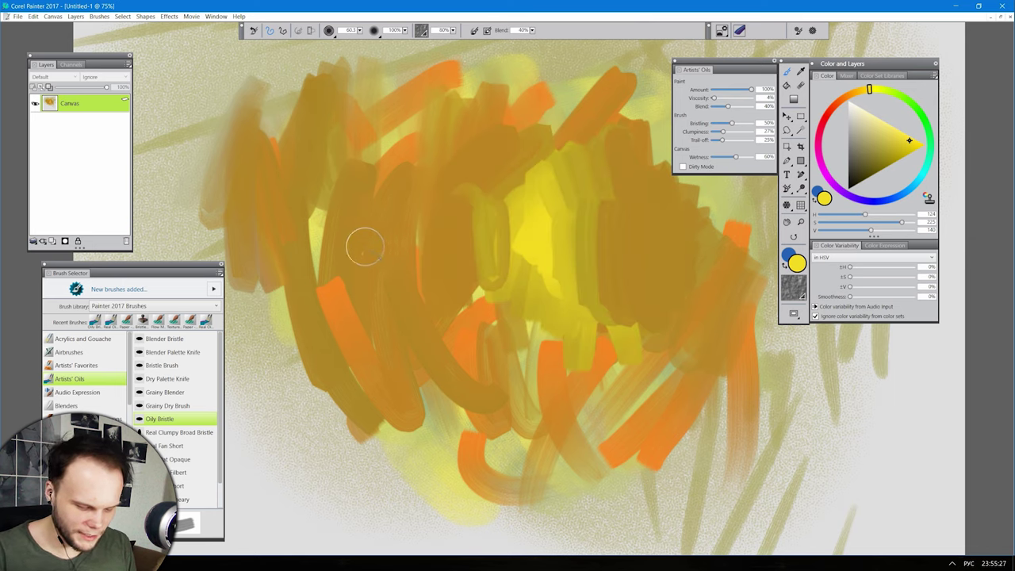
pyautogui.moveTo(369, 256)
pyautogui.mouseDown()
pyautogui.moveTo(387, 205)
pyautogui.moveTo(367, 320)
pyautogui.moveTo(379, 320)
pyautogui.moveTo(401, 260)
pyautogui.mouseUp()
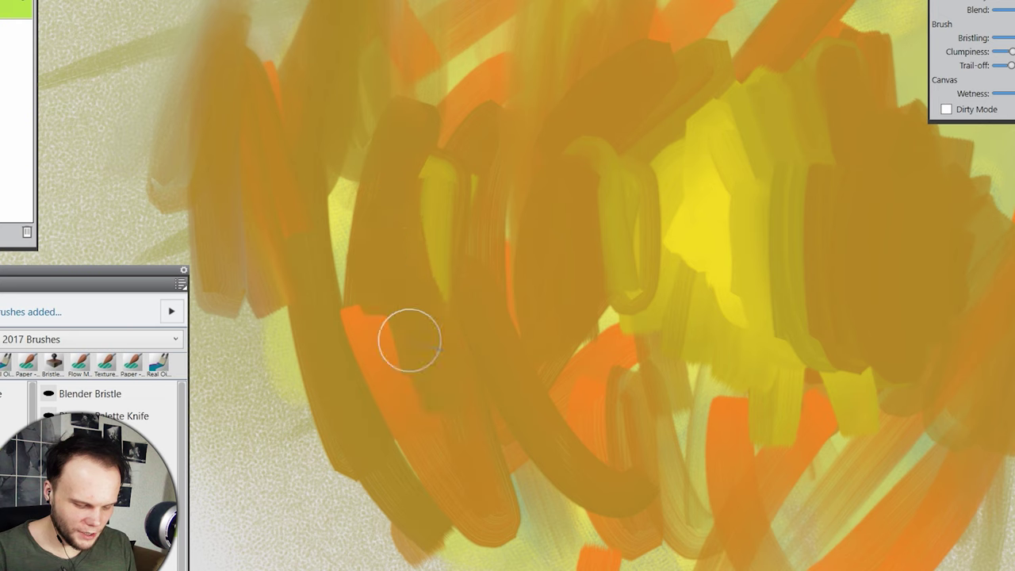
pyautogui.moveTo(480, 264); pyautogui.dragTo(500, 179)
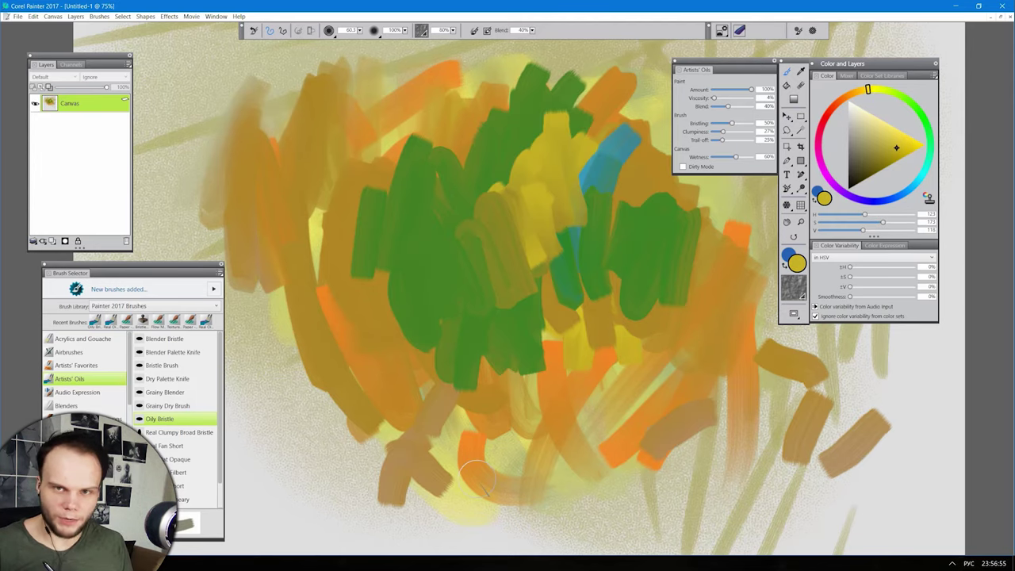
# Step: Enlarge the Oily Bristle brush and scrub yellow over the right half, covering orange and green strokes
pyautogui.scroll(5, 567, 315)
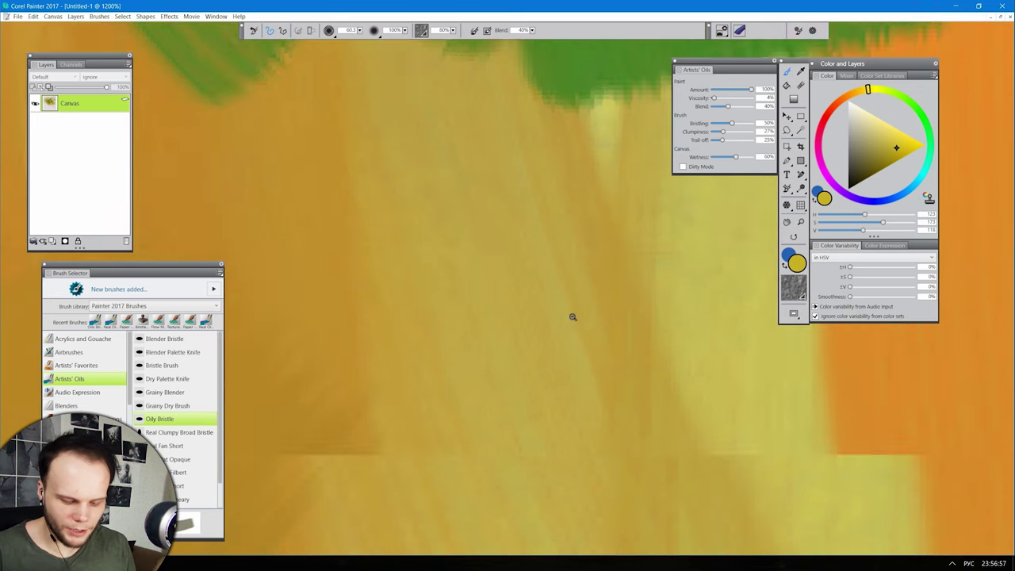
pyautogui.scroll(-8, 573, 319)
pyautogui.scroll(2, 470, 303)
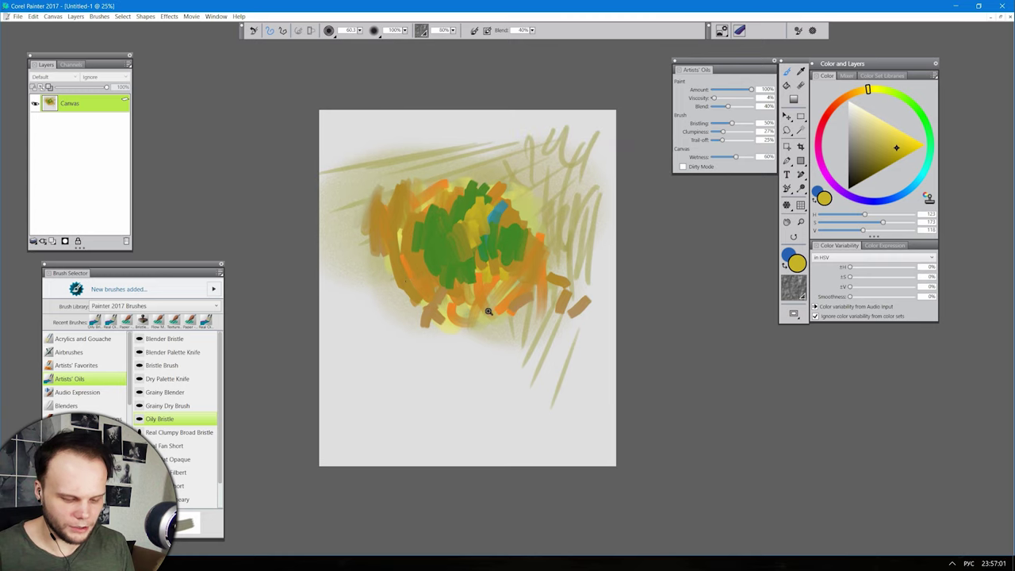
pyautogui.moveTo(516, 301); pyautogui.dragTo(618, 313)
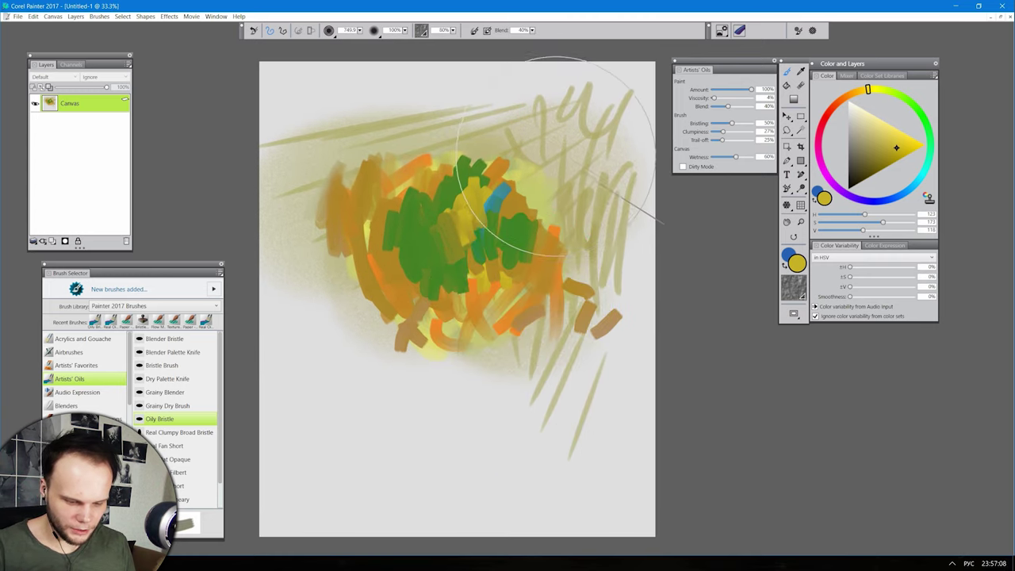
pyautogui.moveTo(555, 170)
pyautogui.mouseDown()
pyautogui.moveTo(510, 294)
pyautogui.moveTo(521, 386)
pyautogui.moveTo(499, 307)
pyautogui.mouseUp()
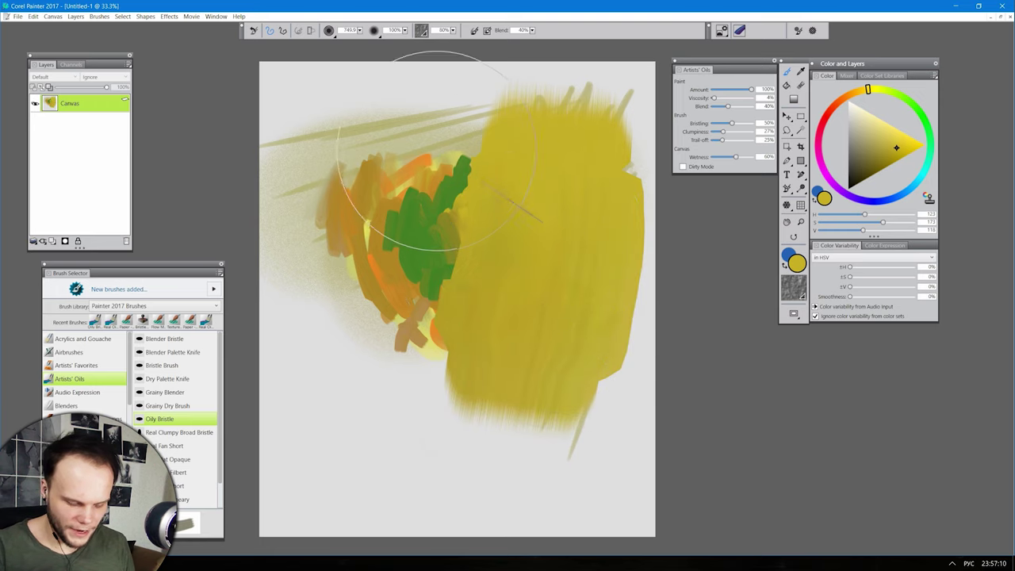
pyautogui.moveTo(433, 151)
pyautogui.mouseDown()
pyautogui.moveTo(434, 202)
pyautogui.moveTo(464, 329)
pyautogui.moveTo(521, 433)
pyautogui.moveTo(555, 464)
pyautogui.mouseUp()
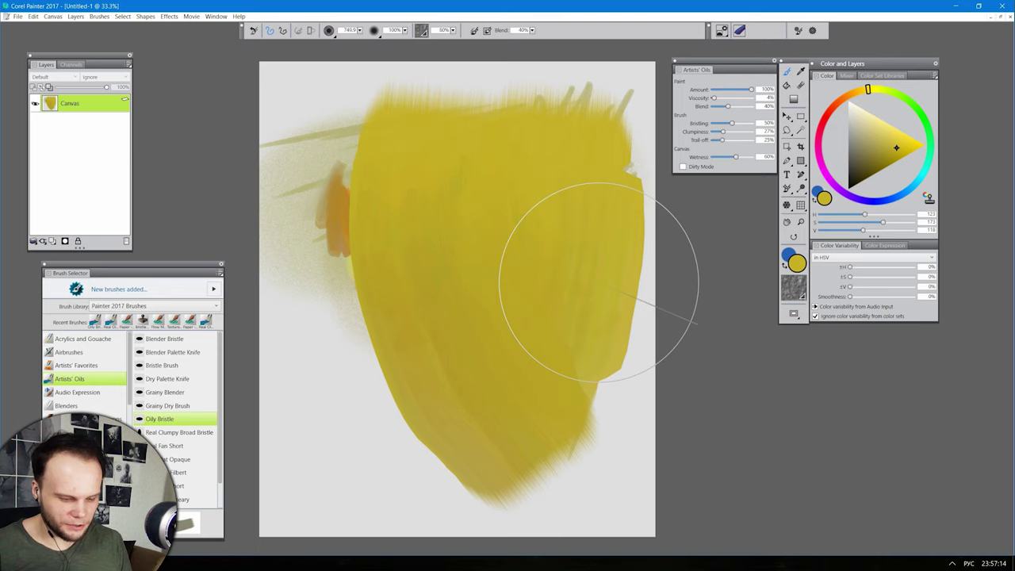
# Step: Paint yellow down the left side and, zoomed in, over the upper-right area
pyautogui.moveTo(341, 111)
pyautogui.mouseDown()
pyautogui.moveTo(329, 249)
pyautogui.moveTo(362, 363)
pyautogui.moveTo(450, 380)
pyautogui.moveTo(340, 356)
pyautogui.moveTo(408, 397)
pyautogui.moveTo(532, 396)
pyautogui.moveTo(489, 291)
pyautogui.mouseUp()
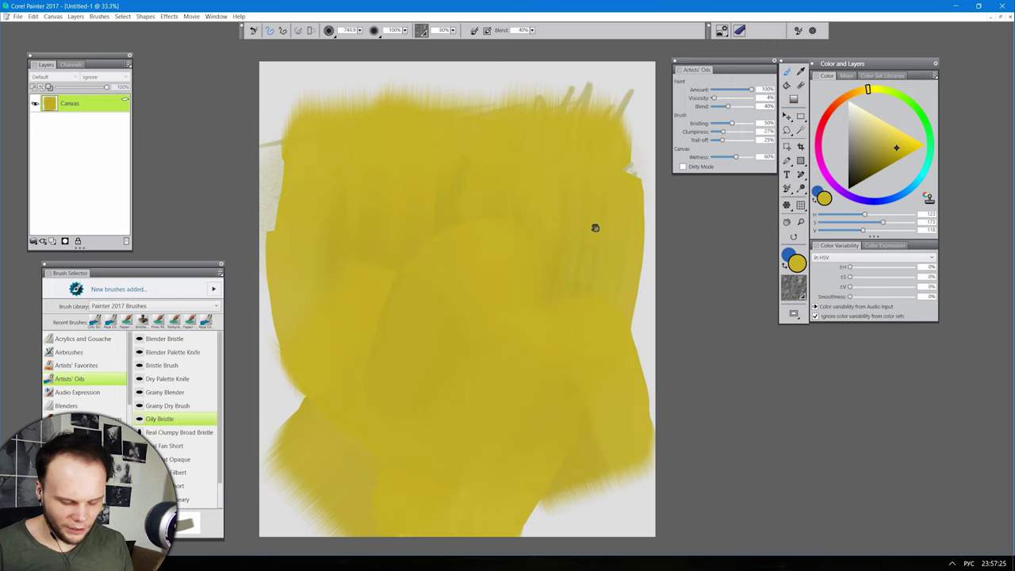
pyautogui.keyDown('ctrl'); pyautogui.click(592, 254); pyautogui.keyUp('ctrl')
pyautogui.keyDown('ctrl'); pyautogui.click(587, 274); pyautogui.keyUp('ctrl')
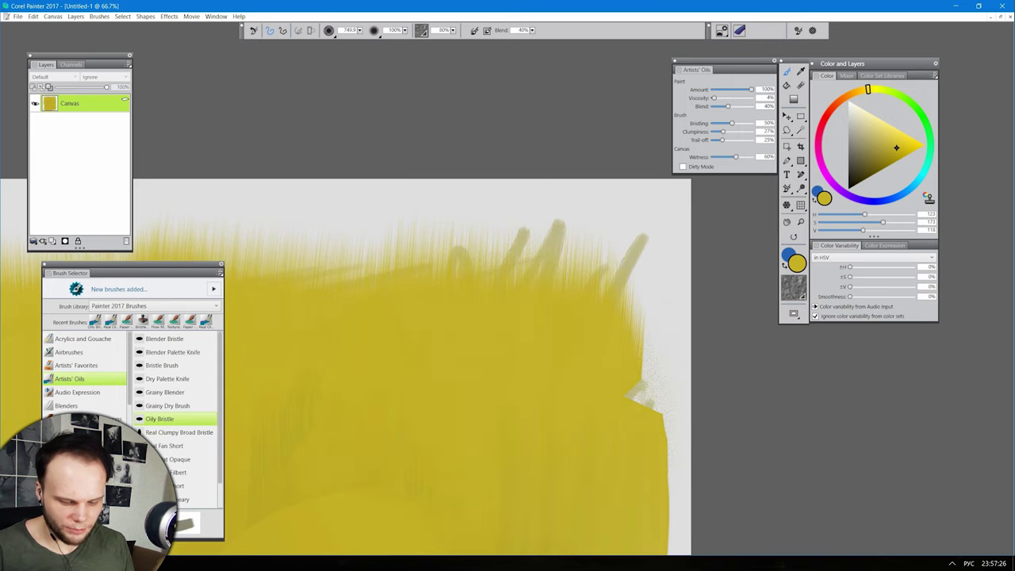
pyautogui.moveTo(616, 206)
pyautogui.mouseDown()
pyautogui.moveTo(502, 356)
pyautogui.moveTo(511, 379)
pyautogui.mouseUp()
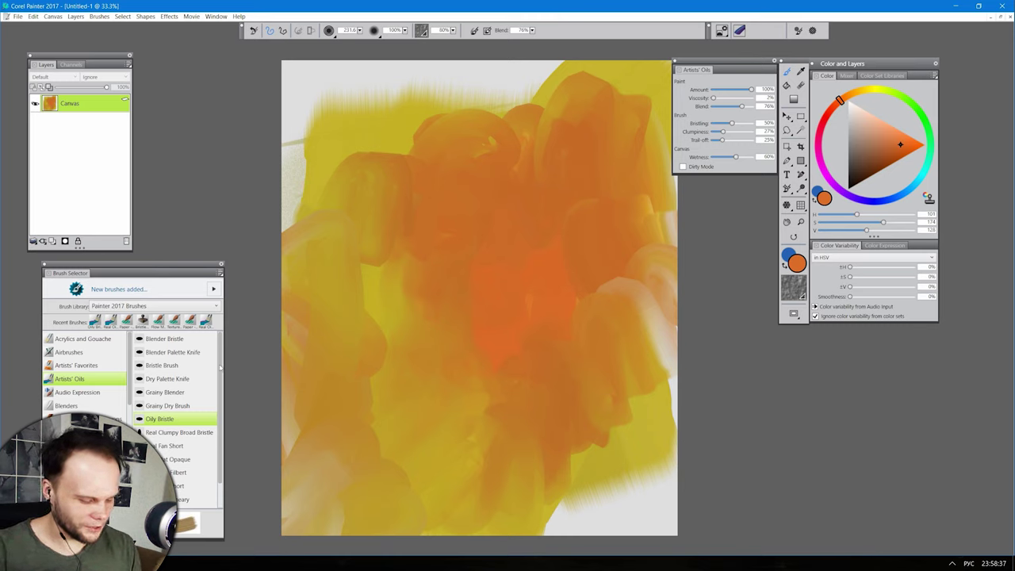
# Step: Sweep an orange Oily Bristle stroke up along the top edge of the canvas
pyautogui.moveTo(467, 157); pyautogui.dragTo(407, 109)
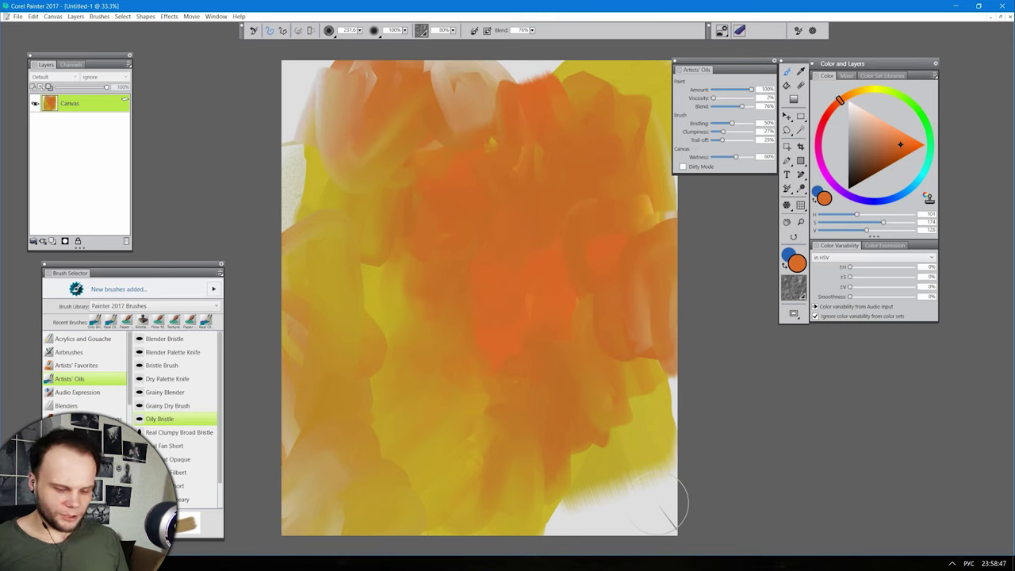